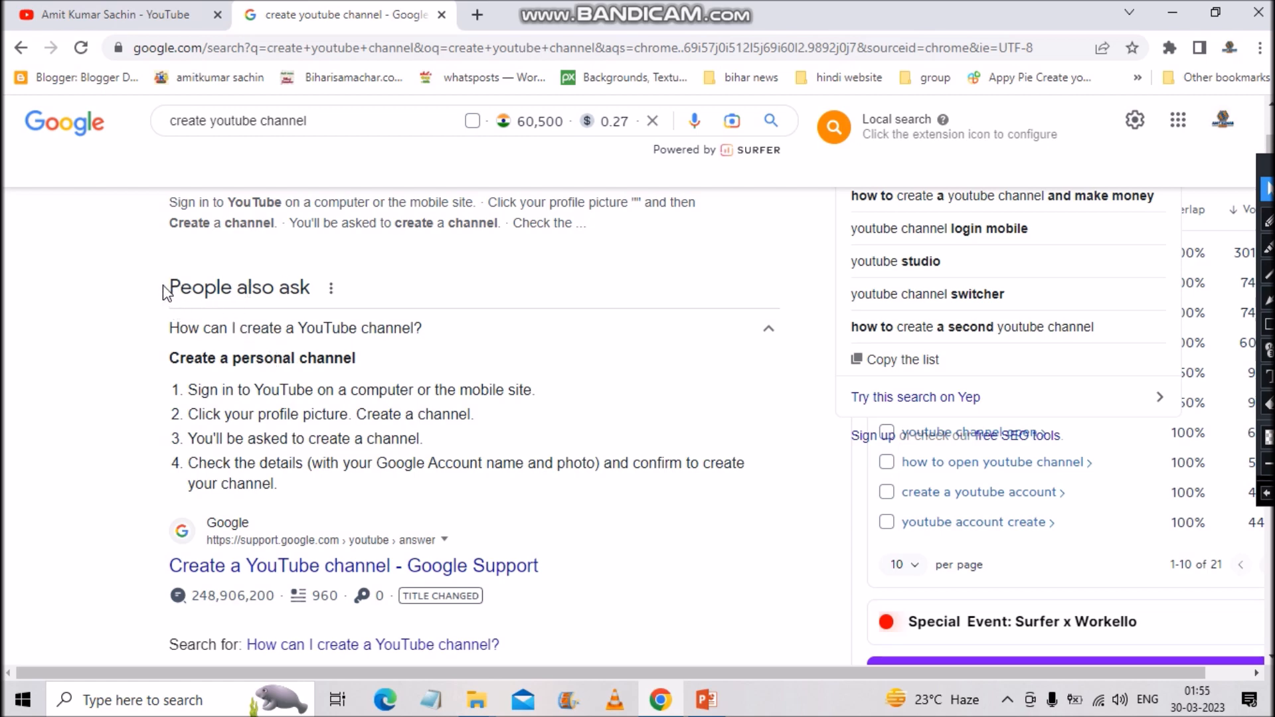
Step: Examine the "People also ask" section in the Google results for "create youtube channel"
left_click_drag(167, 290, 314, 290)
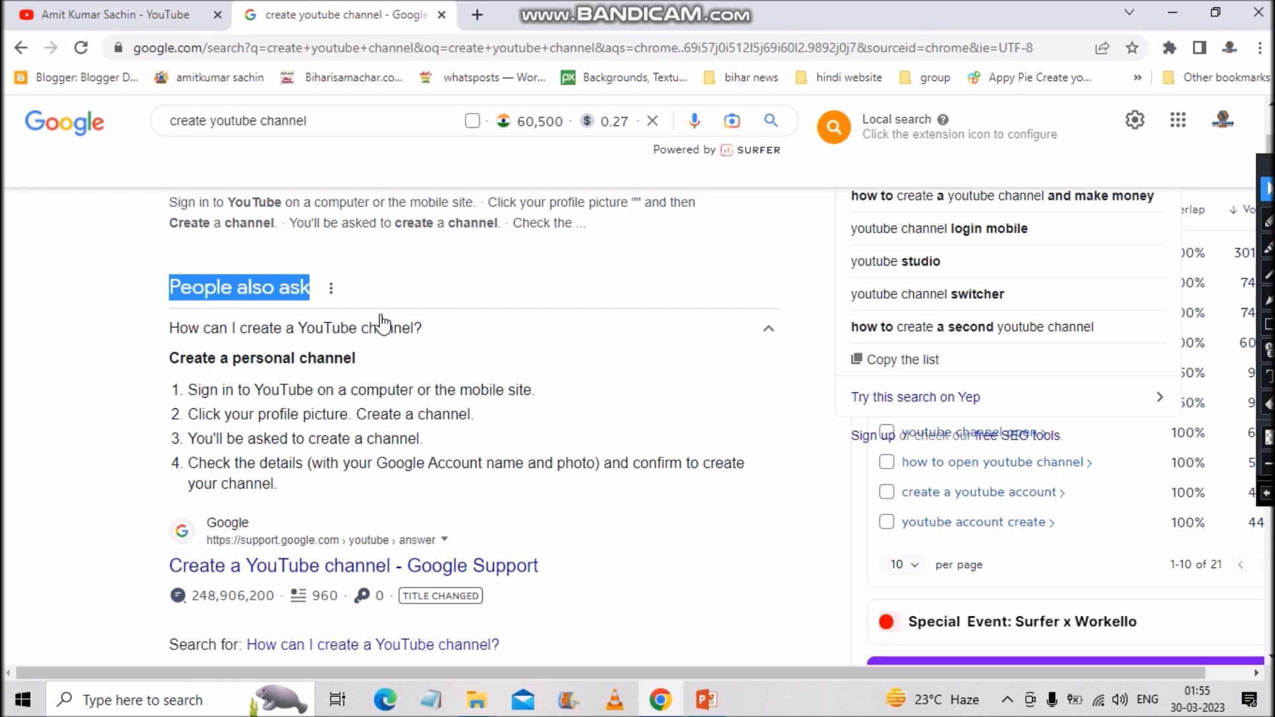
scroll(678, 322, "up", 2)
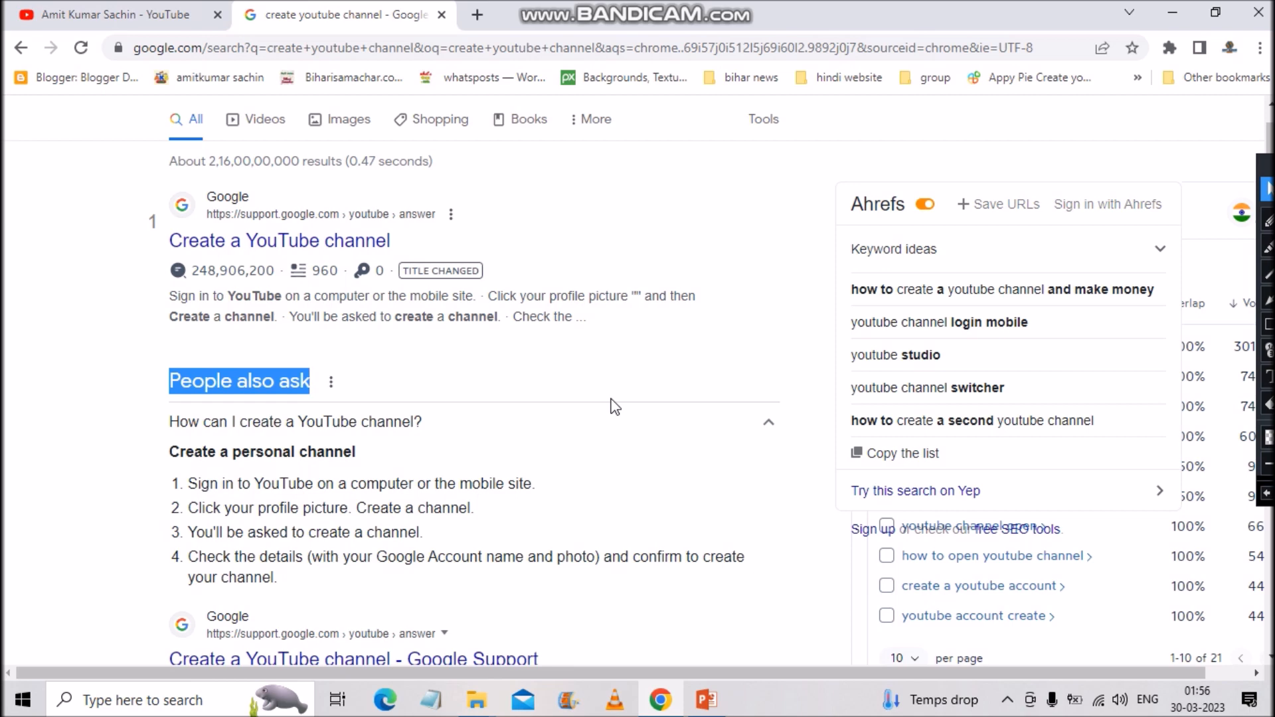
scroll(611, 405, "down", 1)
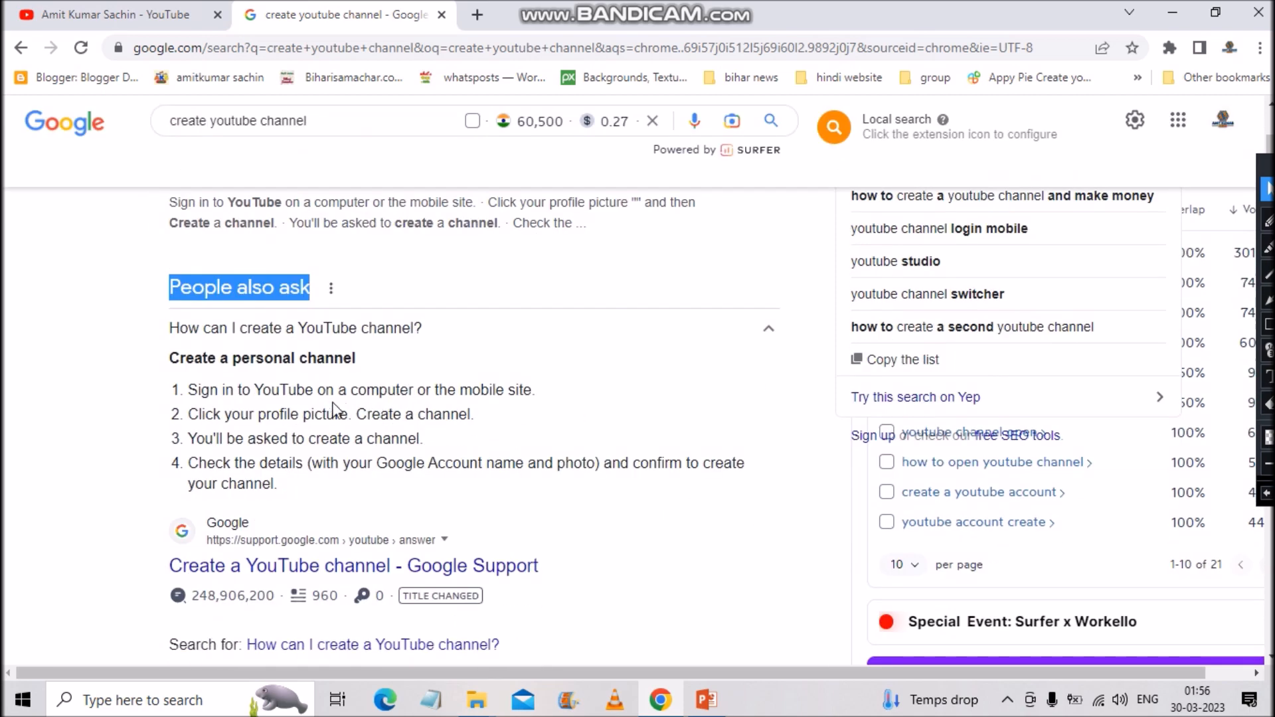
scroll(332, 410, "down", 1)
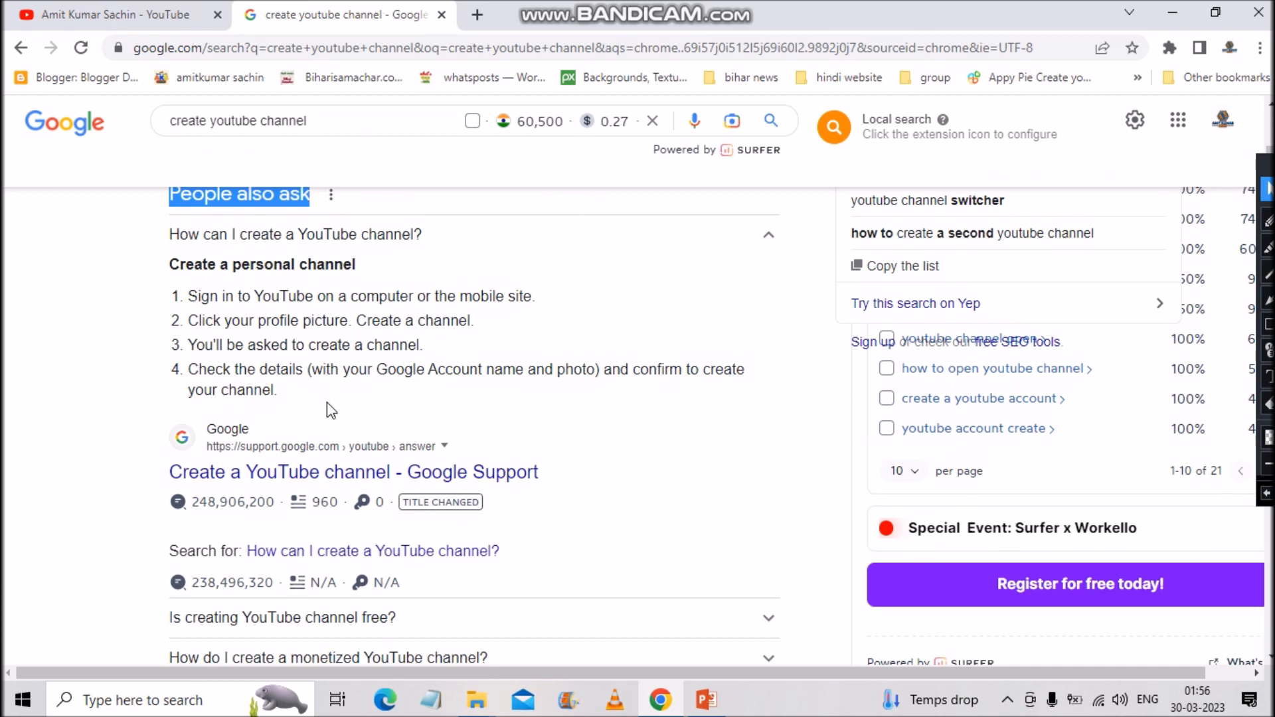
scroll(329, 406, "down", 2)
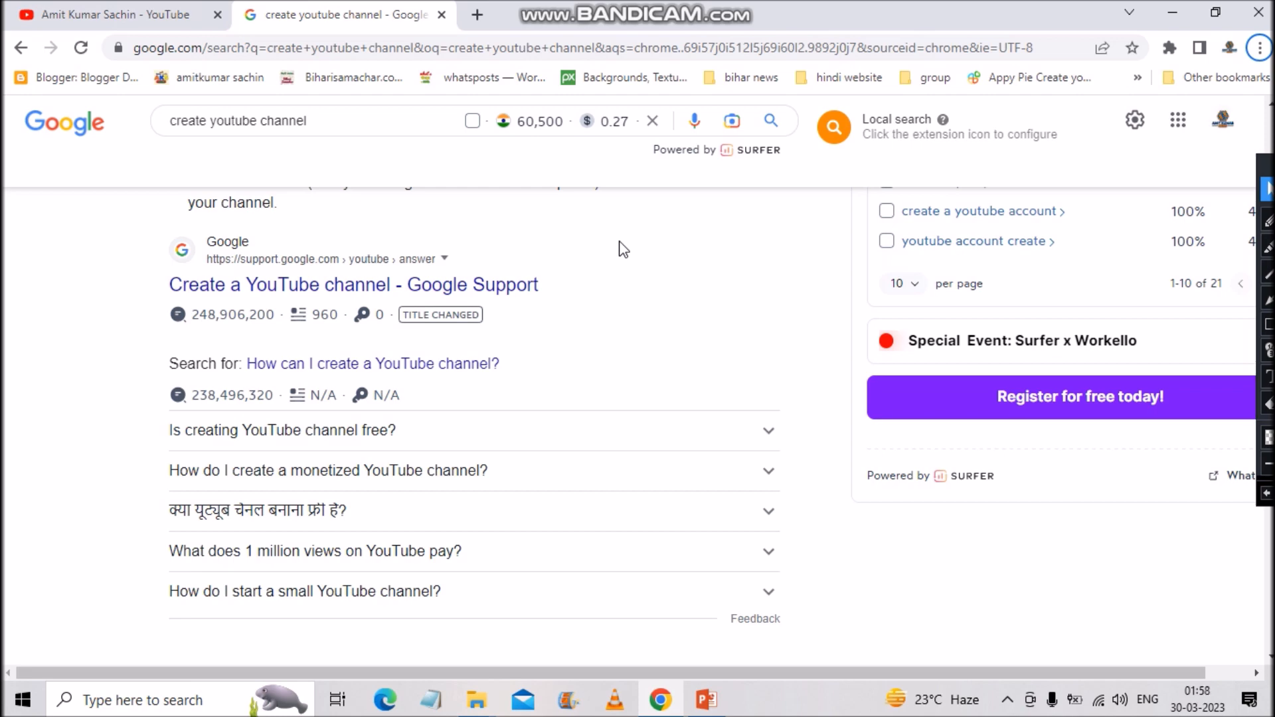
scroll(622, 252, "down", 6)
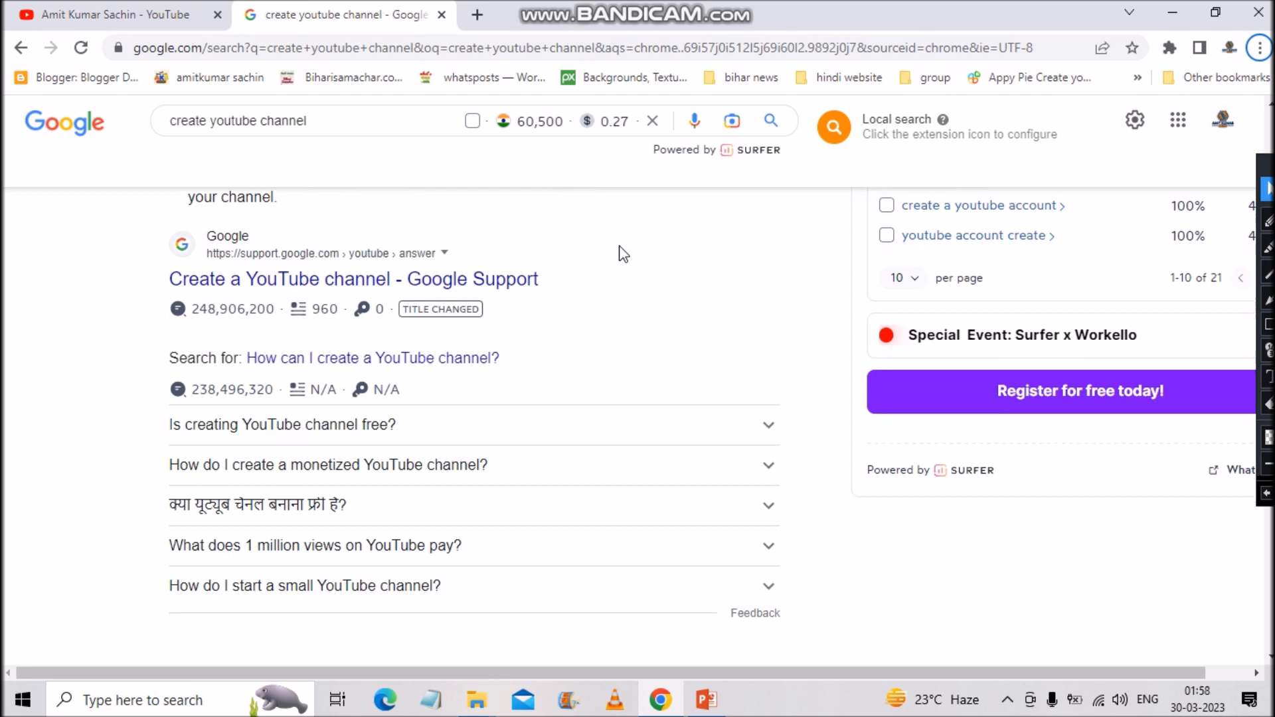
scroll(622, 334, "up", 3)
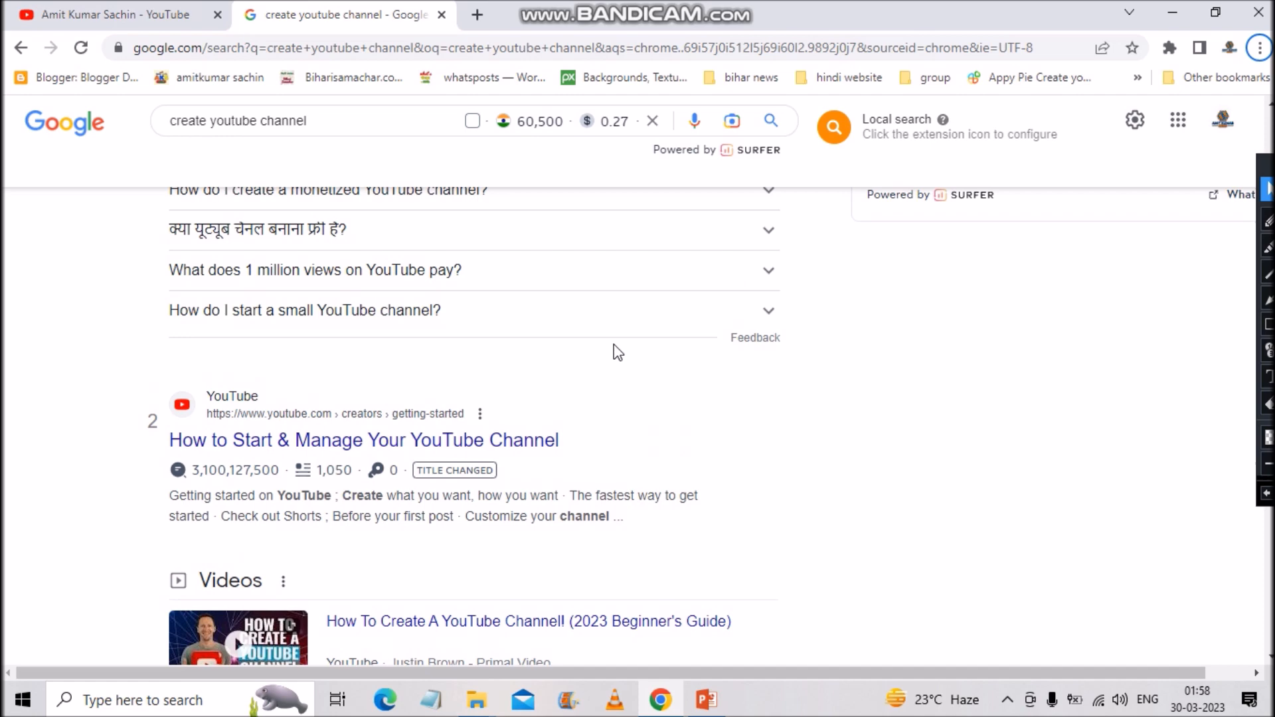
scroll(615, 352, "up", 10)
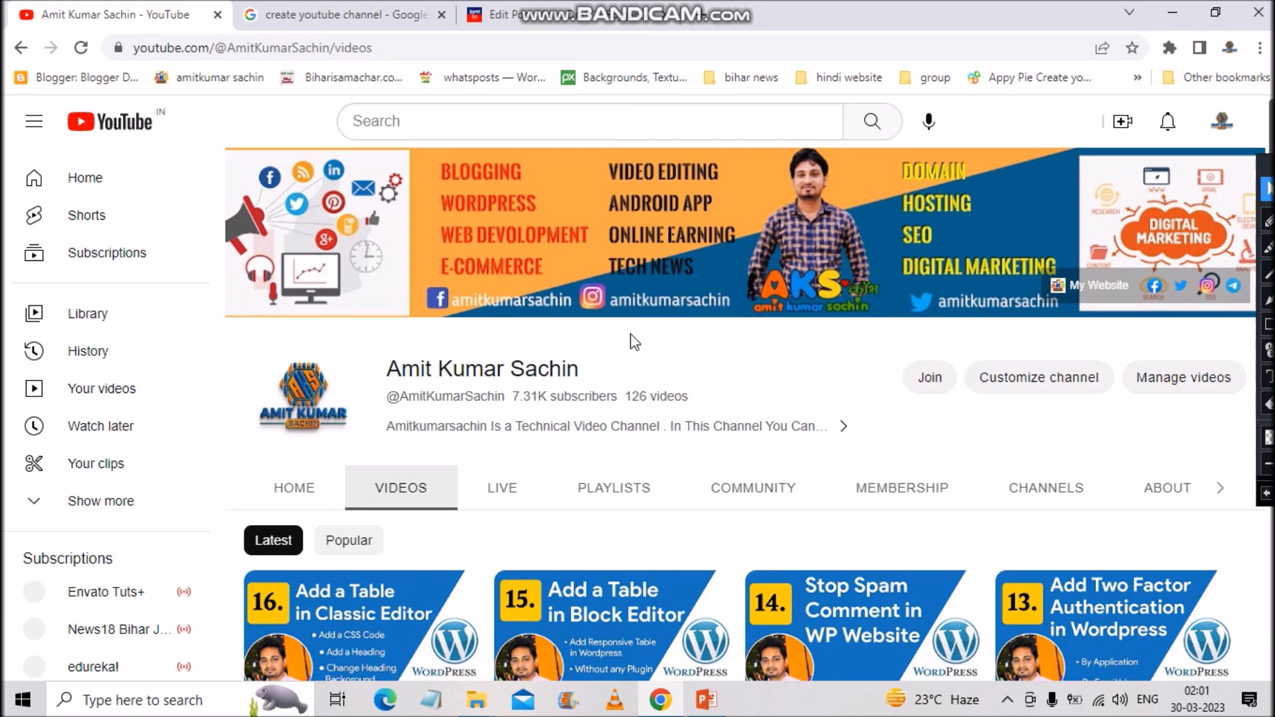
Step: Open the Rank Math dashboard of the WordPress site and check the Schema (Structured Data) module
left_click(589, 24)
mouse_move(92, 524)
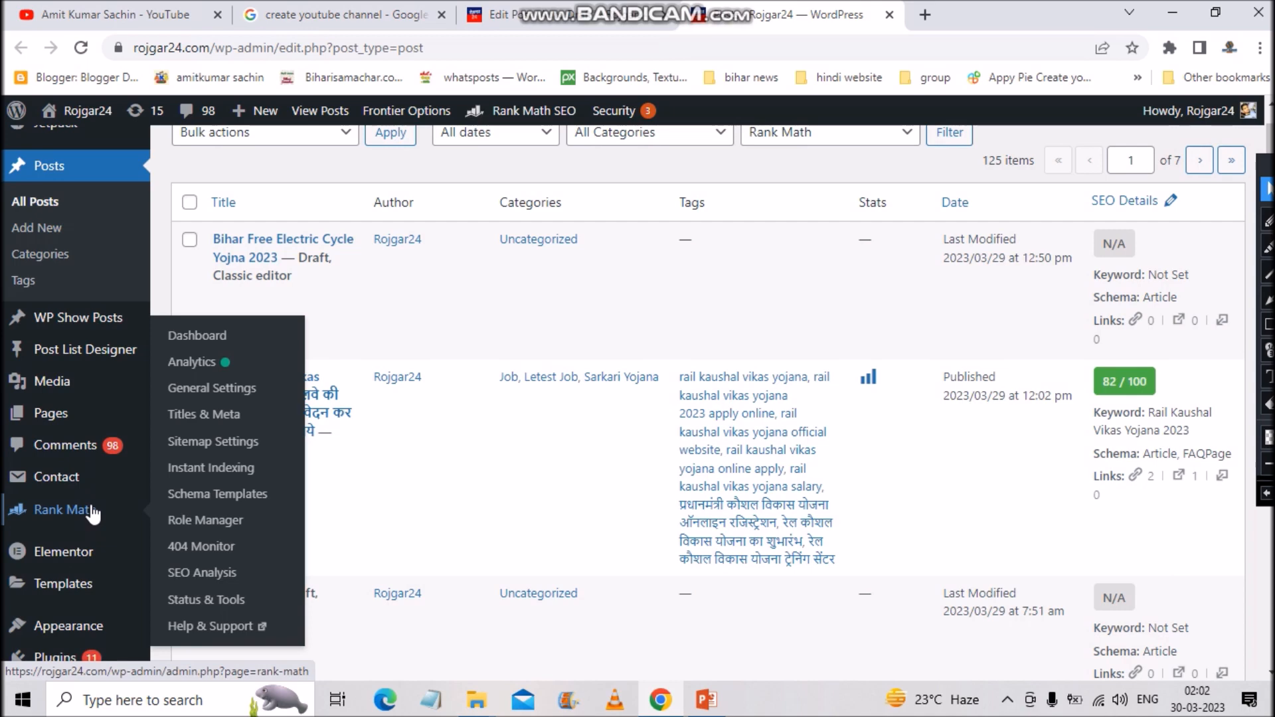
left_click(93, 512)
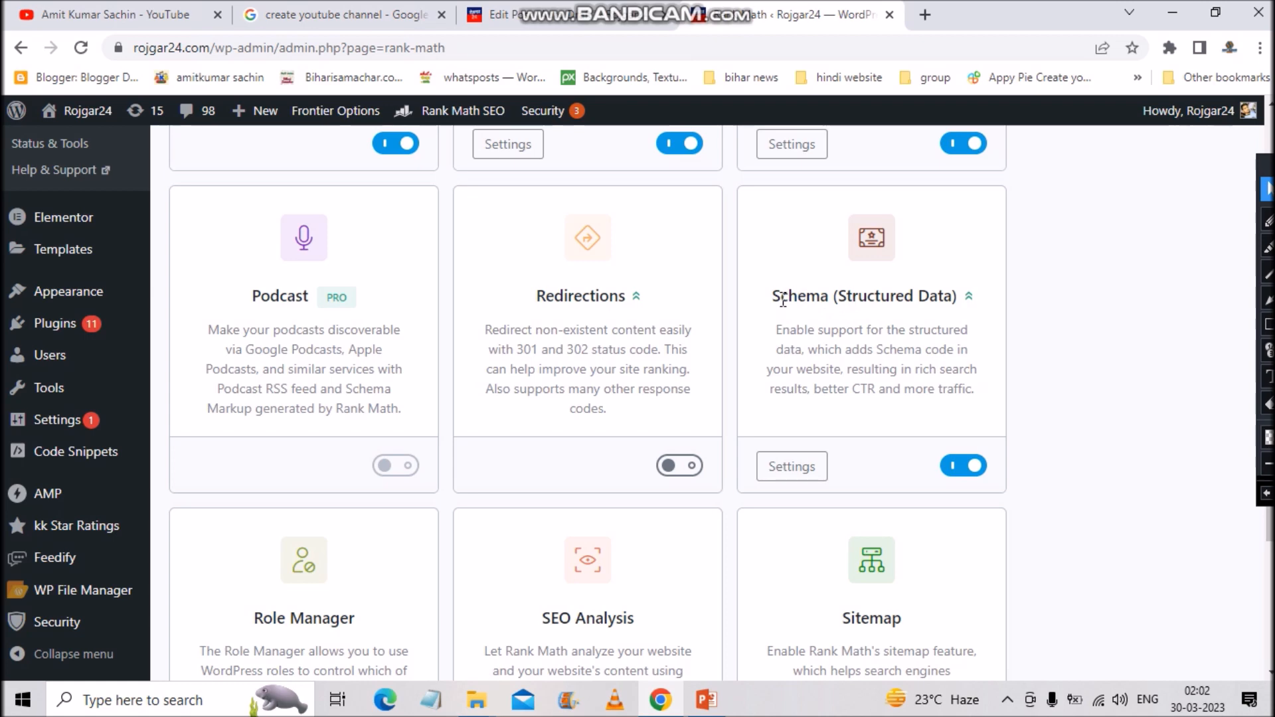
left_click_drag(777, 299, 945, 296)
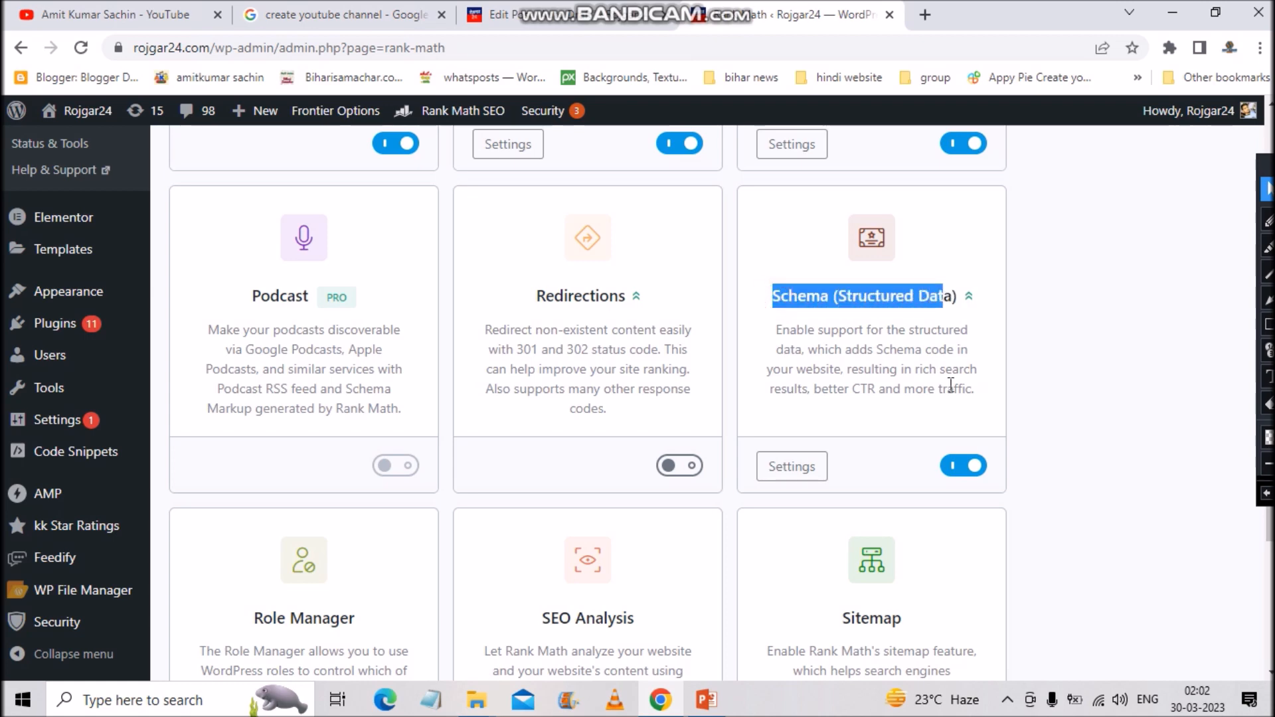
left_click(918, 460)
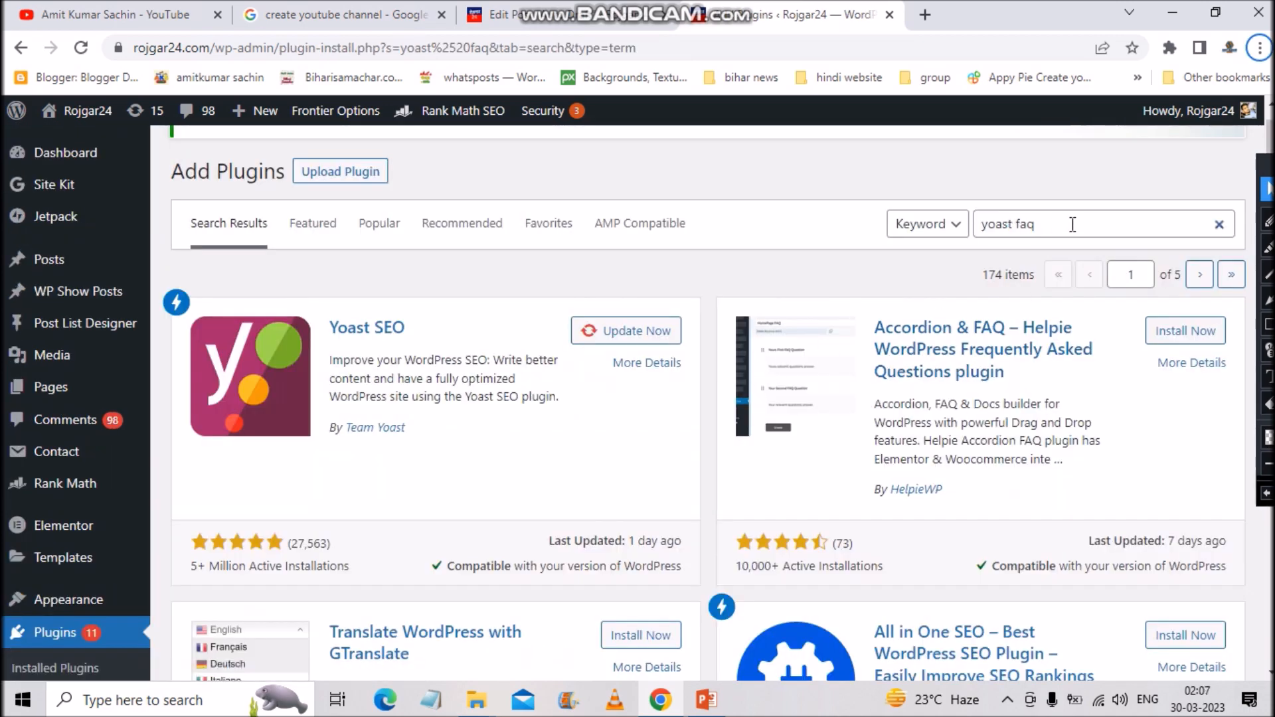
Step: Look through the "yoast faq" plugin search results for an FAQ block plugin
scroll(871, 381, "down", 8)
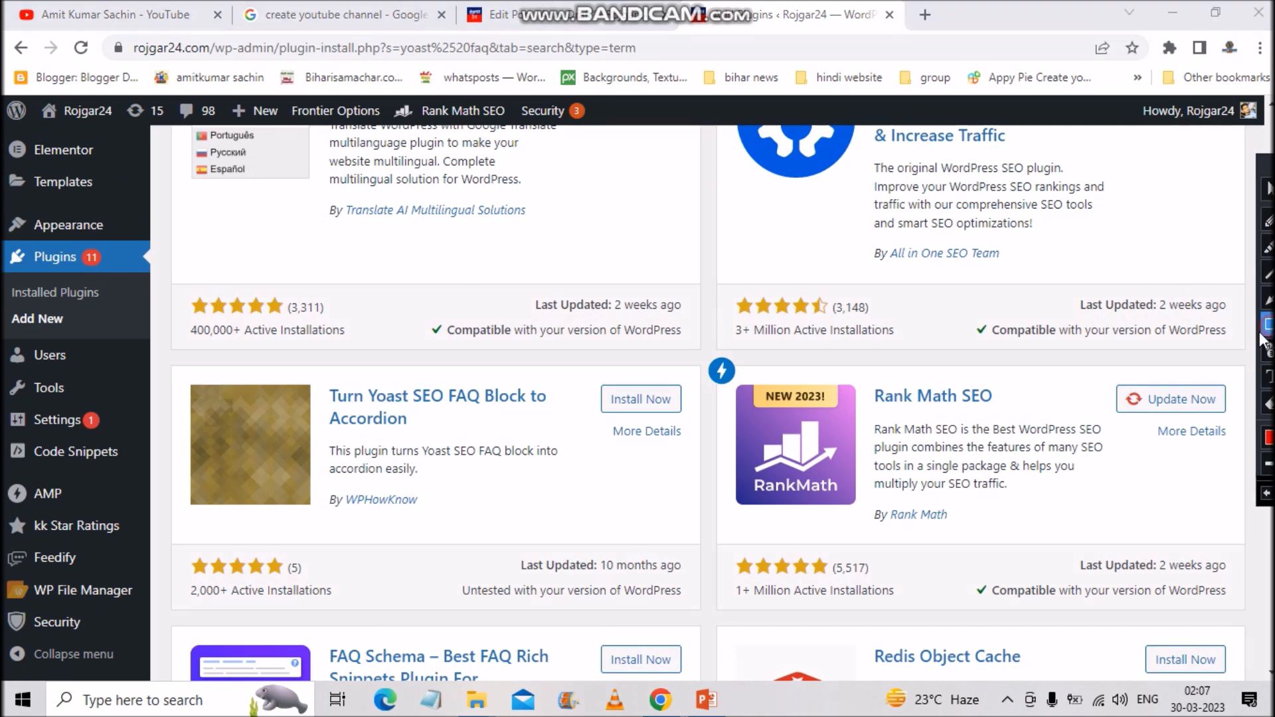
mouse_move(175, 337)
left_mouse_down()
mouse_move(178, 441)
mouse_move(370, 580)
mouse_move(705, 562)
left_mouse_up()
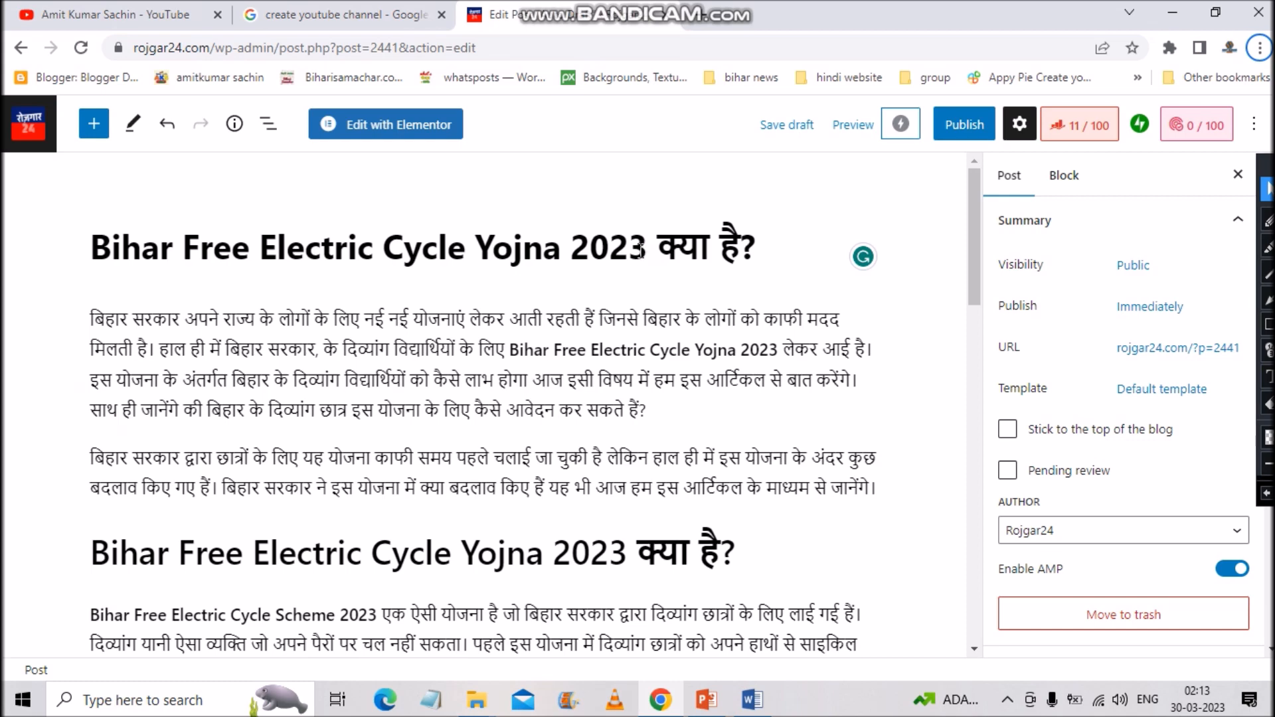
Step: Add a new paragraph reading "FAQ -" at the end of the Bihar Free Electric Cycle Yojna 2023 post
scroll(630, 272, "down", 3)
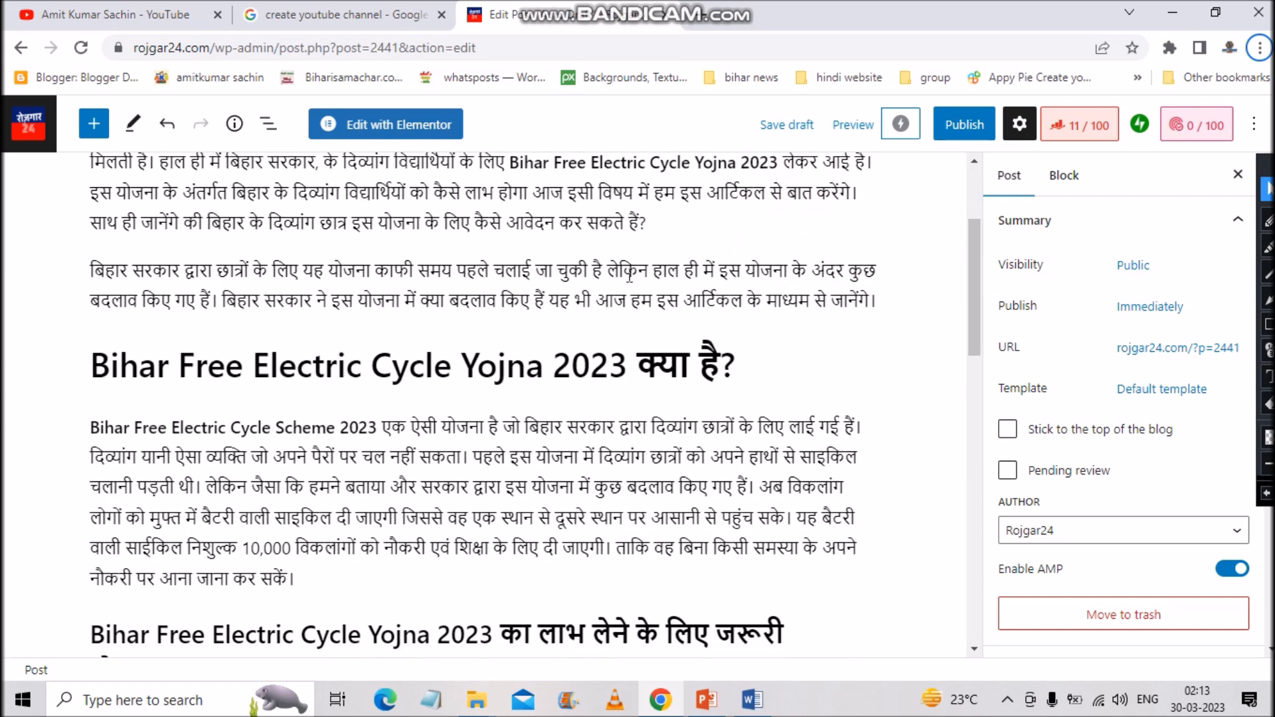
scroll(629, 275, "down", 2)
scroll(629, 275, "up", 5)
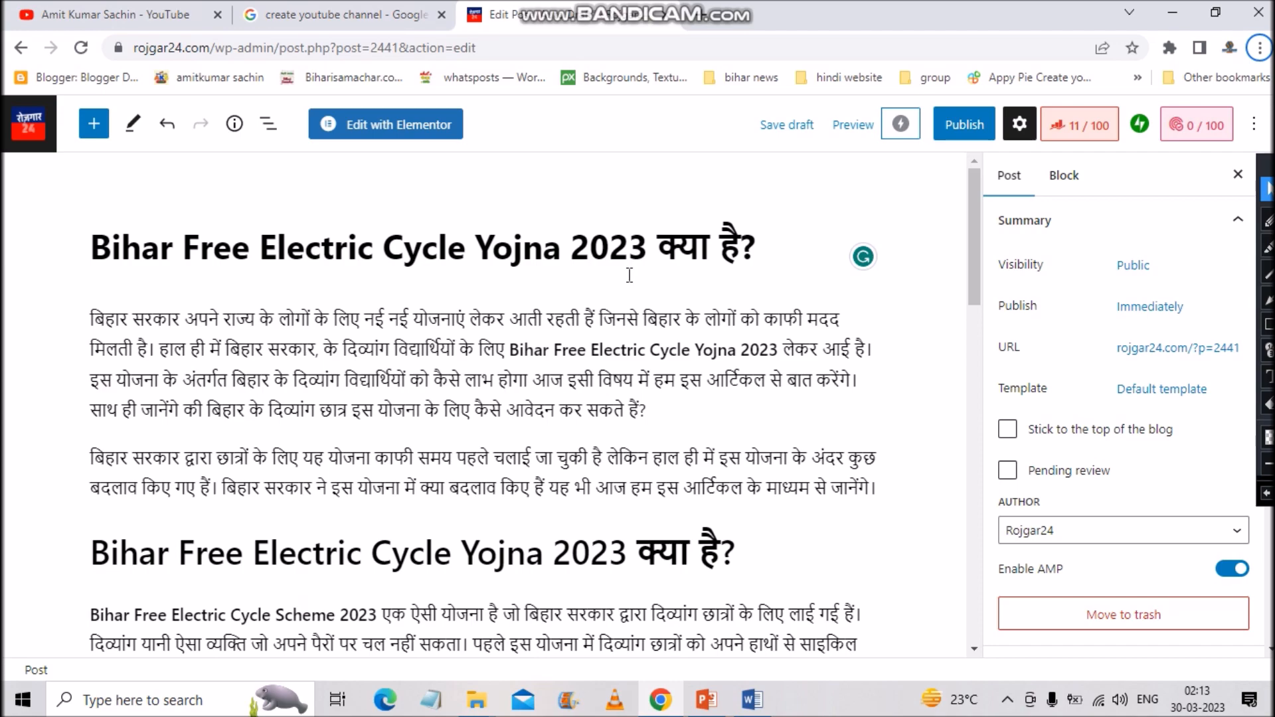
scroll(614, 286, "down", 15)
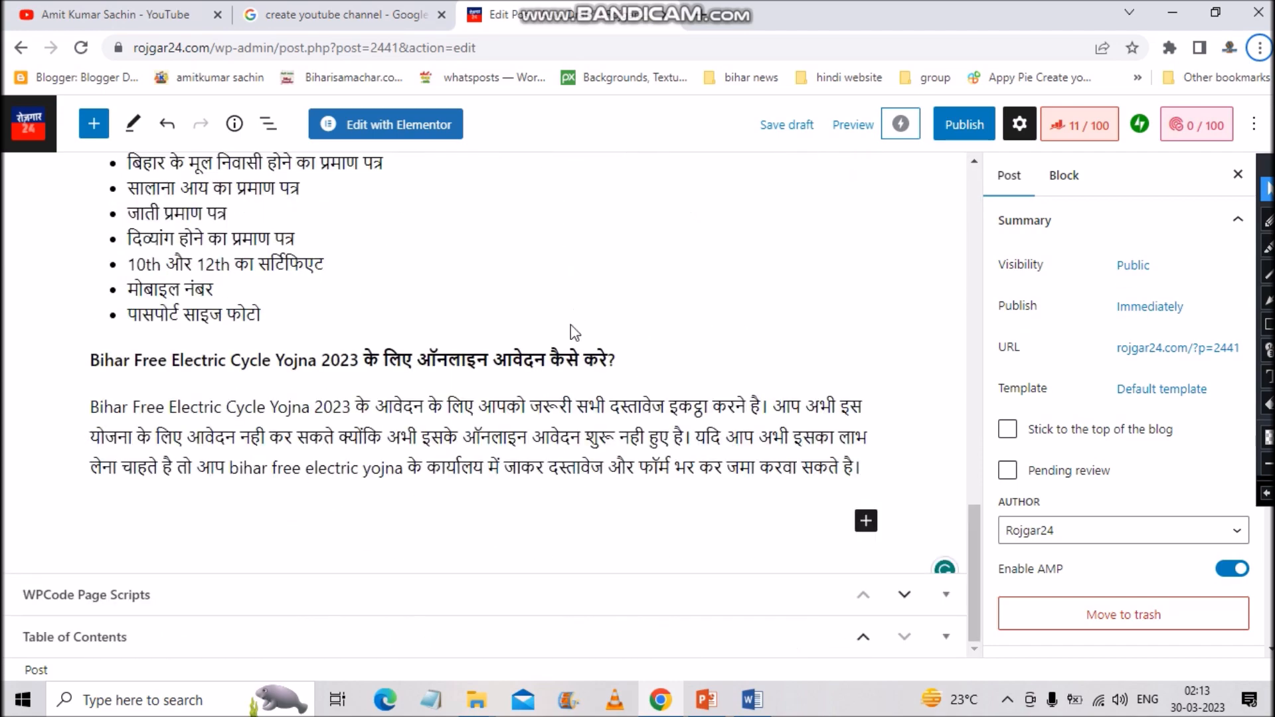
left_click(854, 510)
scroll(854, 510, "up", 1)
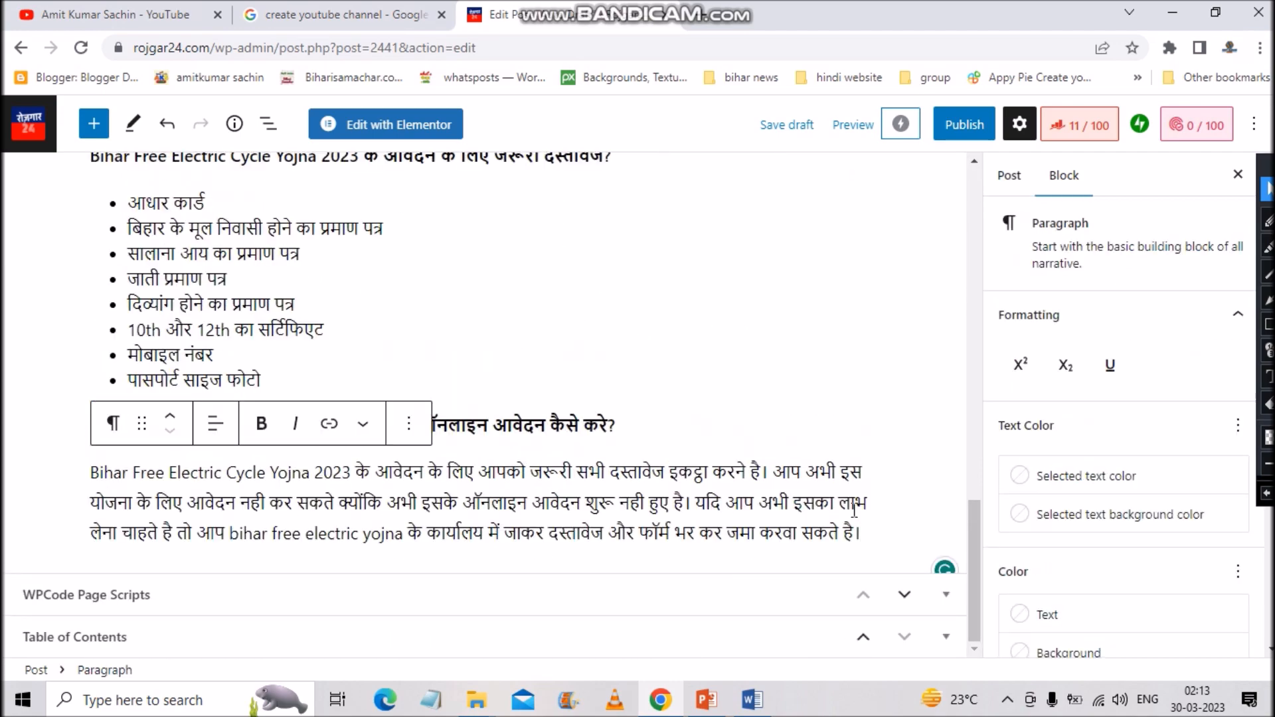
key("Return")
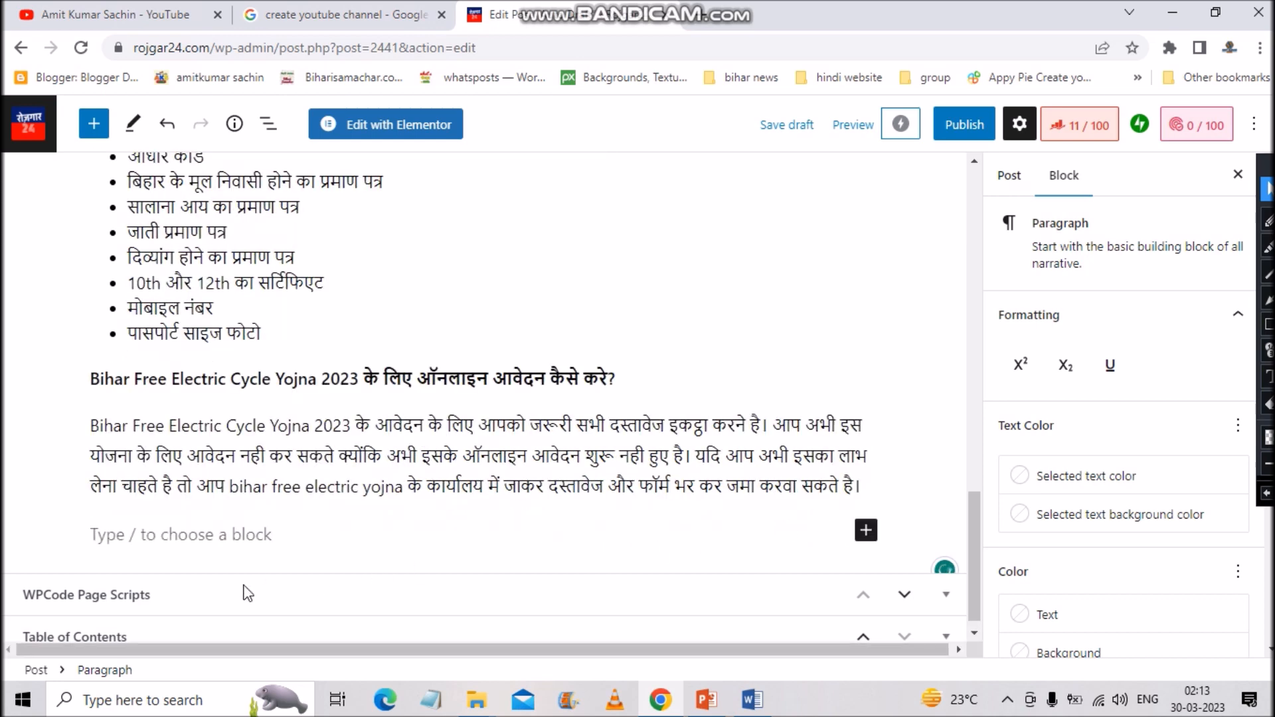
type("FAQ")
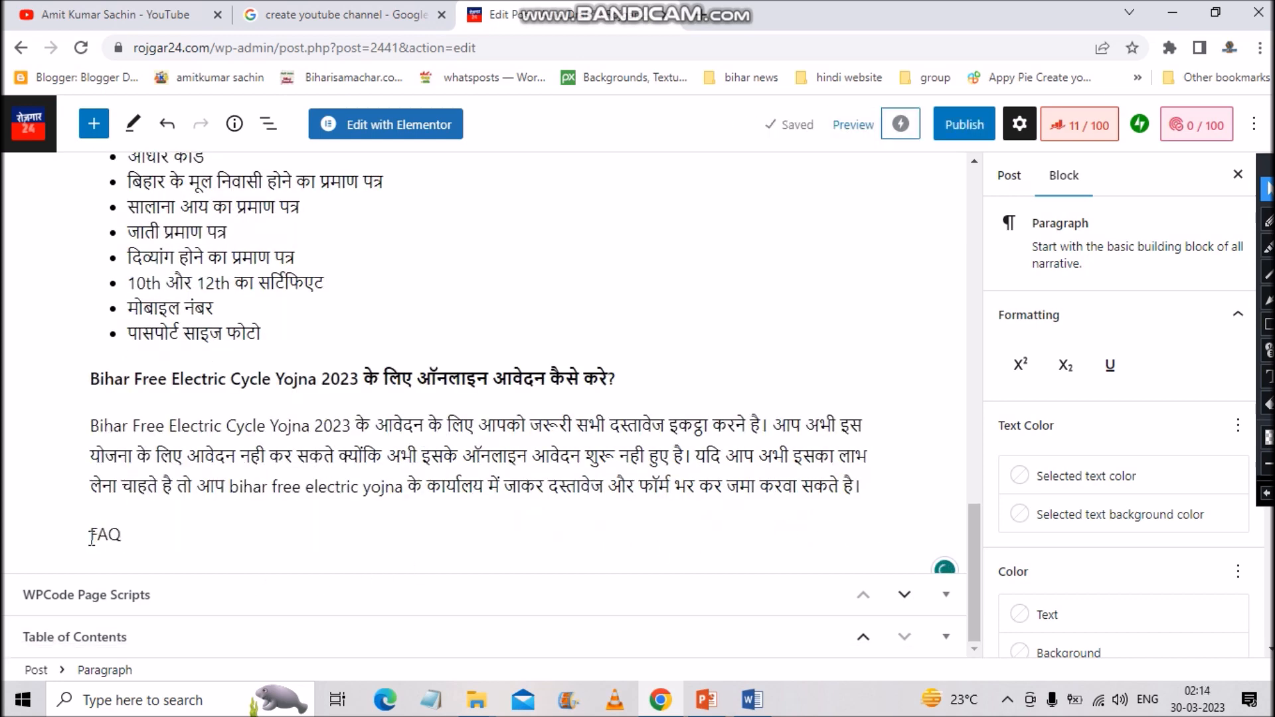
type(" -")
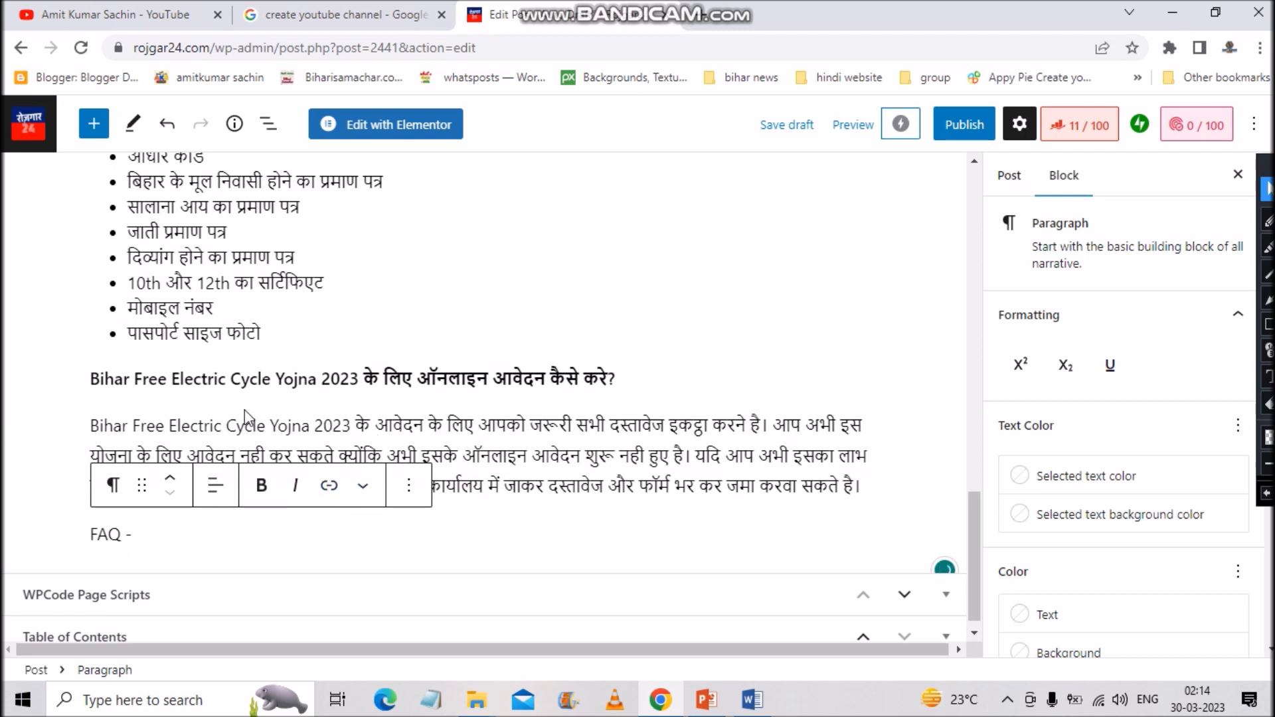
Step: Copy "Bihar Free Electric Cycle Yojna 2023" from the online application heading, append it to the "FAQ -" line and start a new paragraph
left_click_drag(360, 379, 92, 382)
key("ctrl+c")
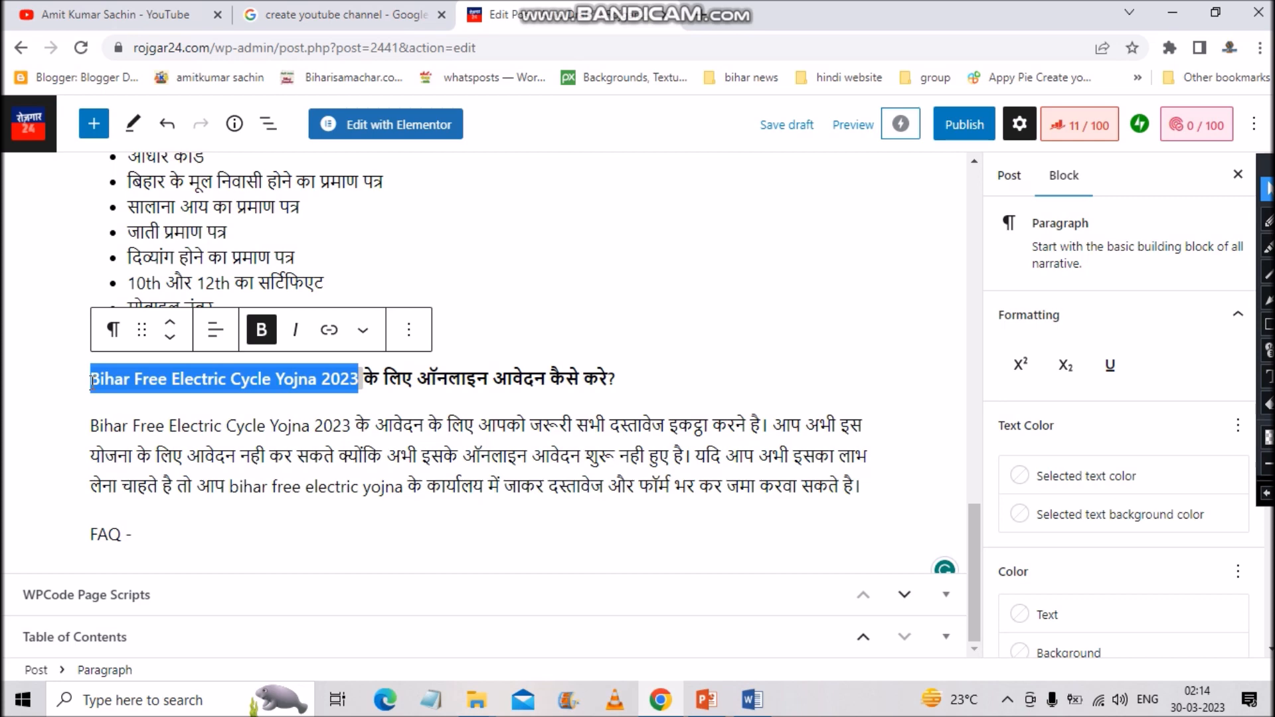
left_click(147, 535)
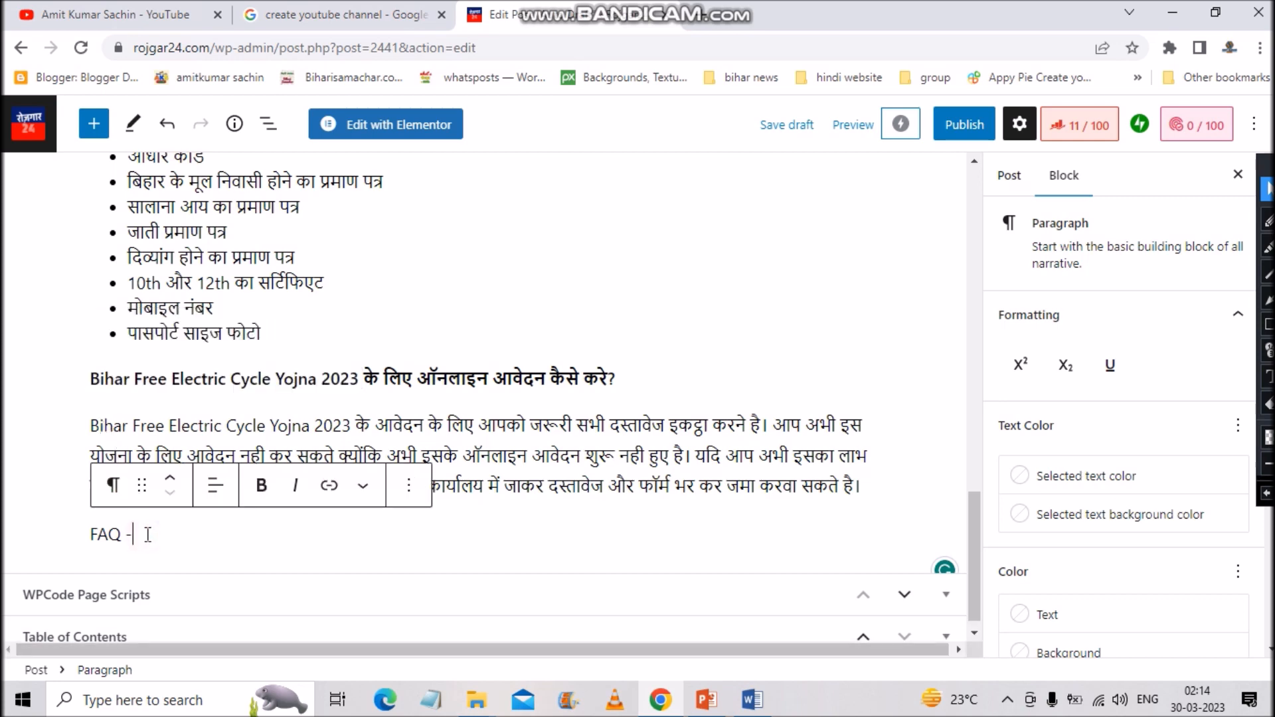
key("ctrl+v")
key("Return")
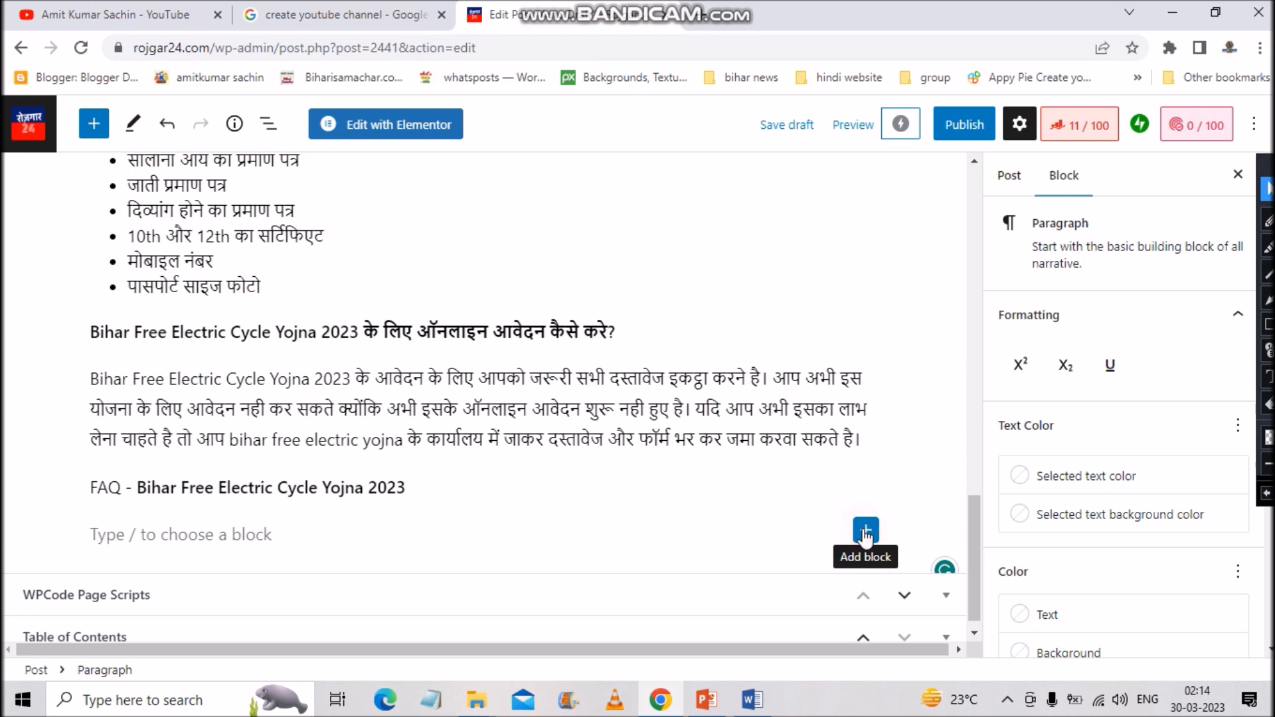
Step: Insert a "FAQ by Rank Math" block below the FAQ line and check its question and answer fields
left_click(865, 531)
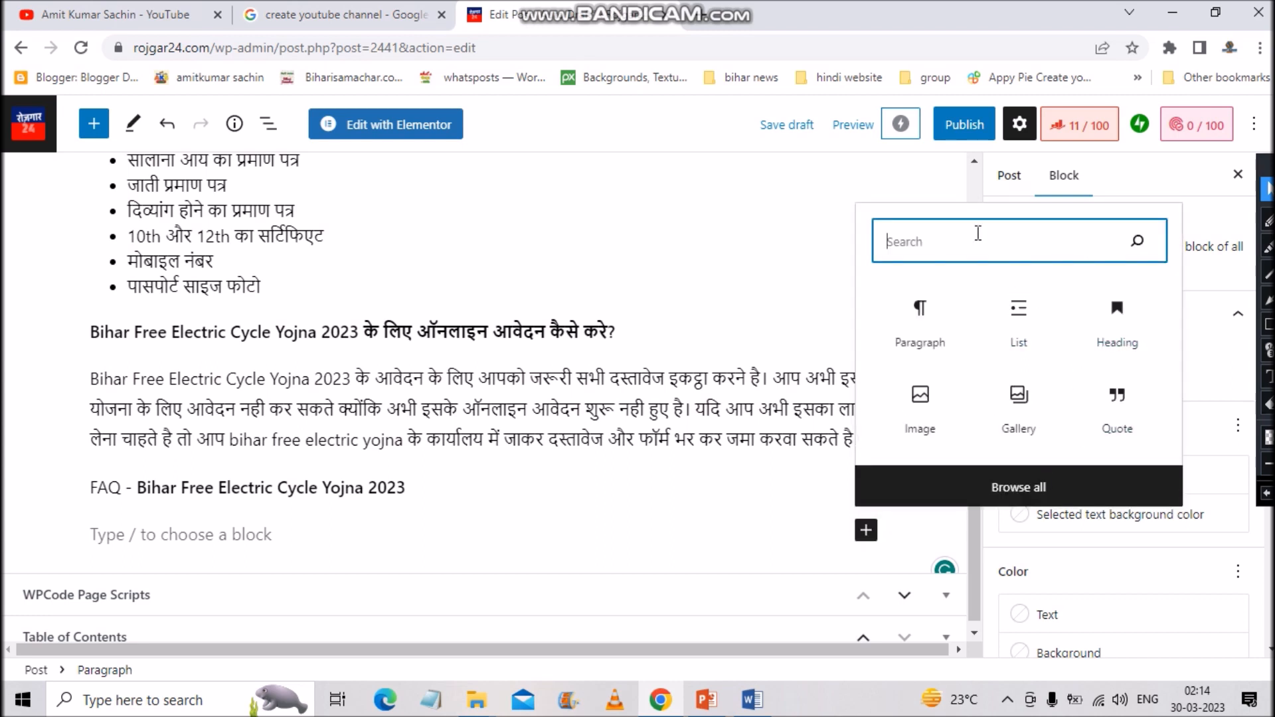
type("FAQ")
mouse_move(866, 343)
left_mouse_down()
mouse_move(954, 468)
mouse_move(1102, 467)
left_mouse_up()
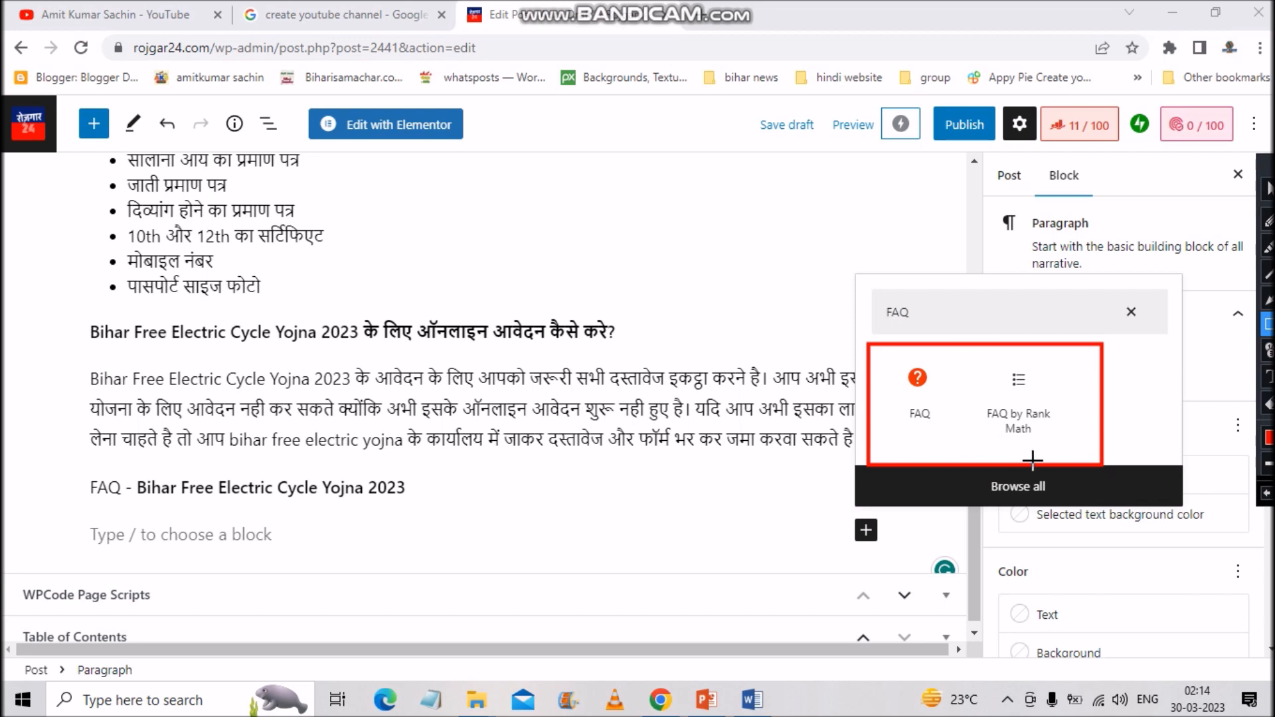
left_click(1016, 419)
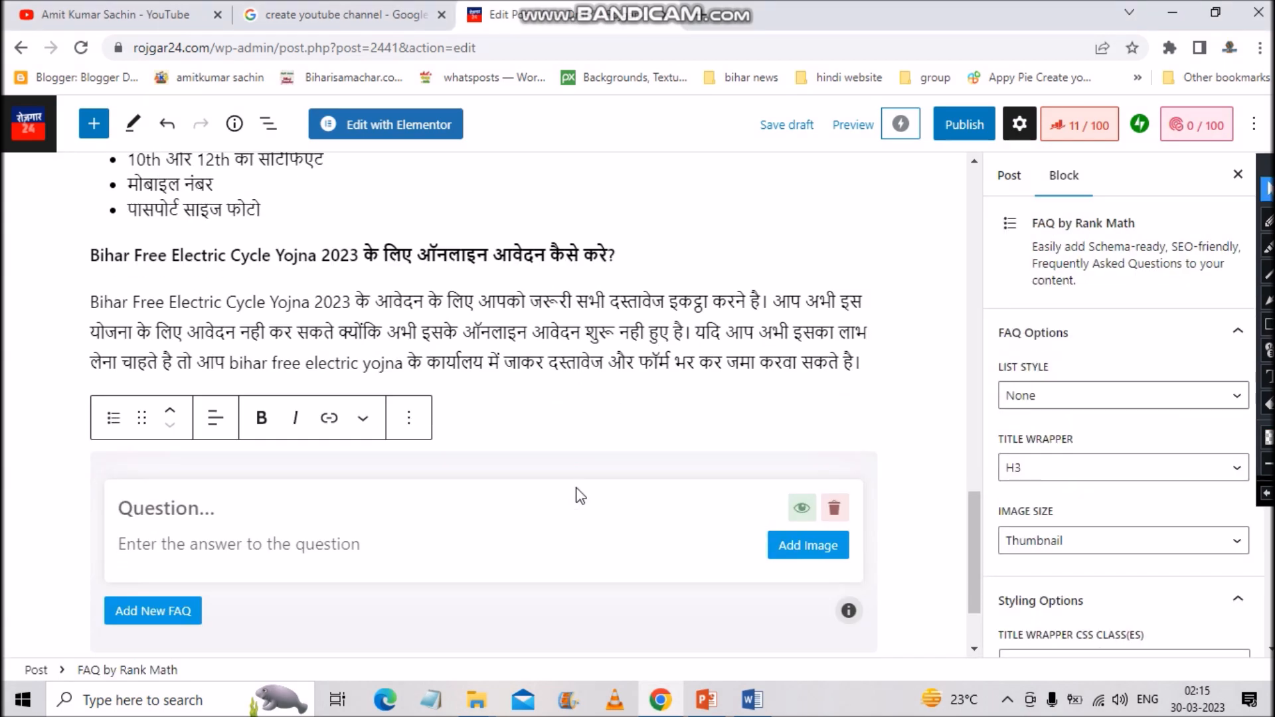
scroll(579, 497, "down", 2)
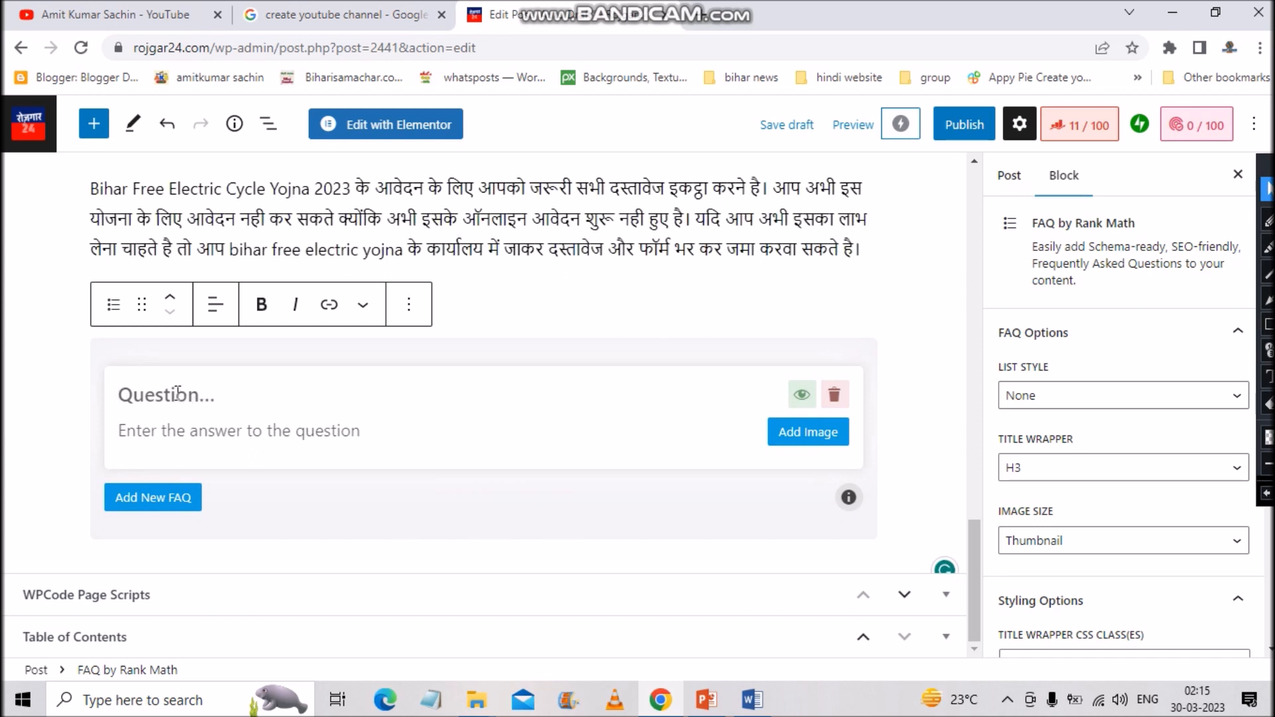
left_click(170, 433)
left_click(171, 392)
left_click(153, 437)
Step: Copy "Bihar Free Electric Cycle Yojna 2023" from the post title and search Google for it in the other browser tab
scroll(383, 219, "up", 5)
scroll(382, 214, "up", 15)
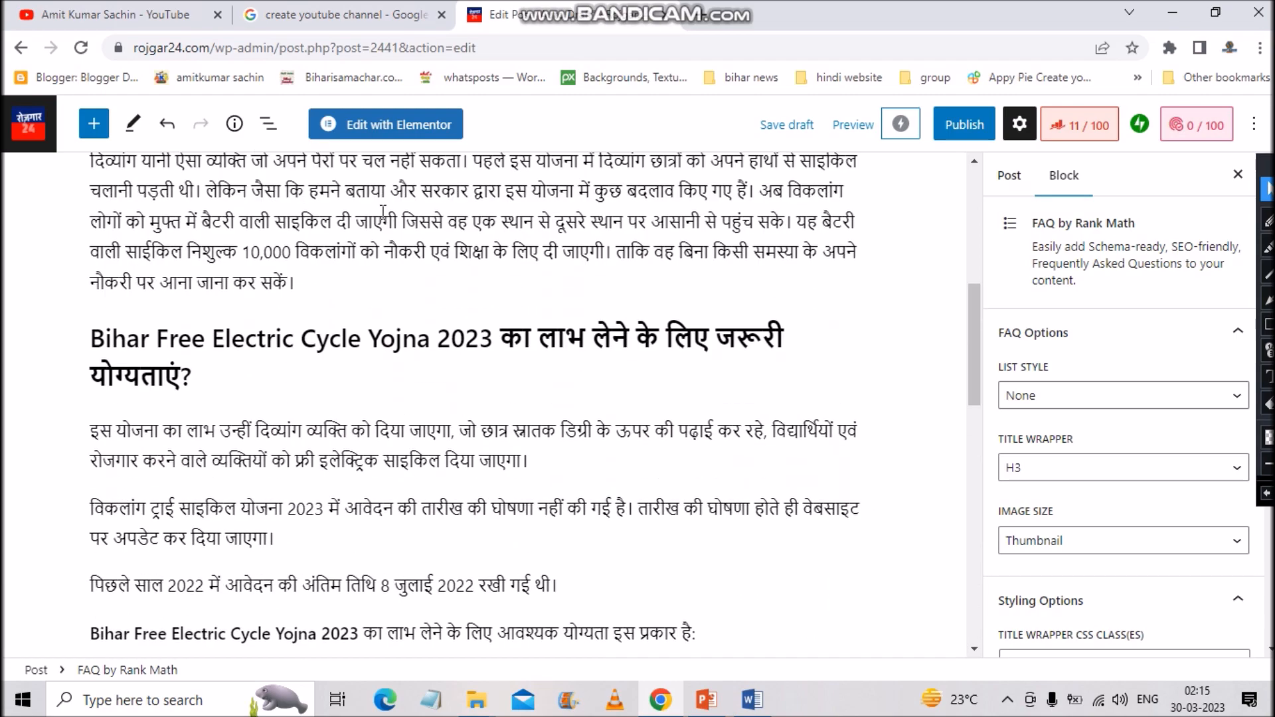
left_click(565, 251)
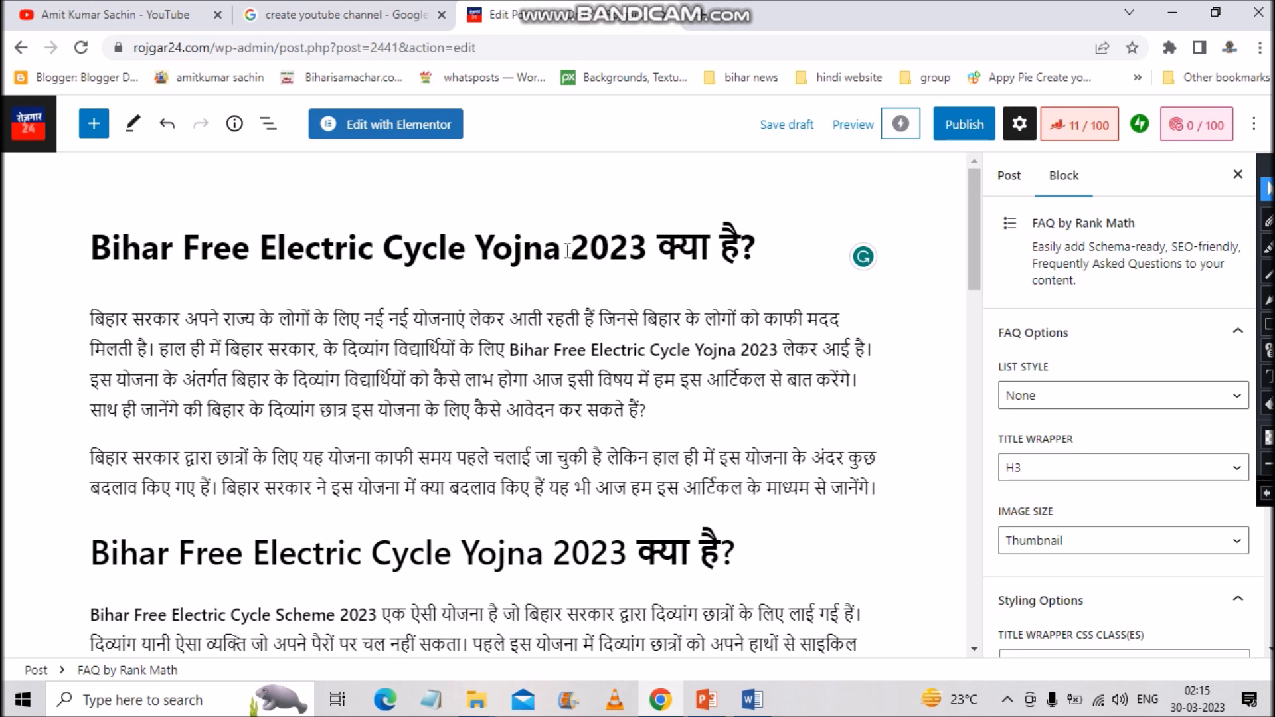
left_click_drag(565, 251, 95, 243)
key("ctrl+c")
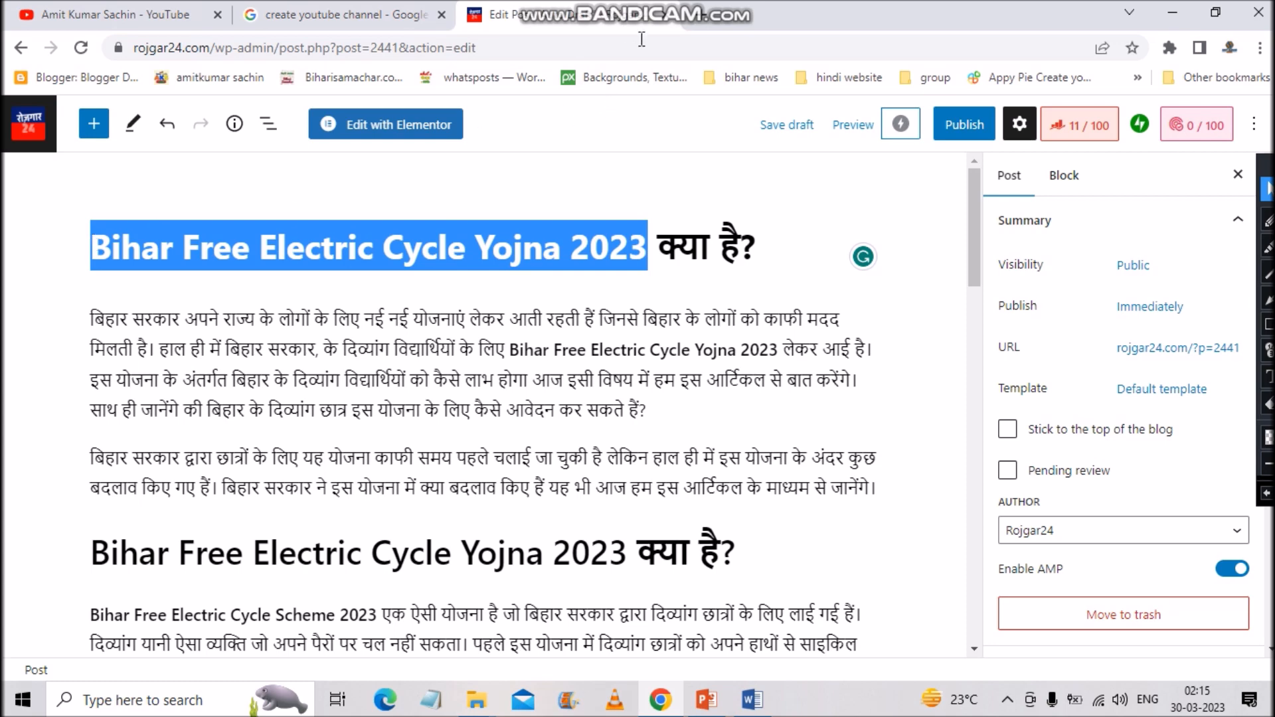
left_click(704, 15)
left_click(614, 45)
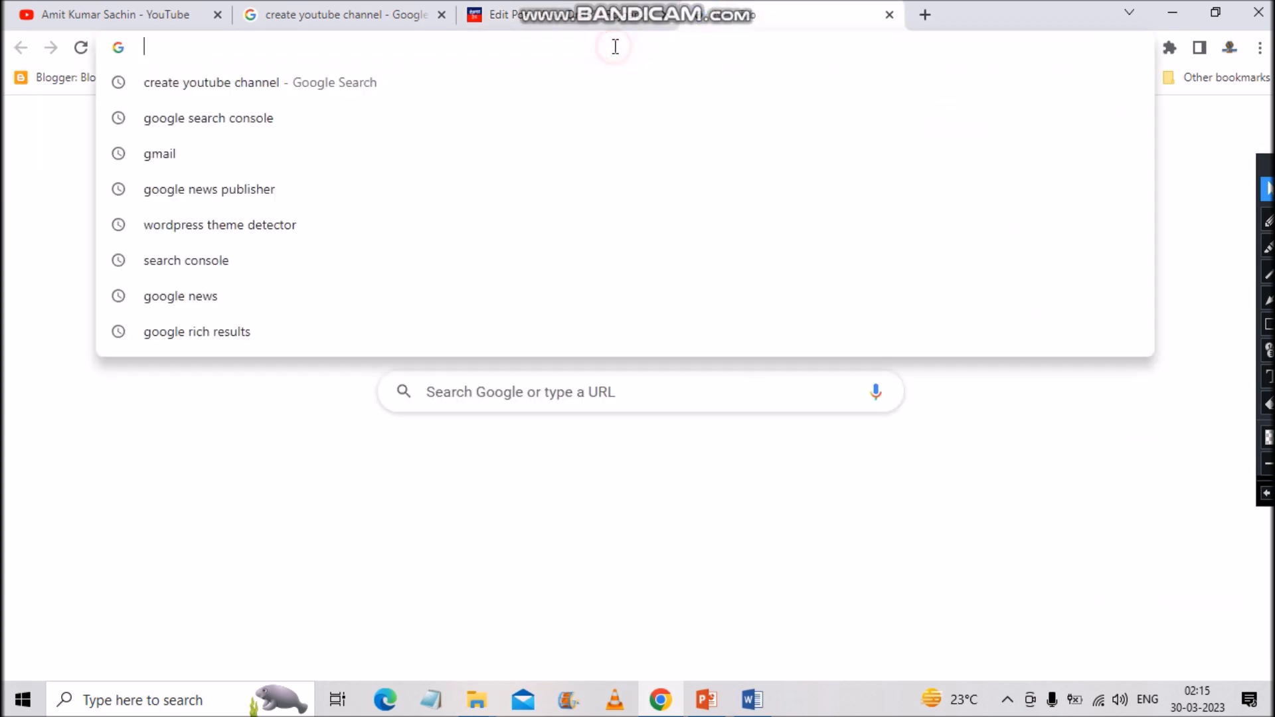
key("ctrl+v")
key("Return")
Step: Find the "People also ask" questions in the Google results for "Bihar Free Electric Cycle Yojna"
scroll(269, 352, "down", 7)
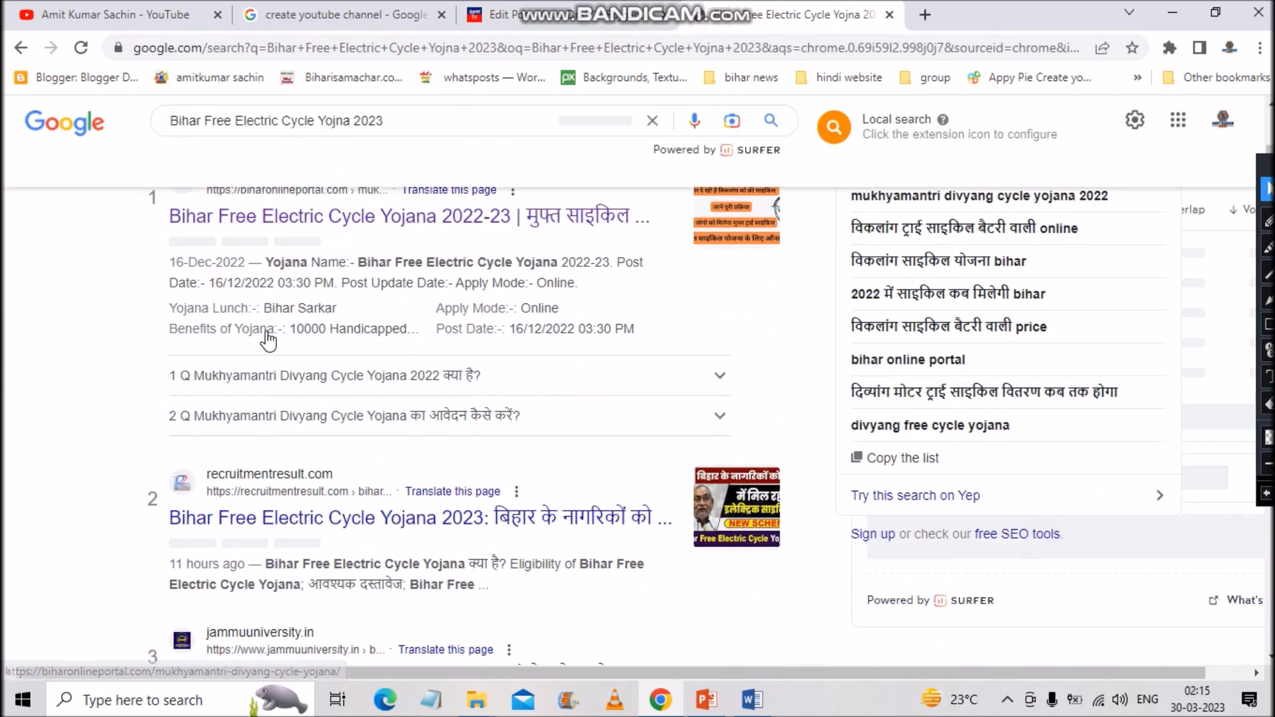
scroll(264, 365, "down", 9)
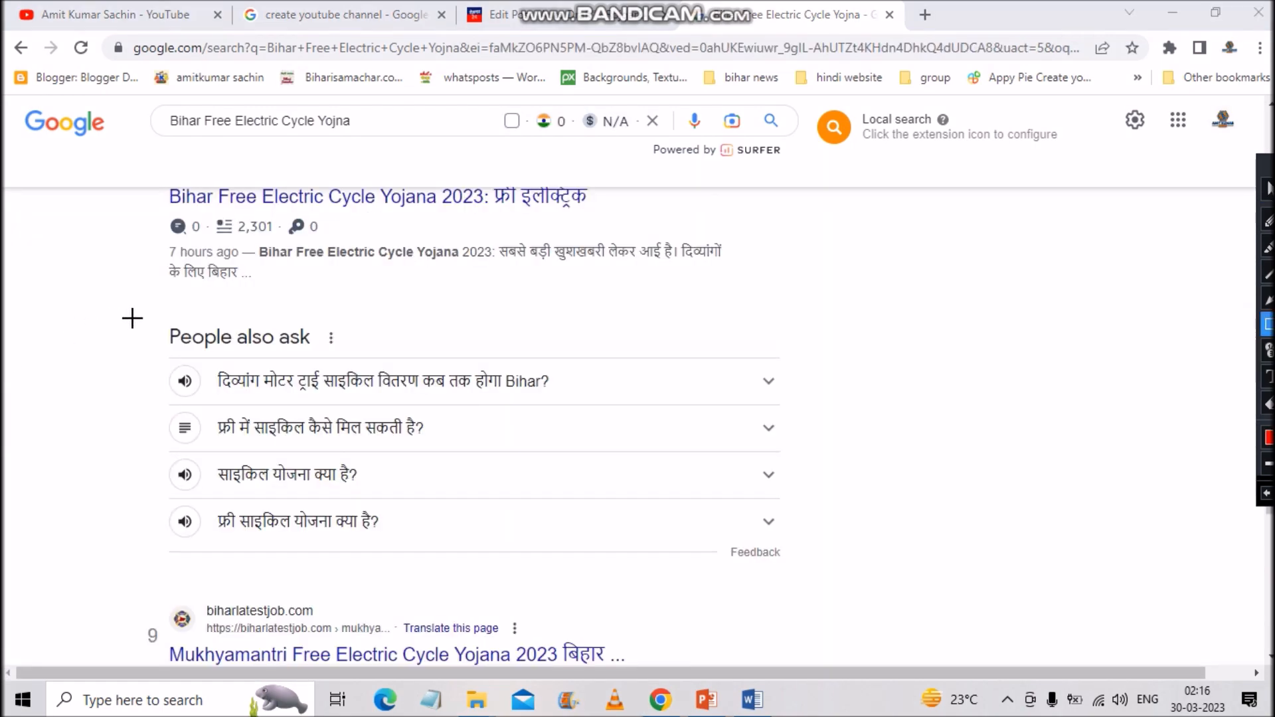
mouse_move(137, 309)
left_mouse_down()
mouse_move(148, 347)
mouse_move(426, 568)
mouse_move(831, 602)
left_mouse_up()
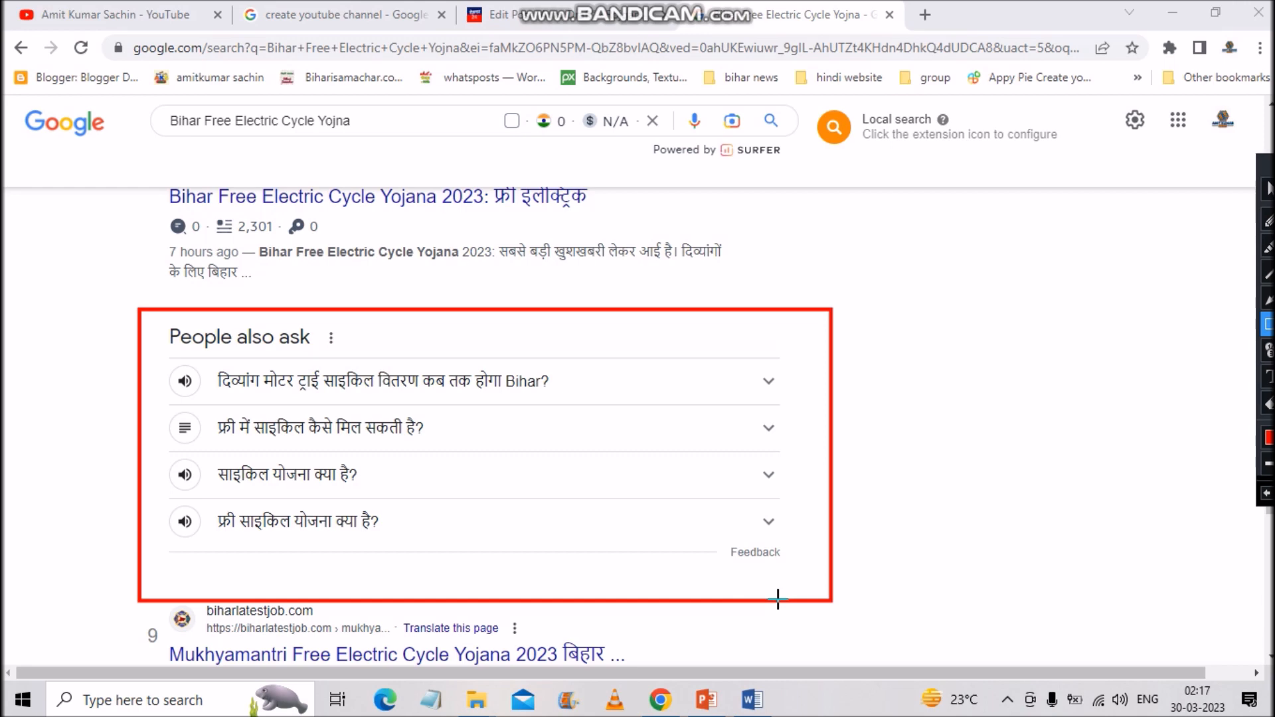
Step: Expand the first two "People also ask" questions, review their answers and the additional related questions, and collapse them again
key("Escape")
left_click(767, 396)
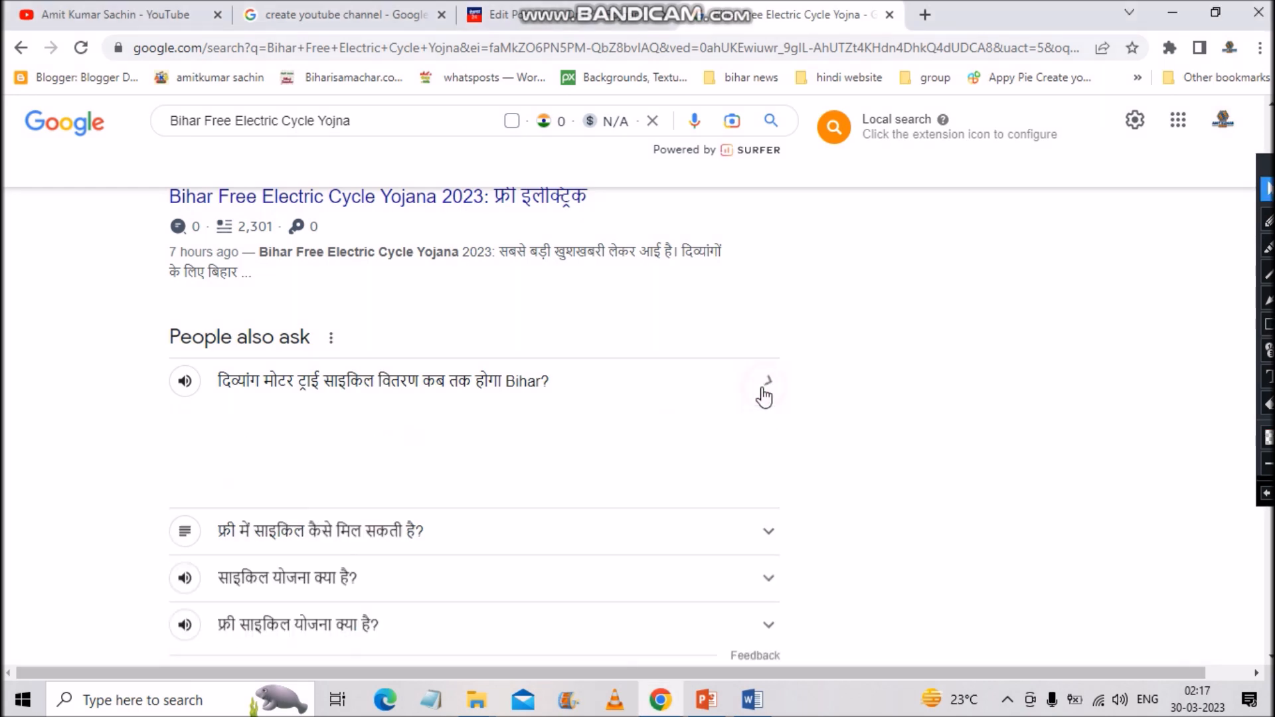
scroll(650, 441, "down", 5)
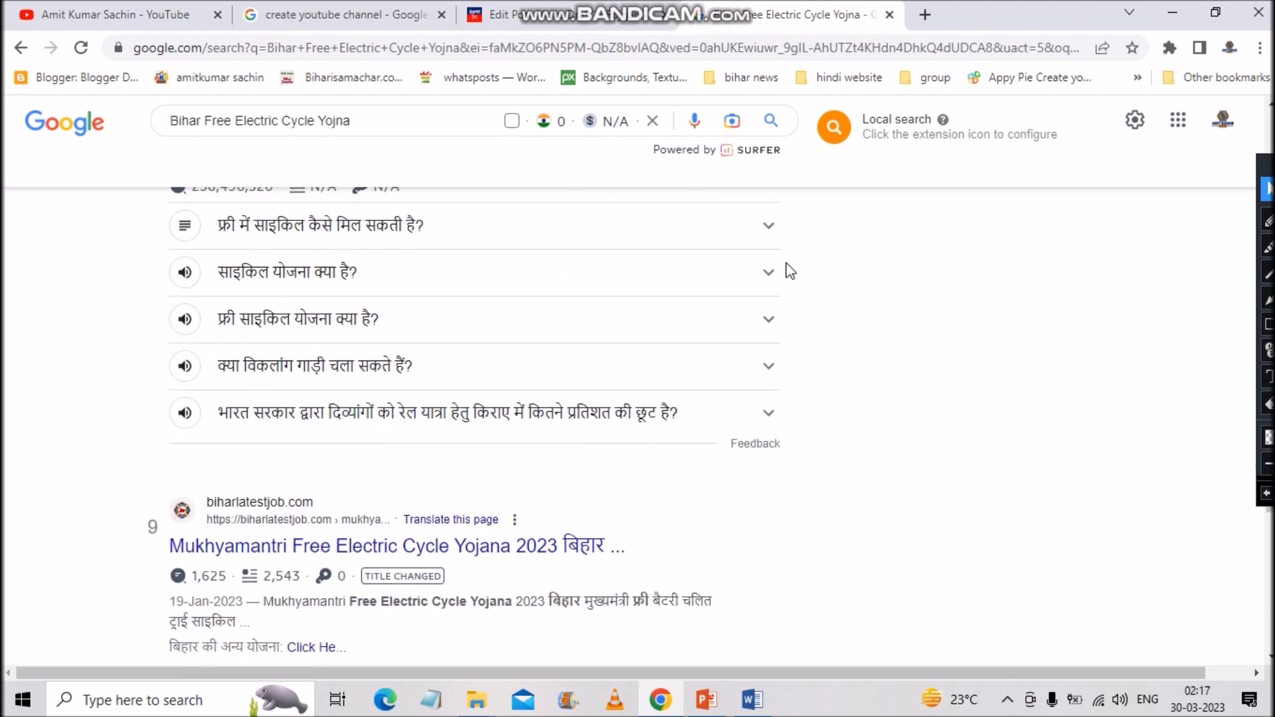
left_click(767, 226)
scroll(674, 410, "down", 7)
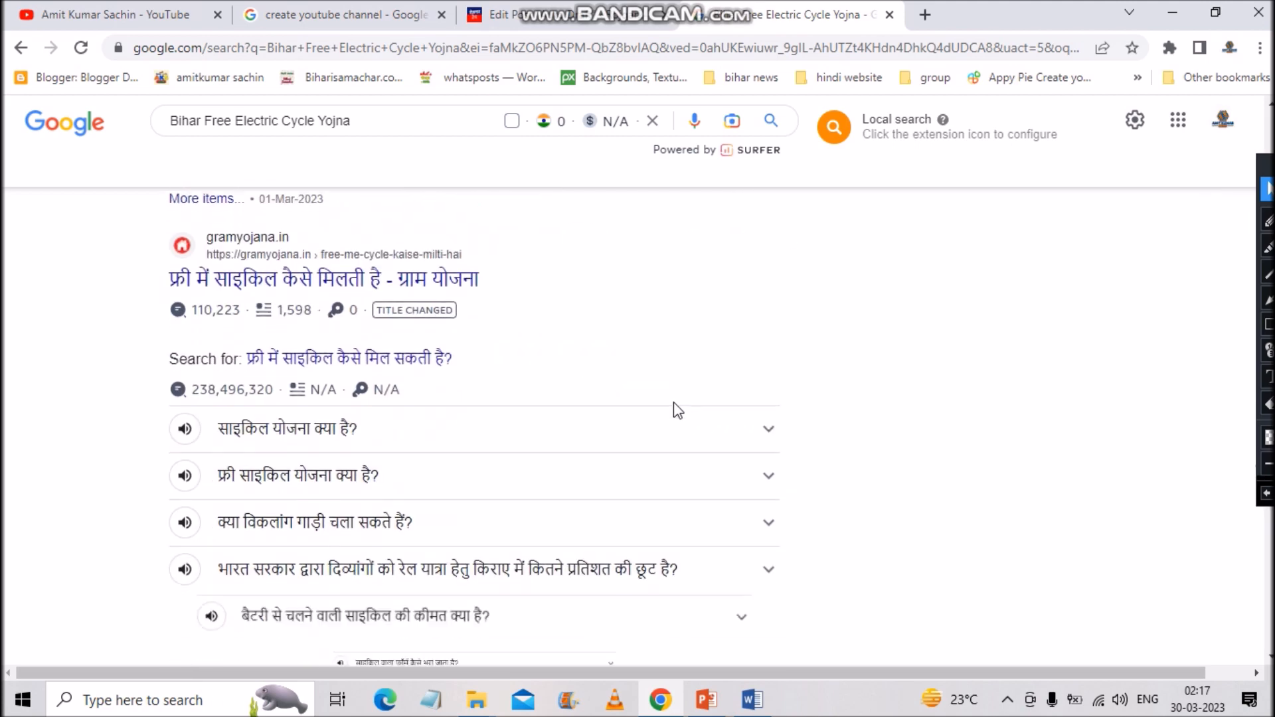
scroll(675, 411, "up", 8)
scroll(675, 412, "up", 1)
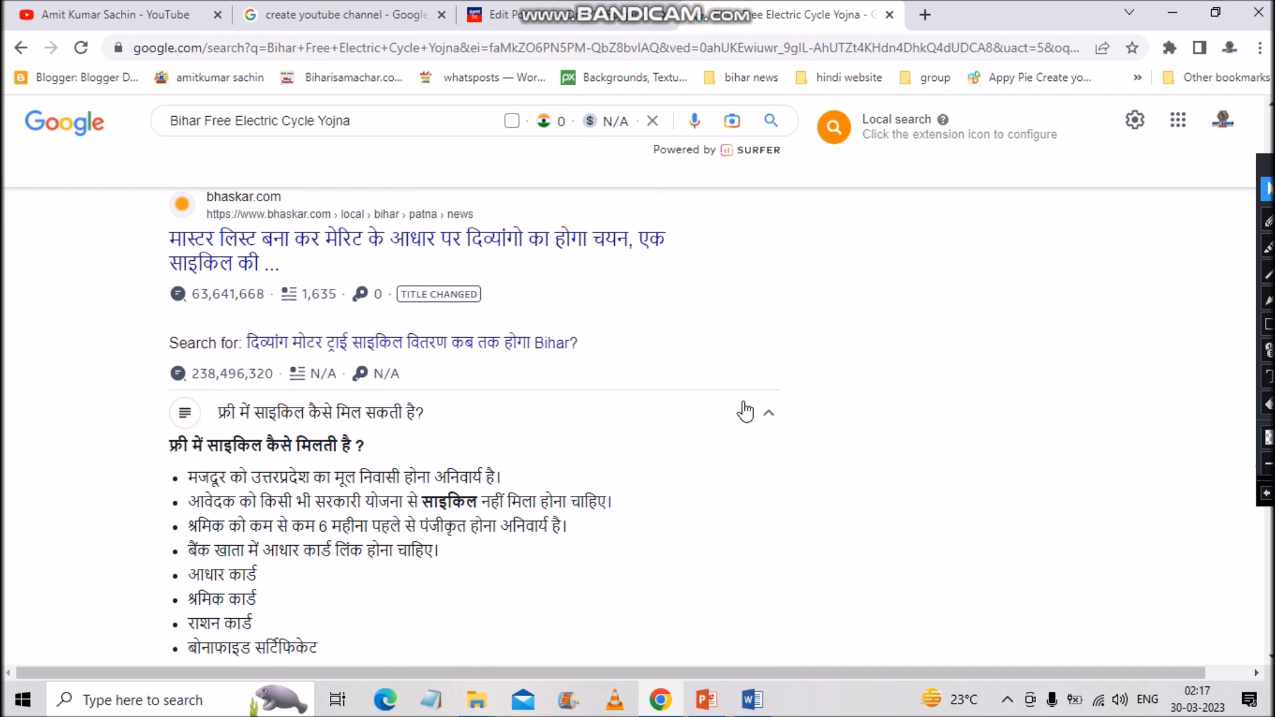
left_click(768, 414)
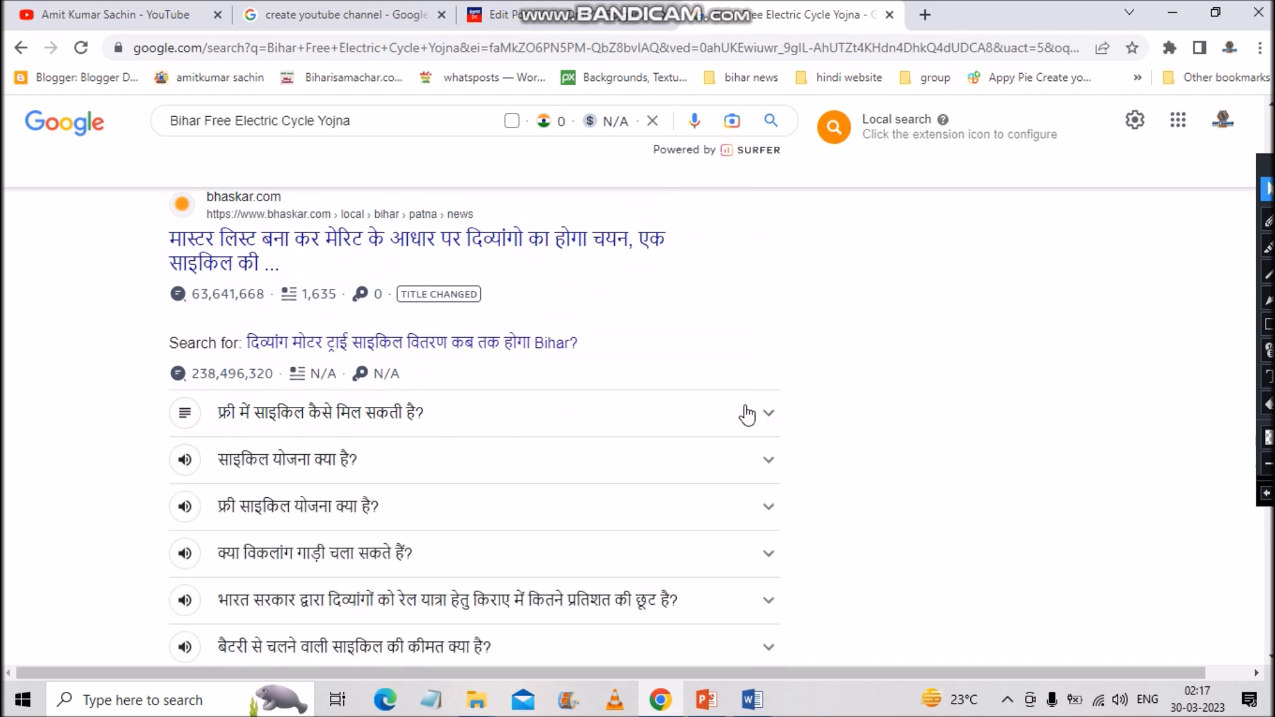
scroll(744, 416, "up", 2)
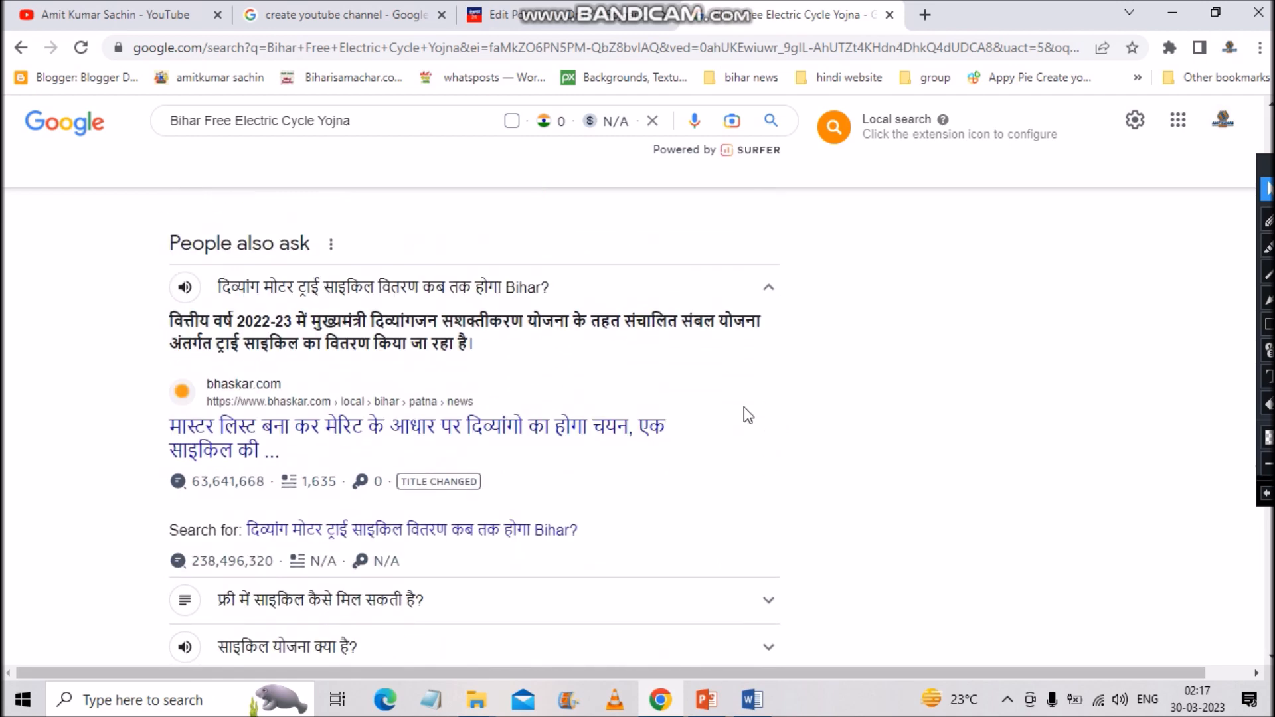
left_click(772, 291)
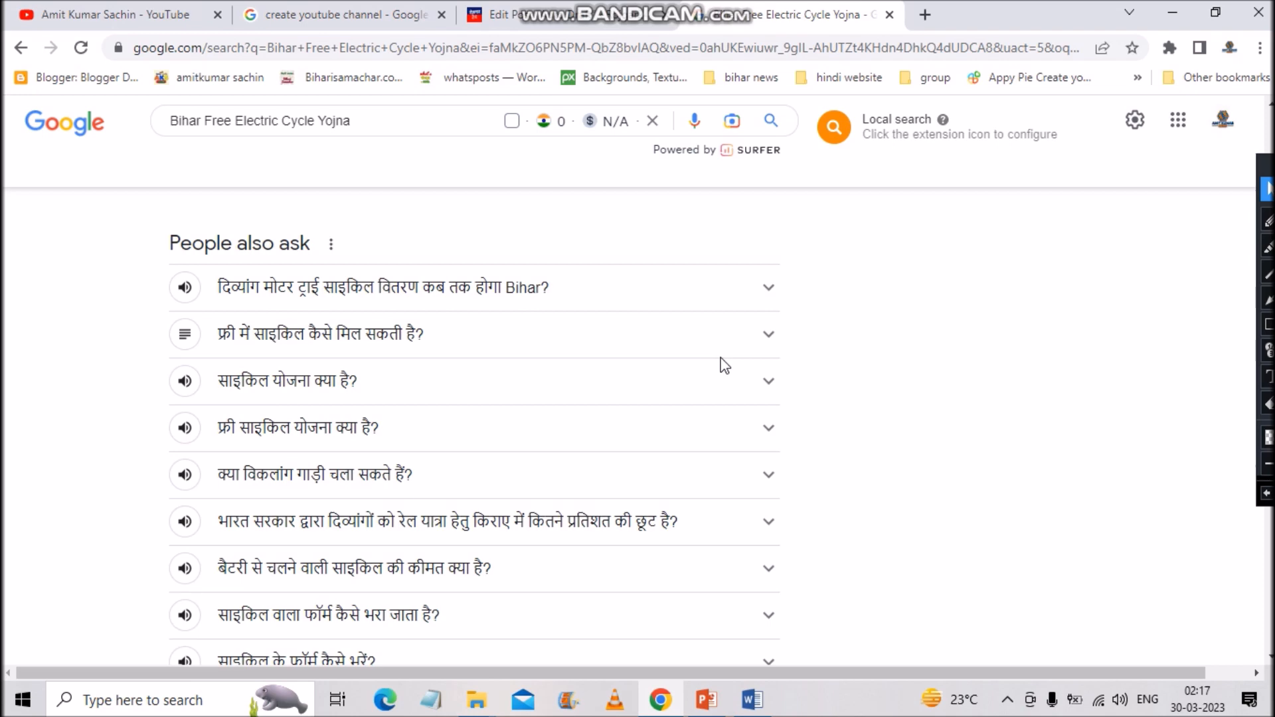
Step: Examine the FAQ questions under the biharonlineportal.com search result and the Frequently Asked Questions section on its page, and return to the Google results
scroll(664, 382, "up", 5)
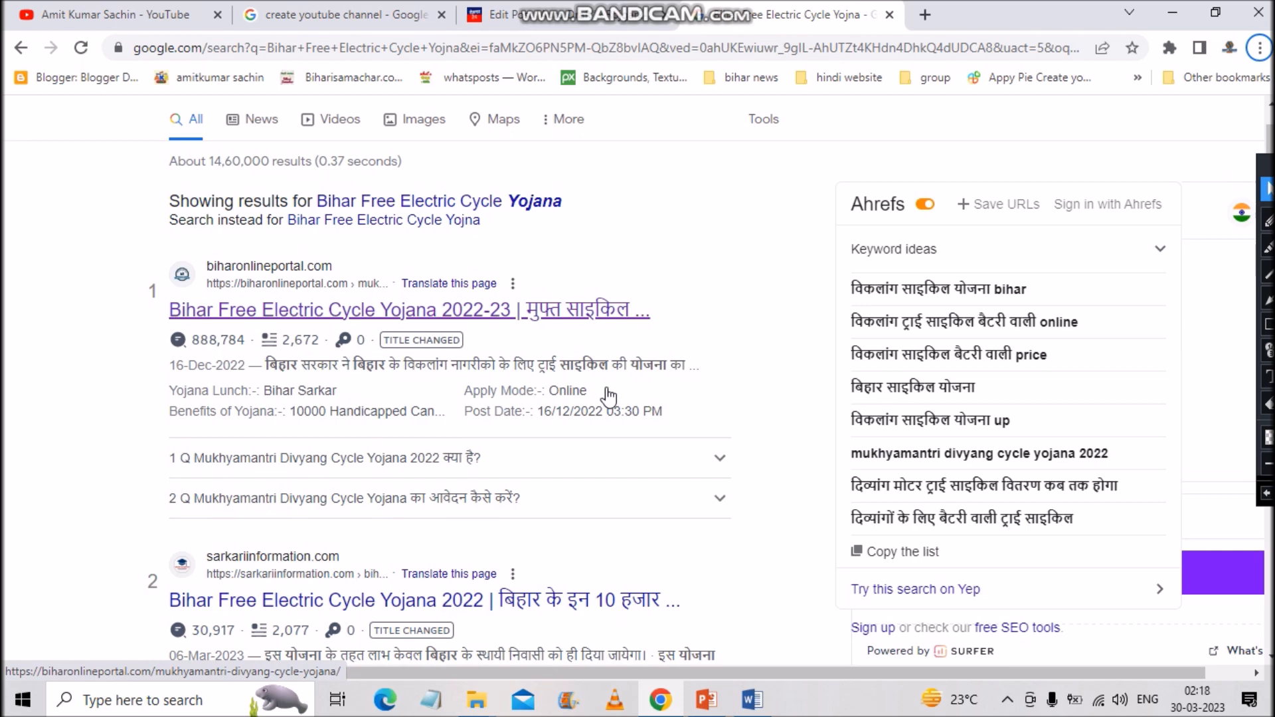
scroll(607, 397, "down", 1)
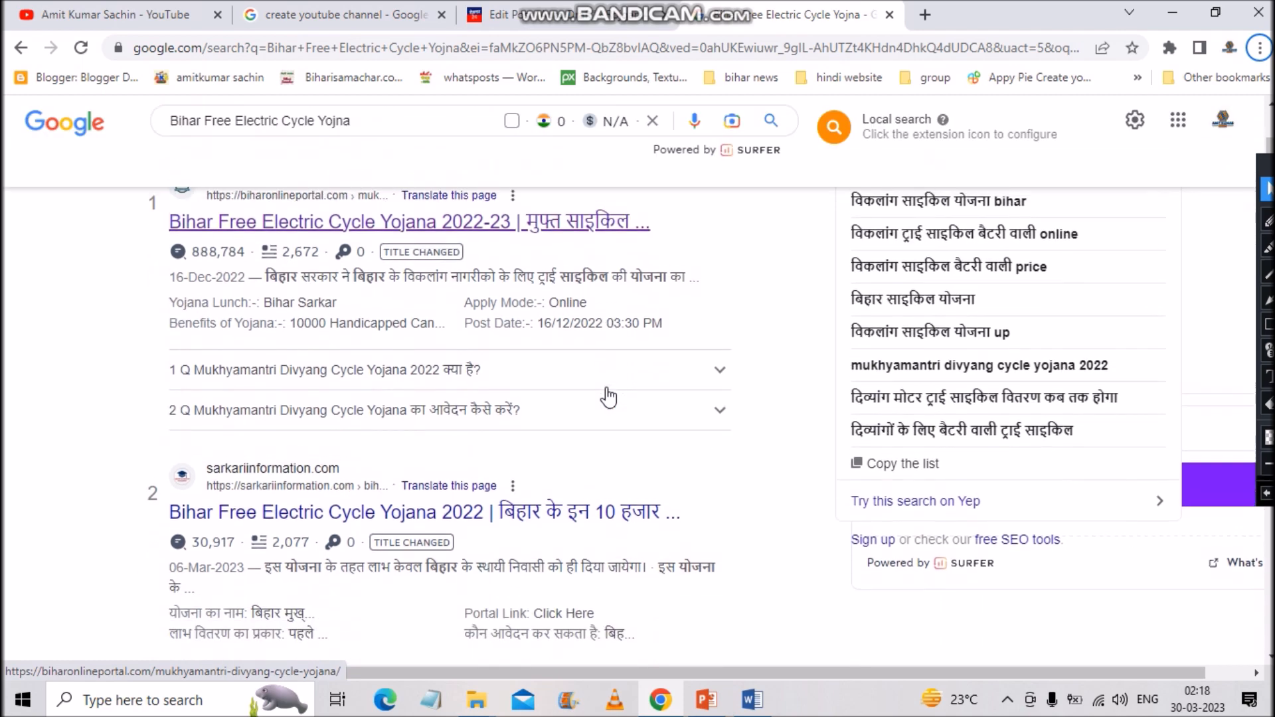
scroll(606, 396, "up", 1)
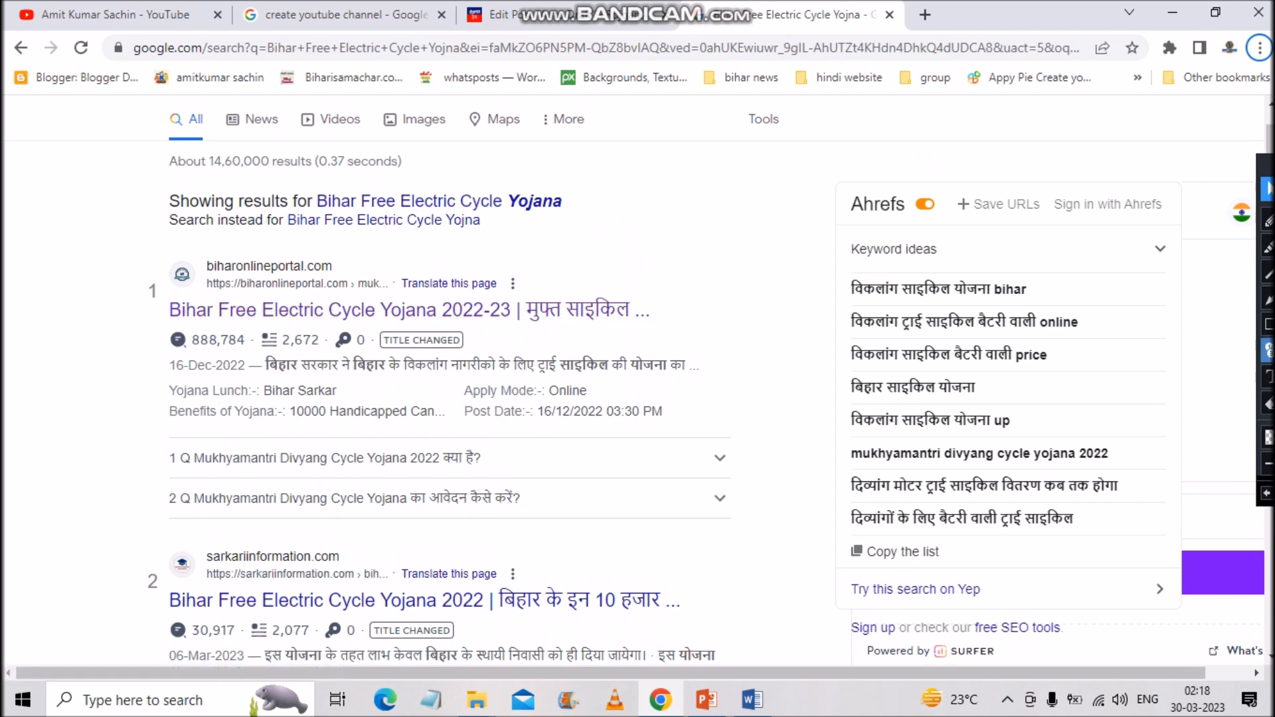
left_click(1268, 326)
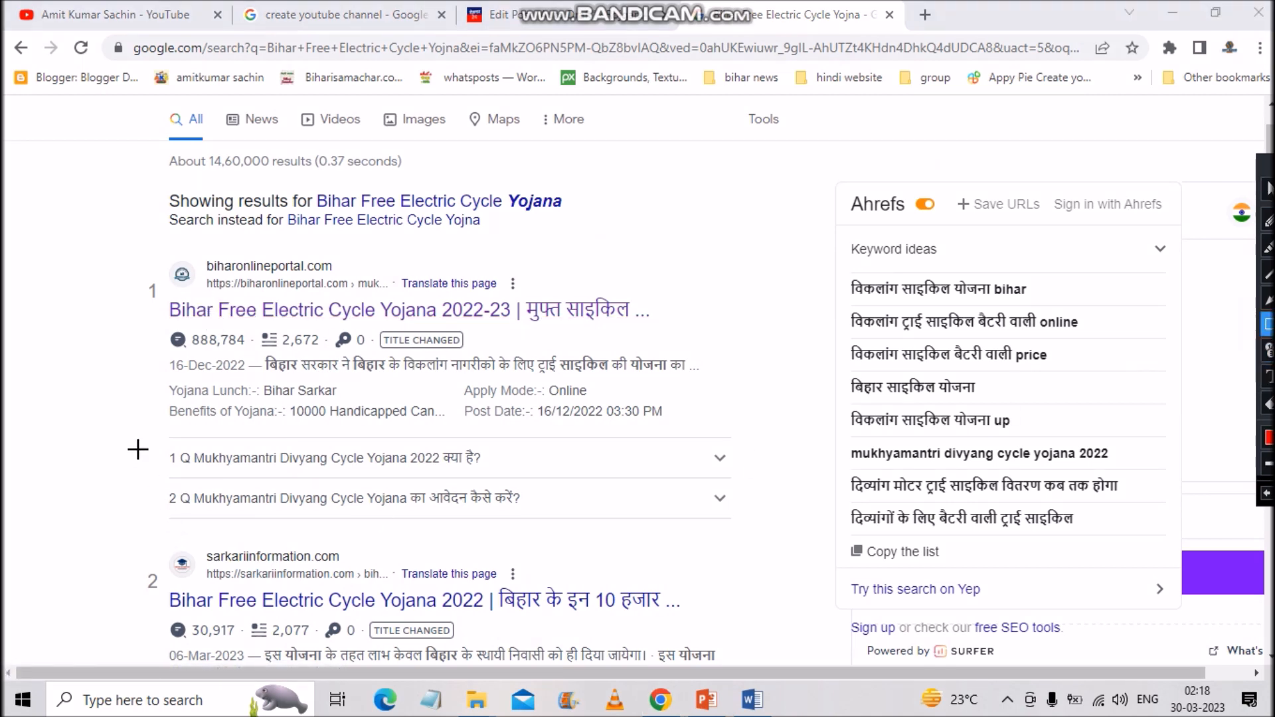
mouse_move(139, 437)
left_mouse_down()
mouse_move(490, 548)
mouse_move(772, 524)
left_mouse_up()
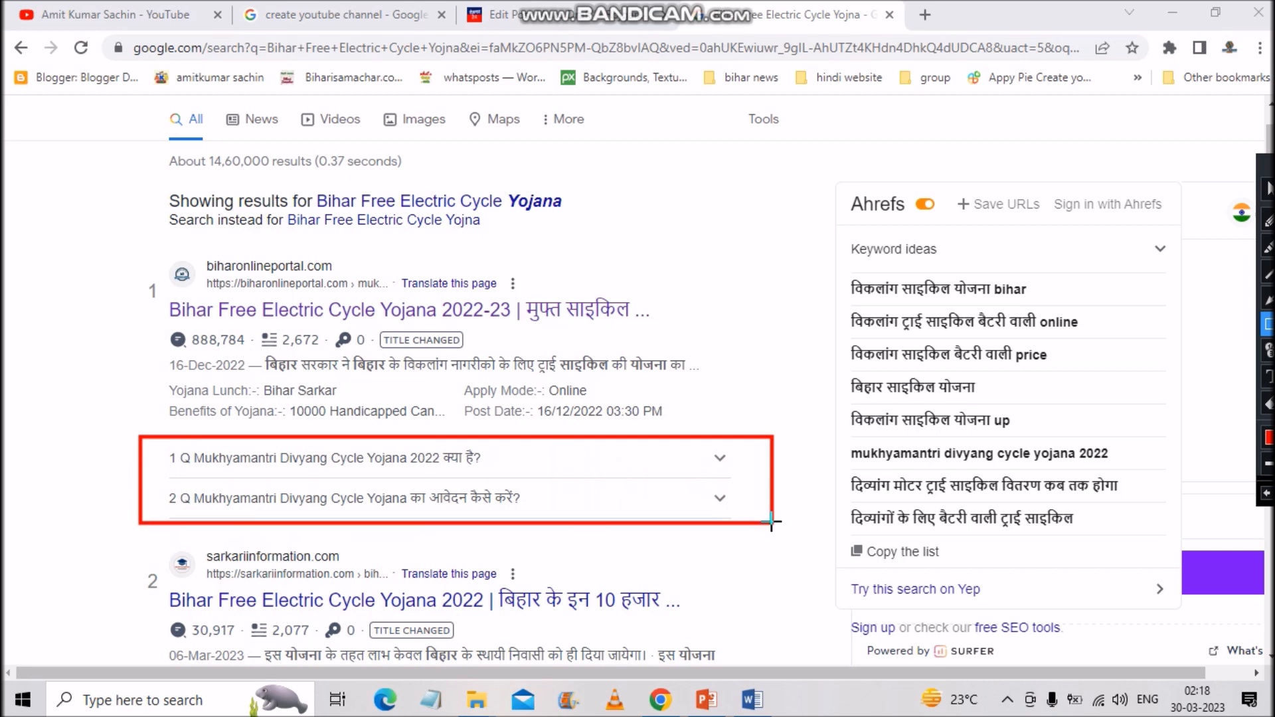
scroll(792, 206, "up", 1)
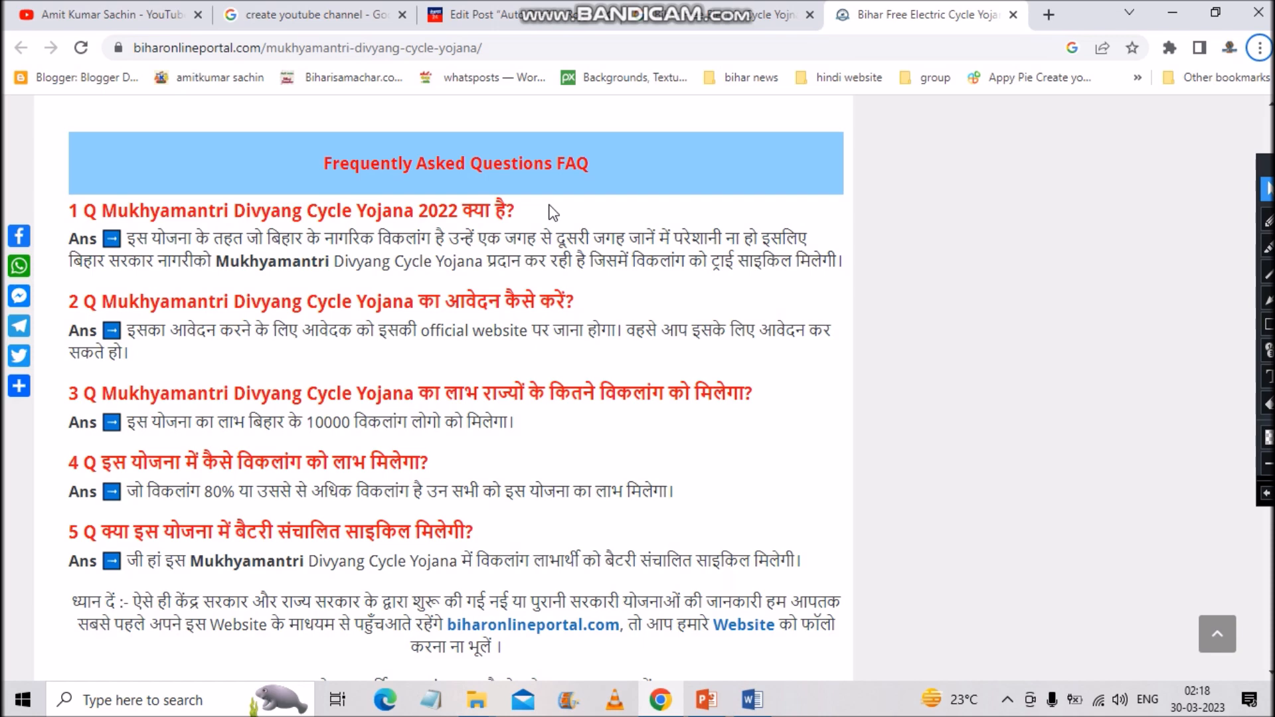
left_click(635, 16)
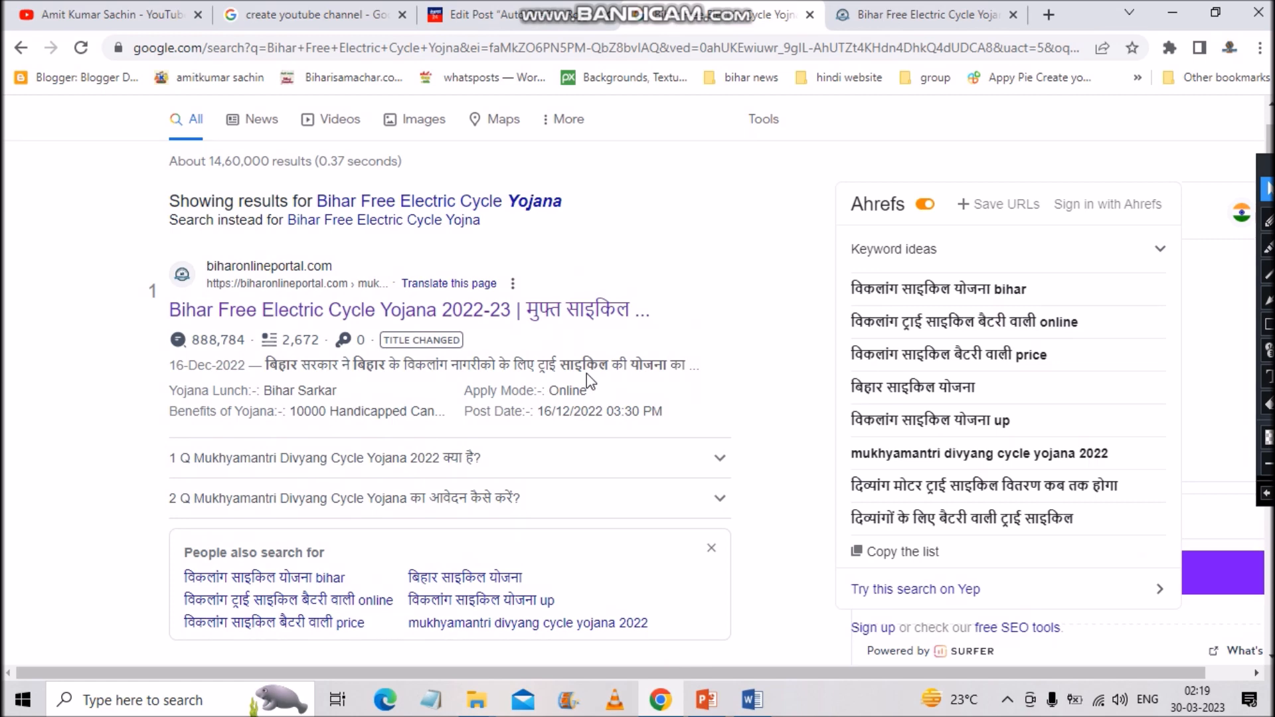
Step: Enter "साइकिल योजना क्या है?" as the first question of the FAQ block in the post
scroll(587, 373, "down", 2)
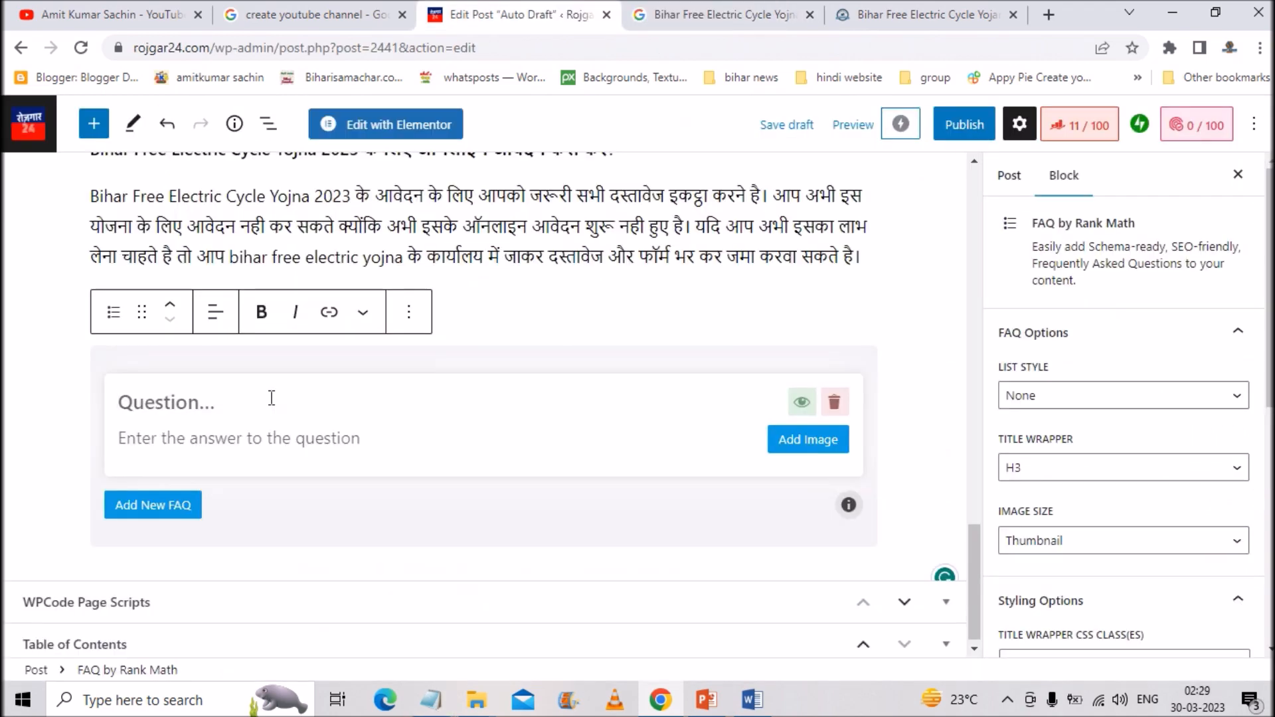
left_click(272, 399)
type("साइकिल योजना क्या है?")
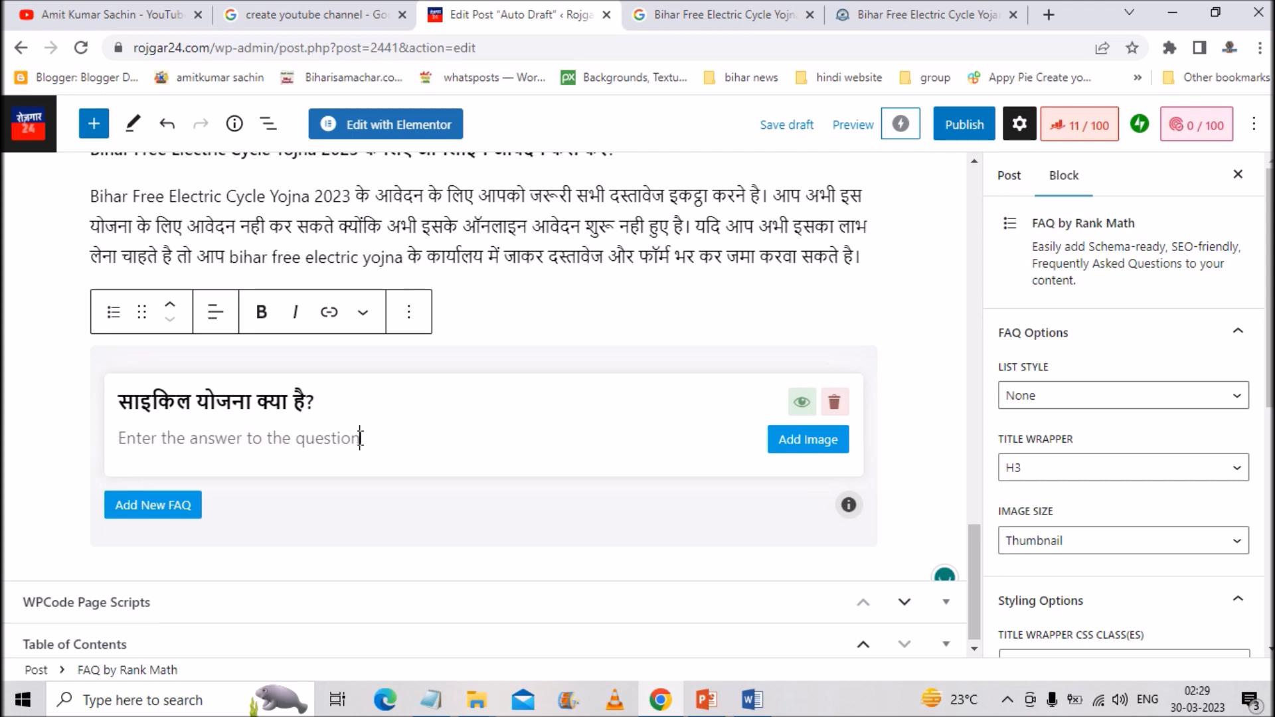
Step: Read Google's answer to "साइकिल योजना क्या है?" under "People also ask" in the search results tab
key("ctrl+Tab")
left_click(433, 310)
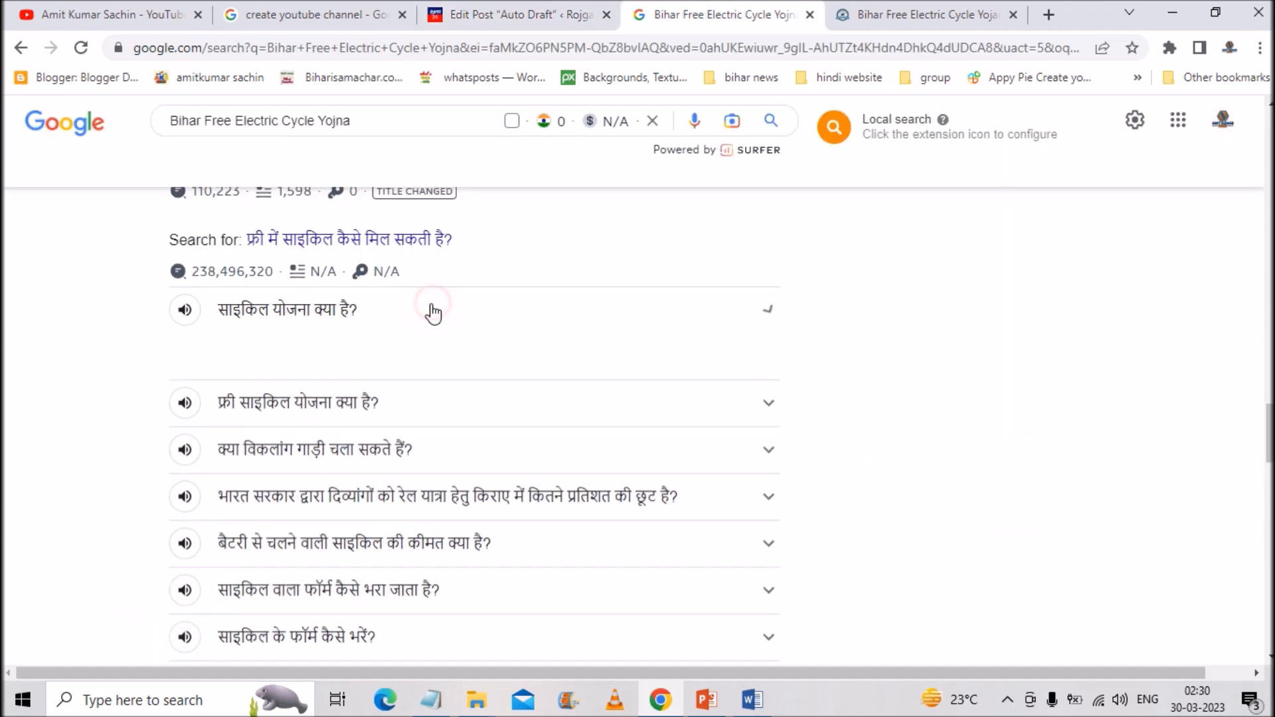
left_click_drag(170, 343, 664, 394)
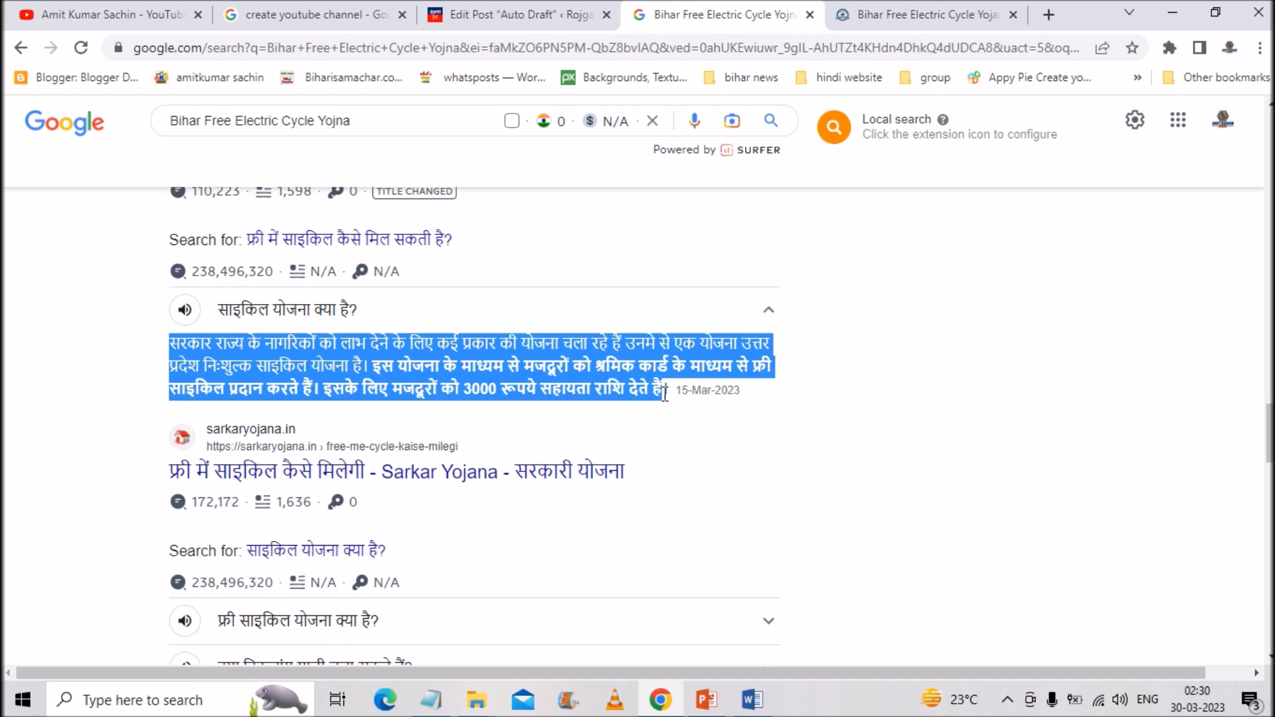
Step: Fill in the first FAQ answer, explaining Bihar Free Electric Cycle Scheme 2023 as a Bihar government scheme for दिव्यांग students
key("ctrl+shift+Tab")
scroll(435, 425, "up", 15)
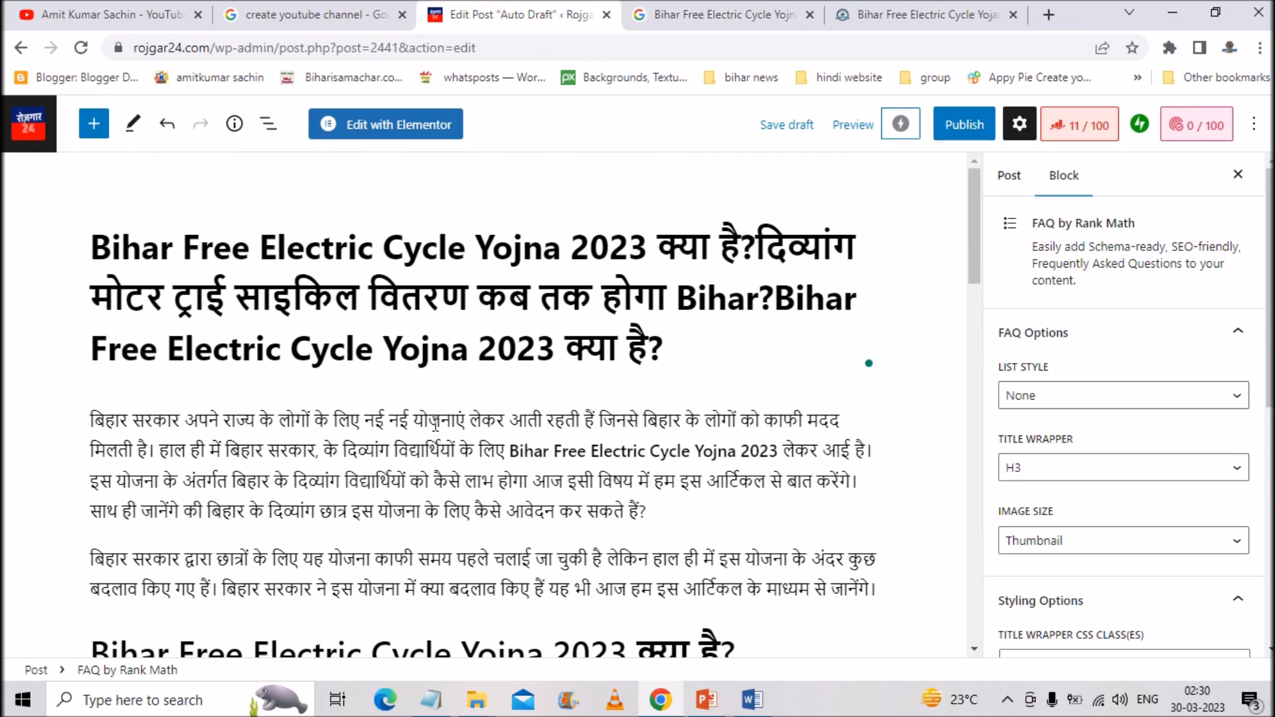
scroll(435, 425, "down", 3)
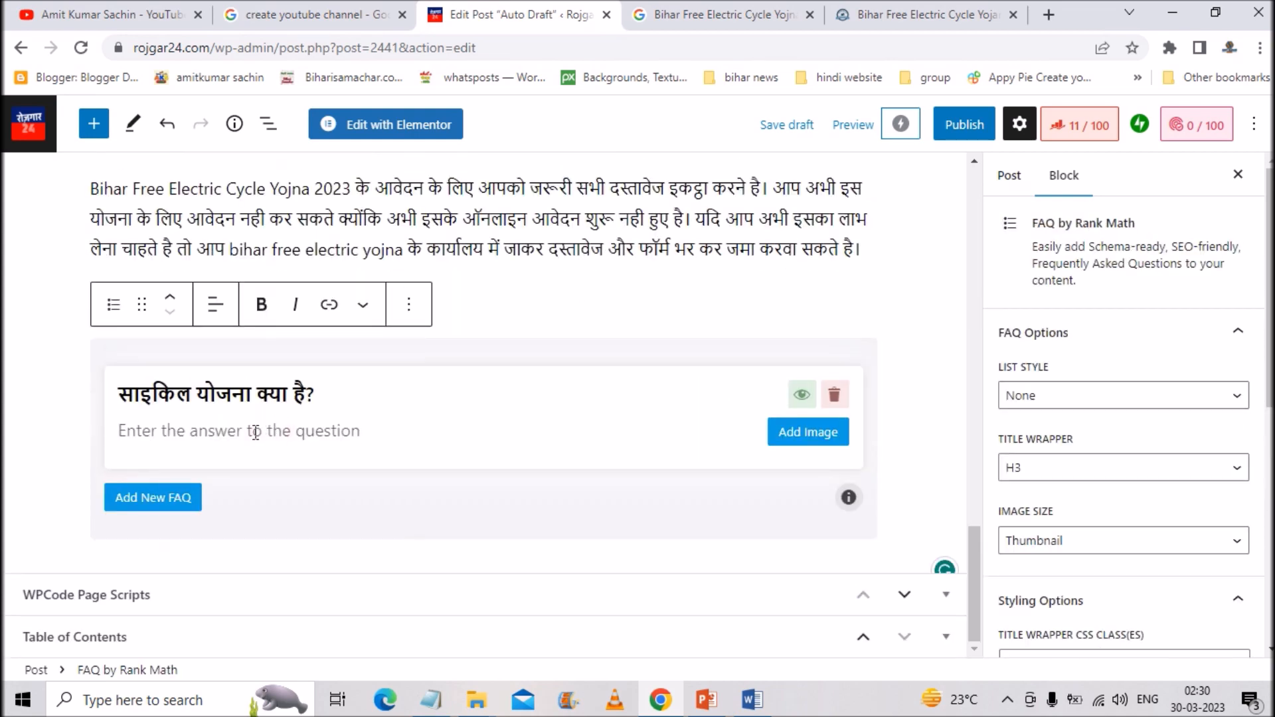
type("Bihar Free Electric Cycle Scheme 2023 एक ऐसी योजना है जो बिहार सरकार द्वारा दिव्यांग छात्रों के लिए लाई गईहैं। दिव्यांग यानी ऐसा व्यक्ति जो अपने पैरों पर चल नहीं सकता।")
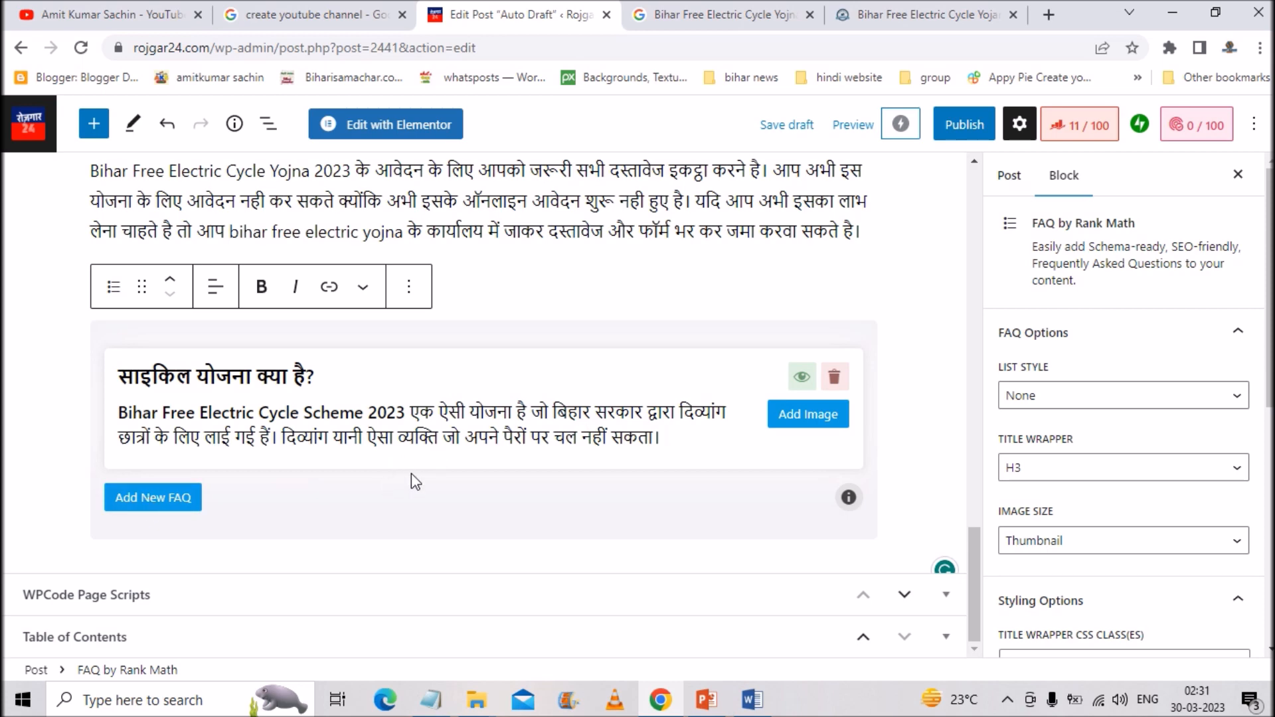
Step: Add FAQ entries asking "दिव्यांग मोटर ट्राई साइकिल वितरण कब तक होगा Bihar?" and biharonlineportal.com's "इस योजना में कैसे विकलांग को लाभ मिलेगा?" with their answers
left_click(139, 498)
scroll(230, 504, "down", 1)
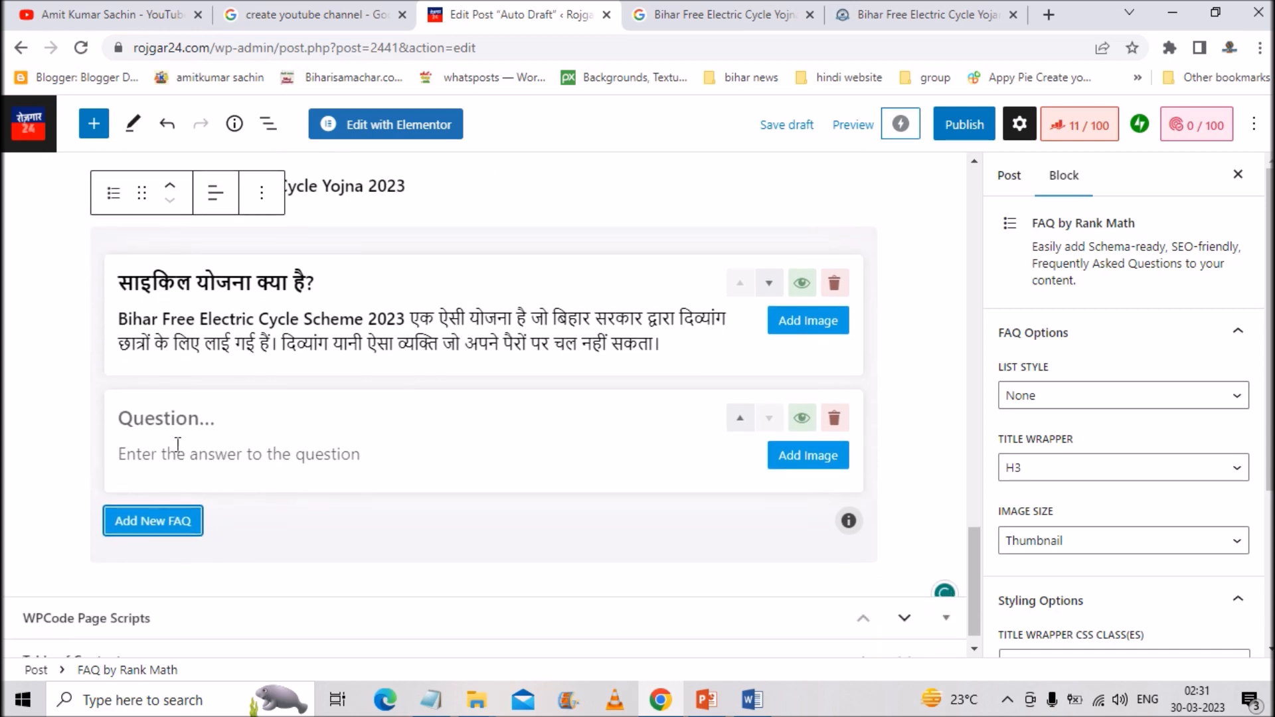
left_click(183, 411)
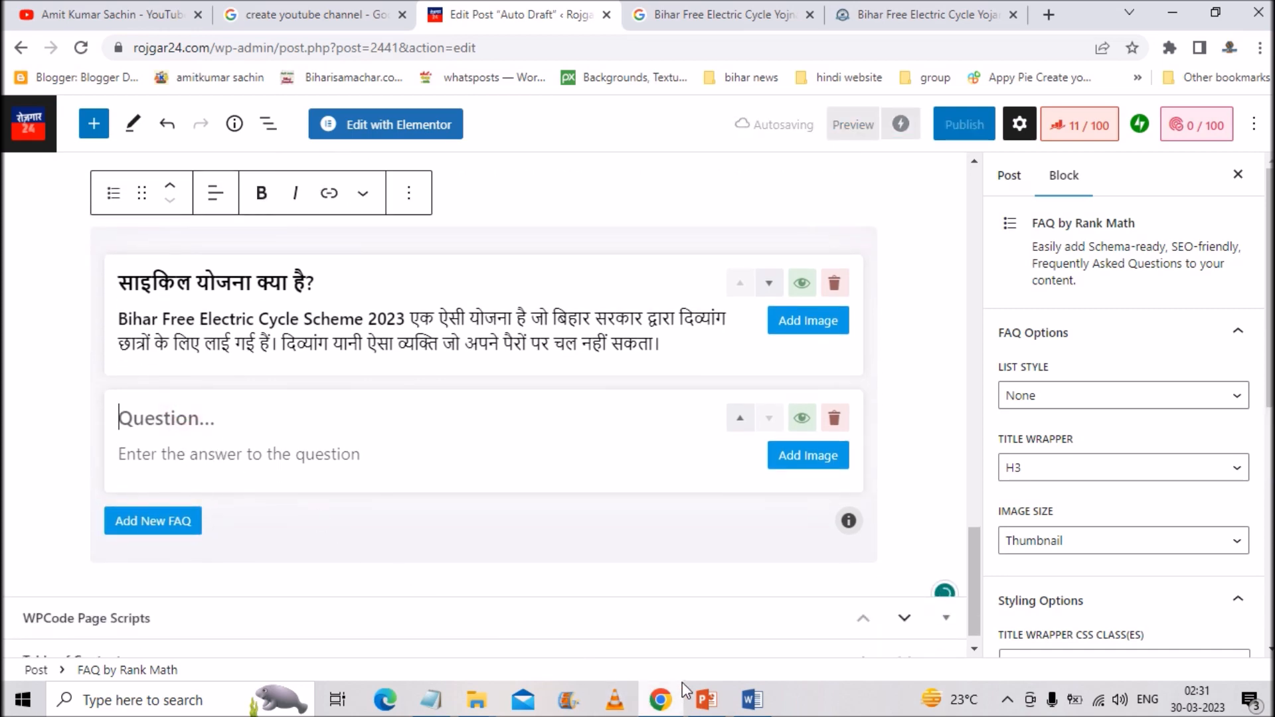
type("दिव्यांग मोटर ट्राई साइकिल वितरण कब तक होगा Bihar?")
left_click(895, 14)
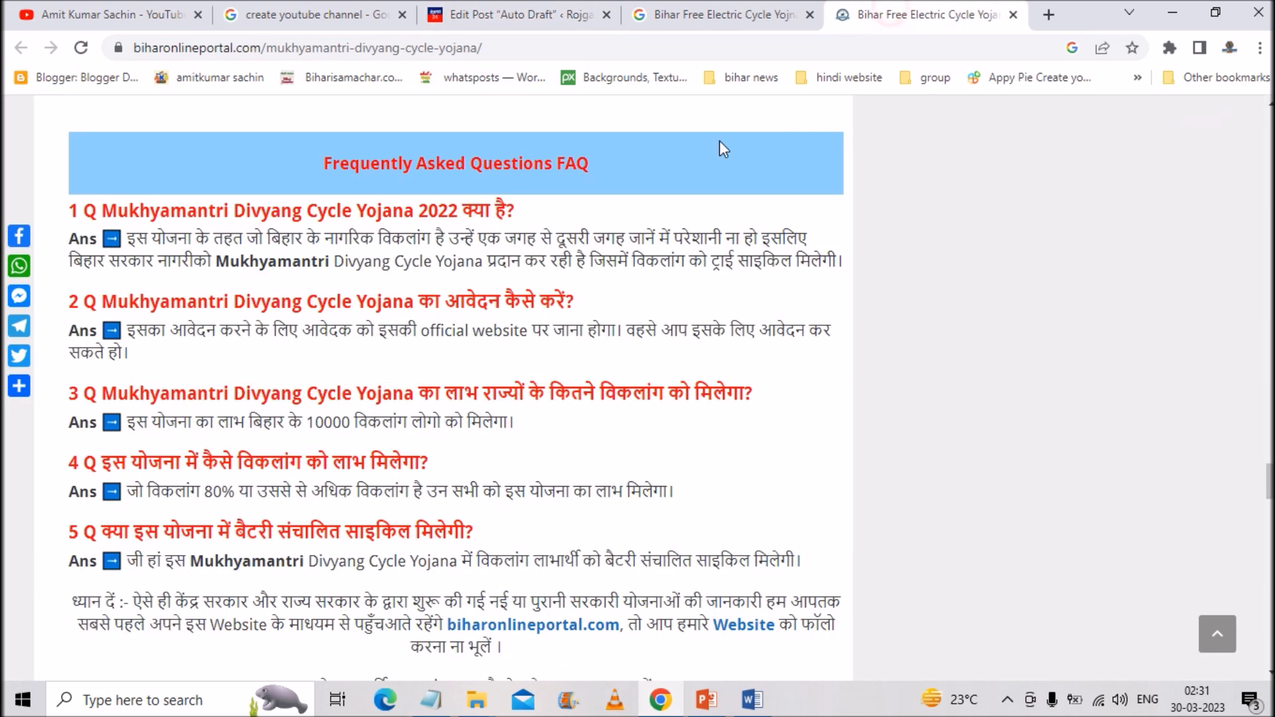
left_click(513, 15)
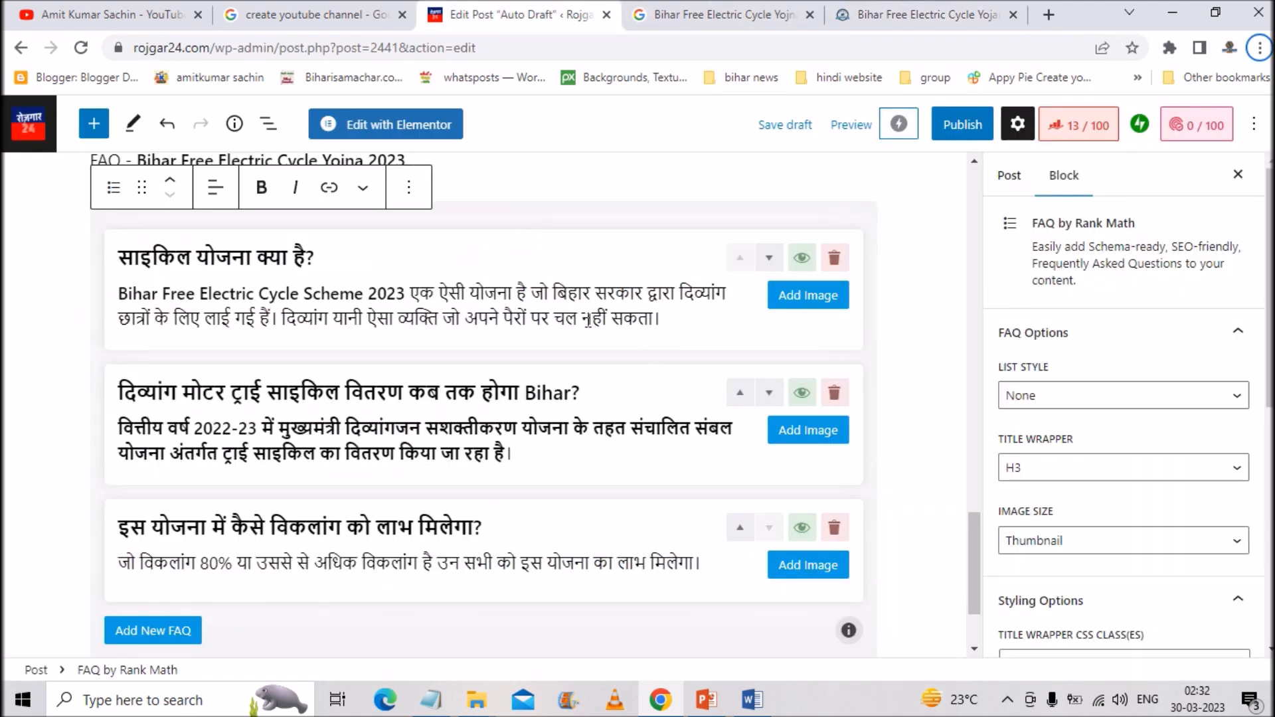
Step: Move the "साइकिल योजना क्या है?" entry down to the last place in the FAQ block
scroll(616, 317, "up", 1)
scroll(616, 317, "down", 1)
left_click(769, 260)
left_click(769, 393)
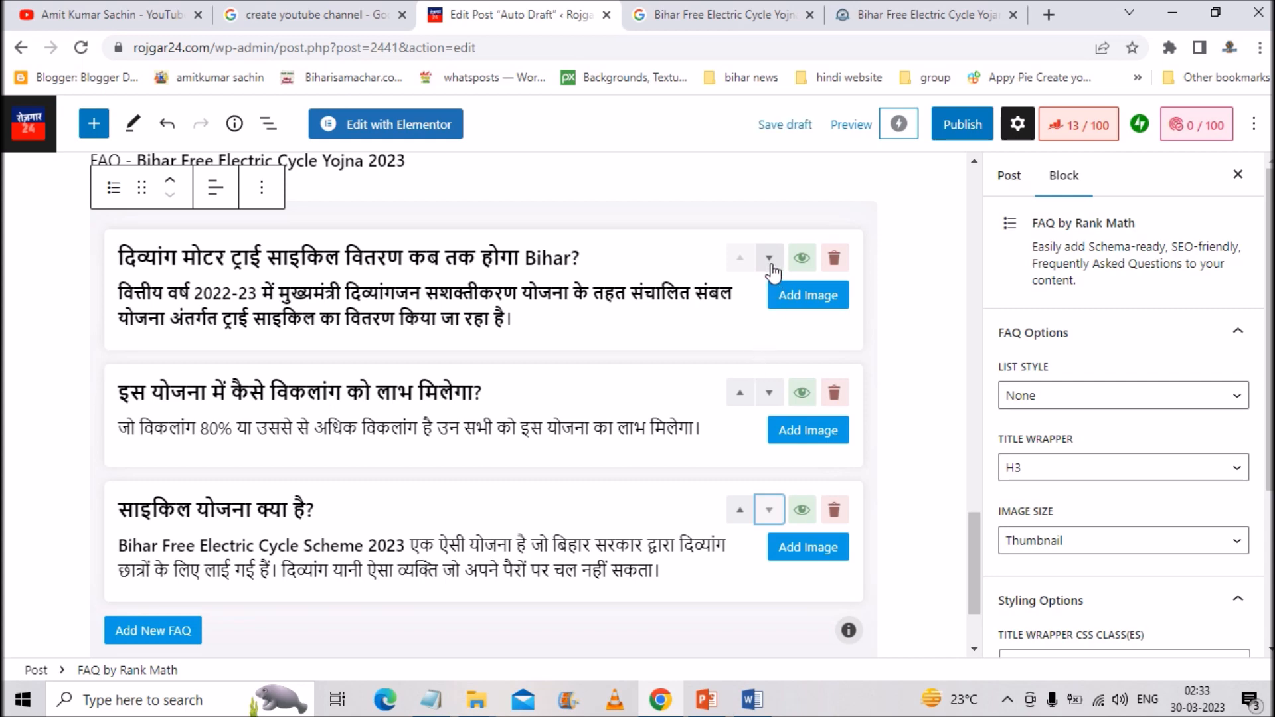
scroll(750, 362, "down", 1)
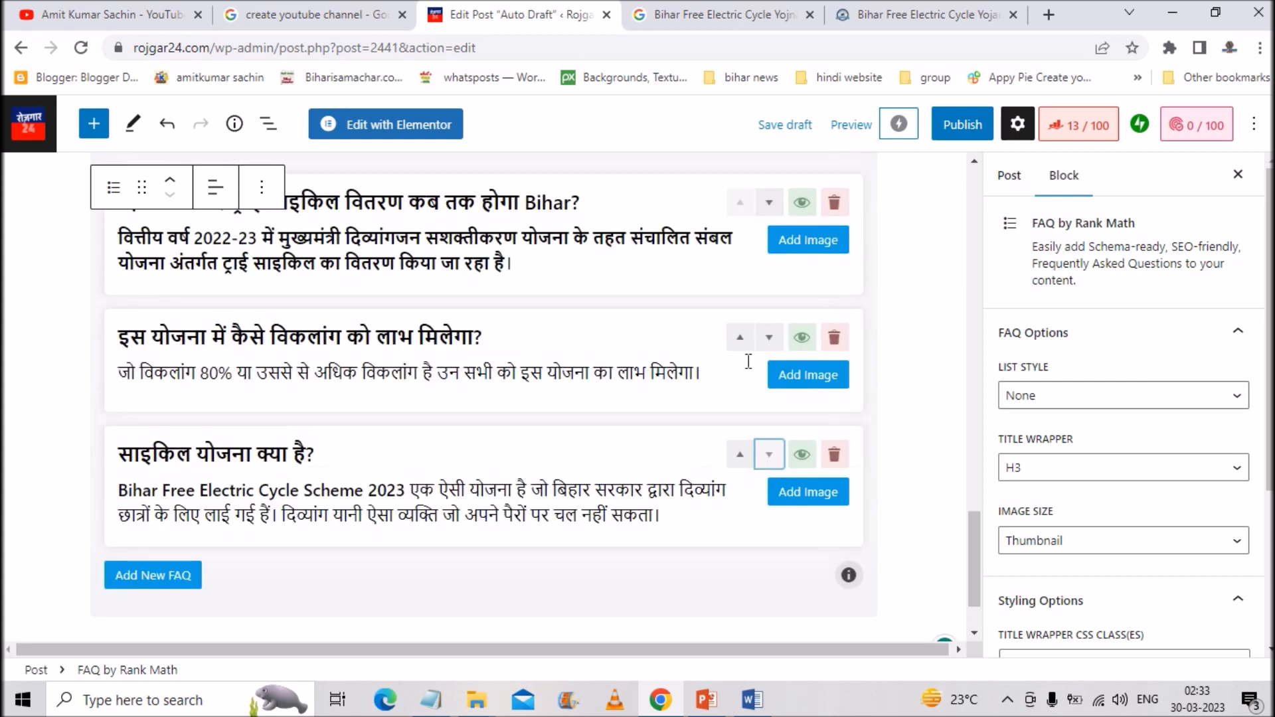
Step: Save the post as a draft and preview its FAQ section in a new tab
left_click(801, 133)
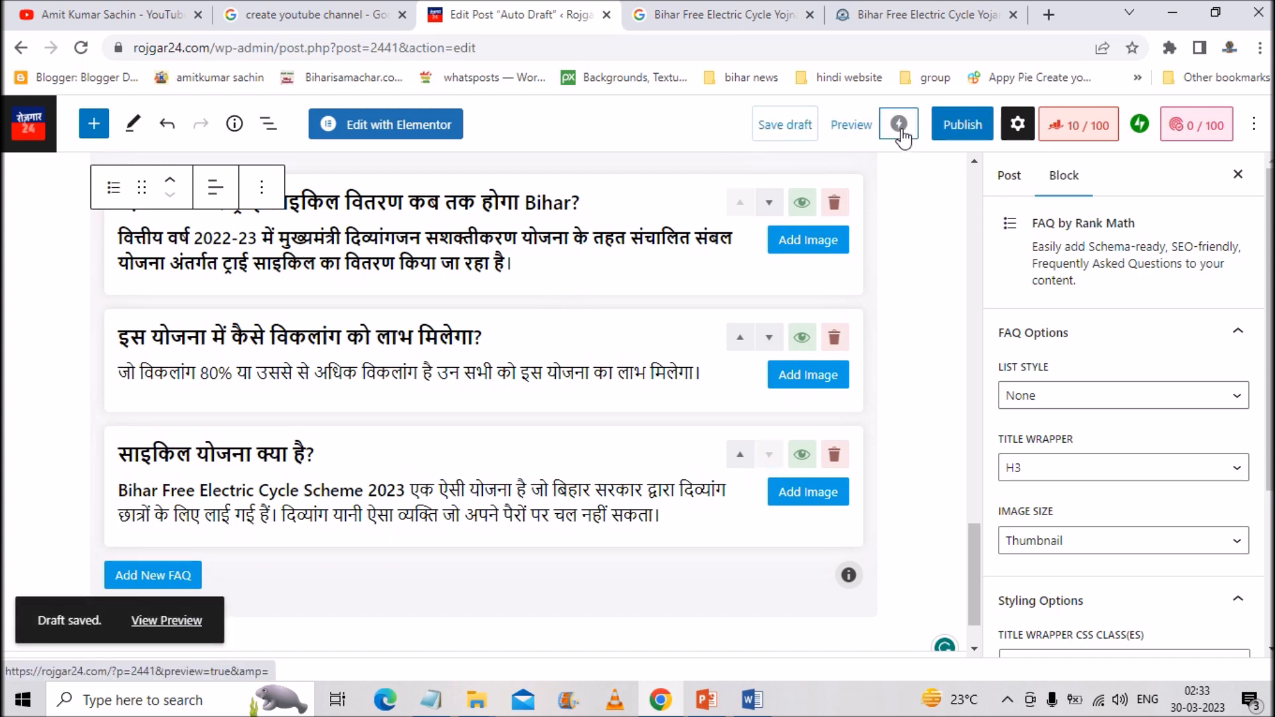
left_click(851, 125)
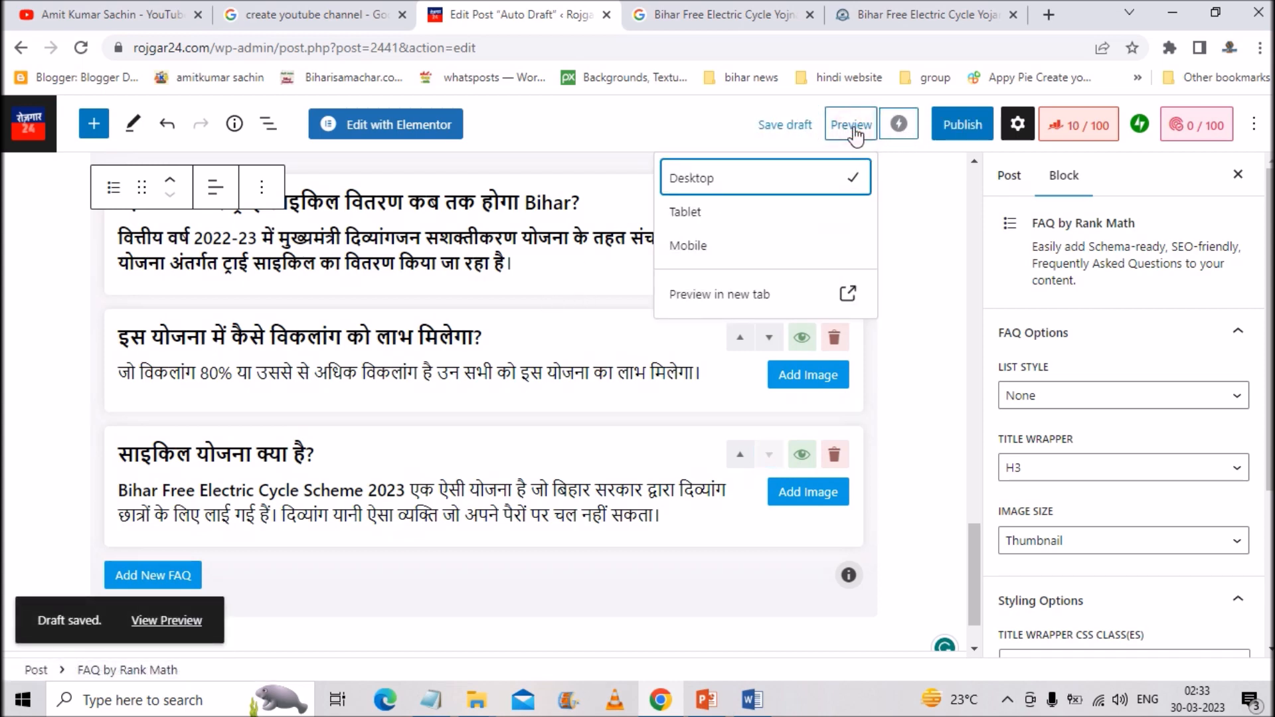
left_click(804, 295)
scroll(804, 295, "down", 10)
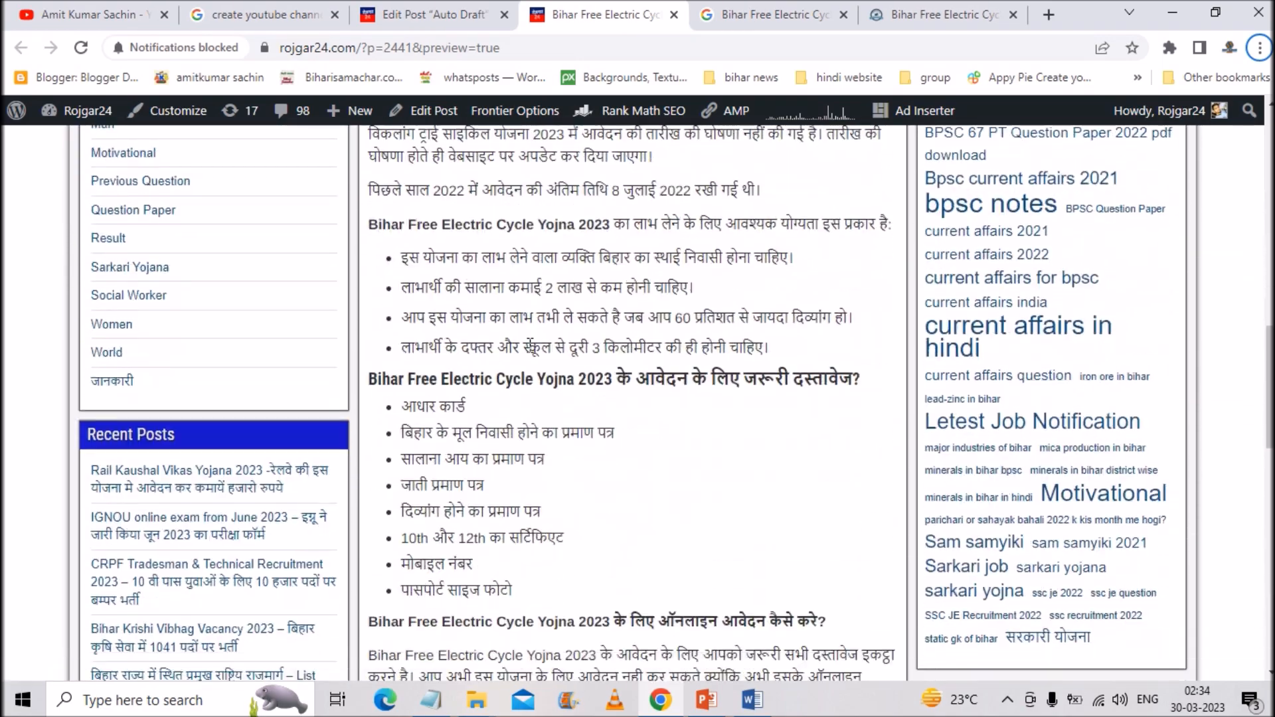
scroll(415, 279, "down", 7)
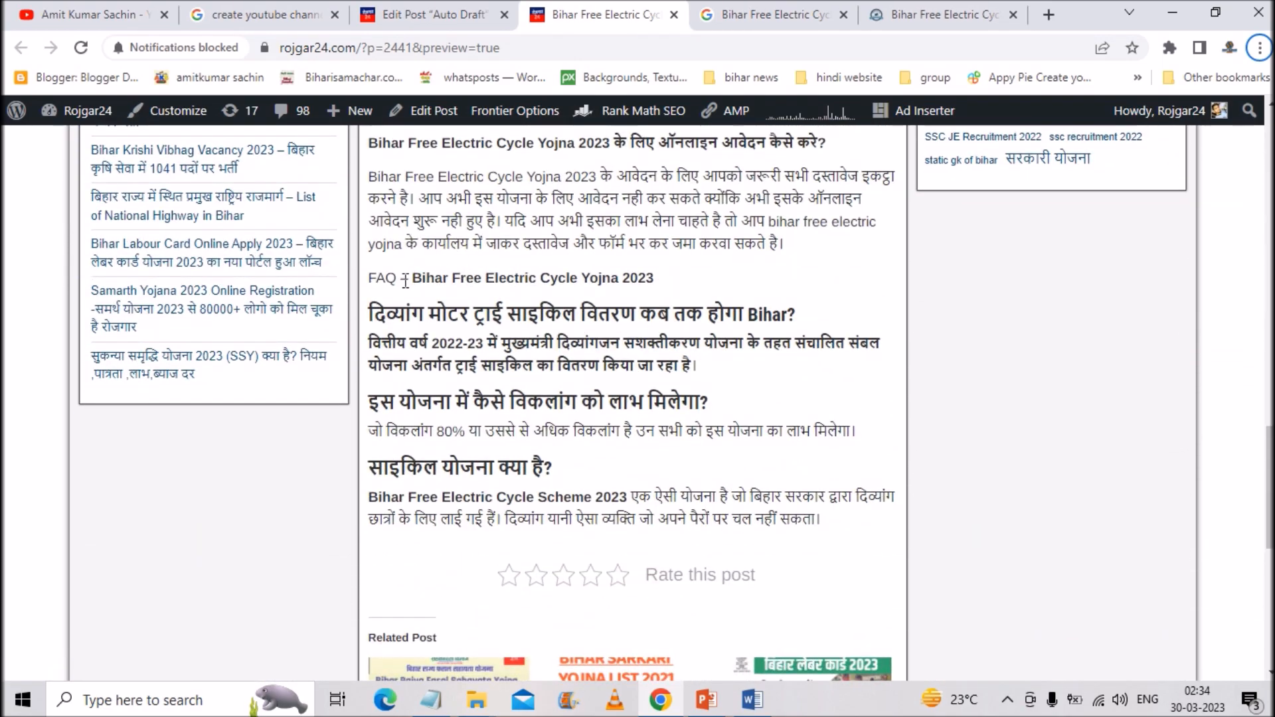
Step: Check the FAQ line, the three questions and their answers in the previewed post
left_click_drag(376, 279, 714, 277)
left_click_drag(426, 313, 598, 313)
left_click_drag(715, 302, 743, 312)
left_click_drag(540, 344, 688, 365)
left_click_drag(505, 401, 662, 401)
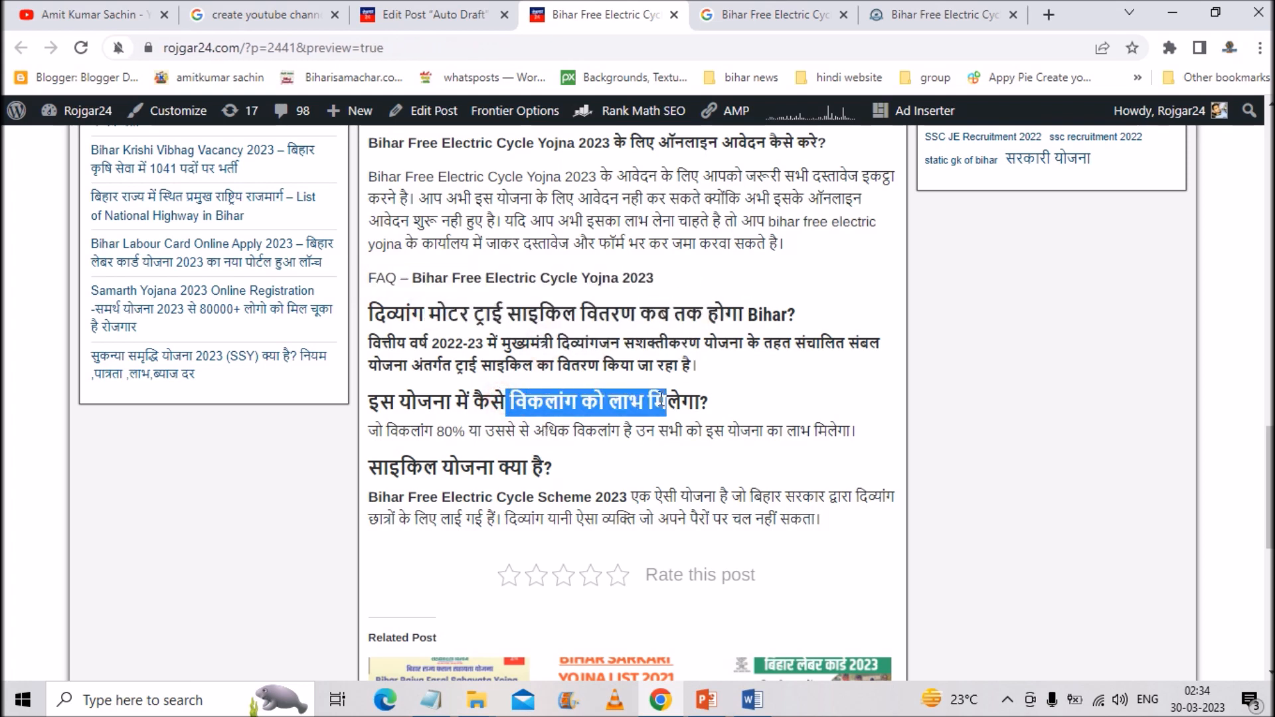
left_click_drag(585, 431, 654, 433)
left_click_drag(425, 470, 628, 509)
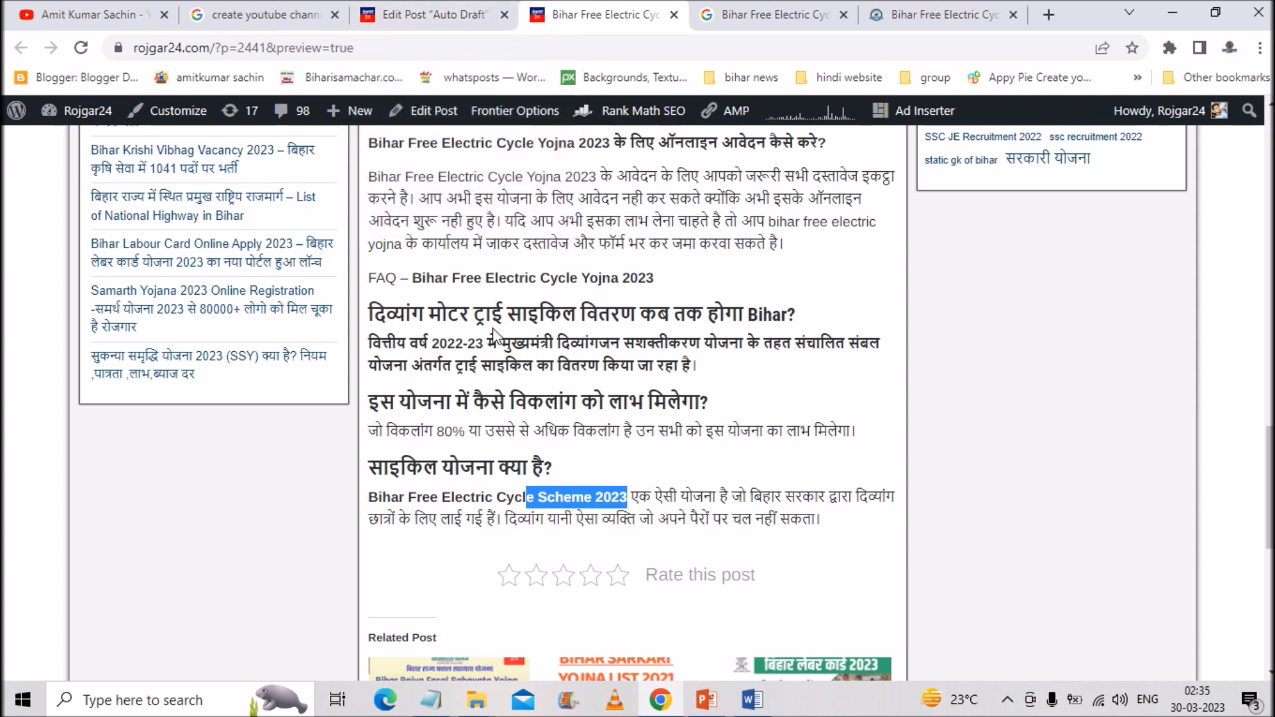
Step: Convert the "FAQ - Bihar Free Electric Cycle Yojna 2023" paragraph above the FAQ block into an H3 heading
left_click(435, 14)
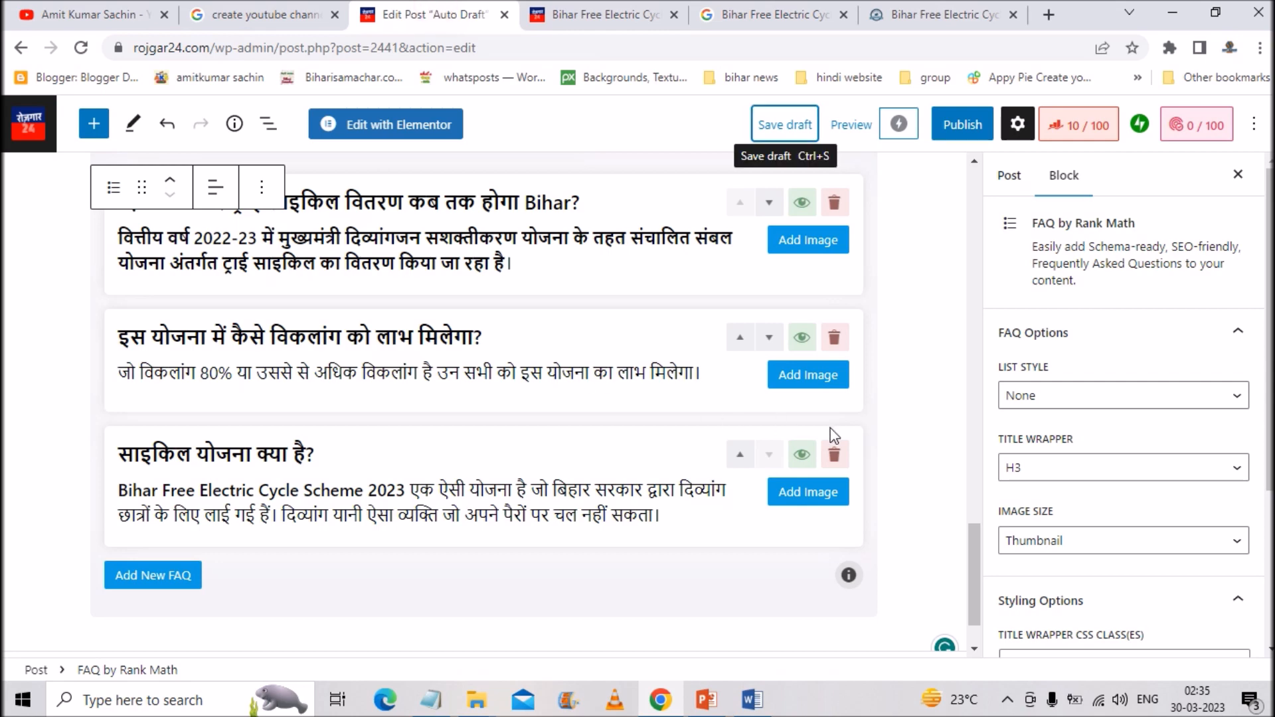
scroll(399, 340, "up", 4)
left_click_drag(413, 386, 92, 386)
left_click(117, 338)
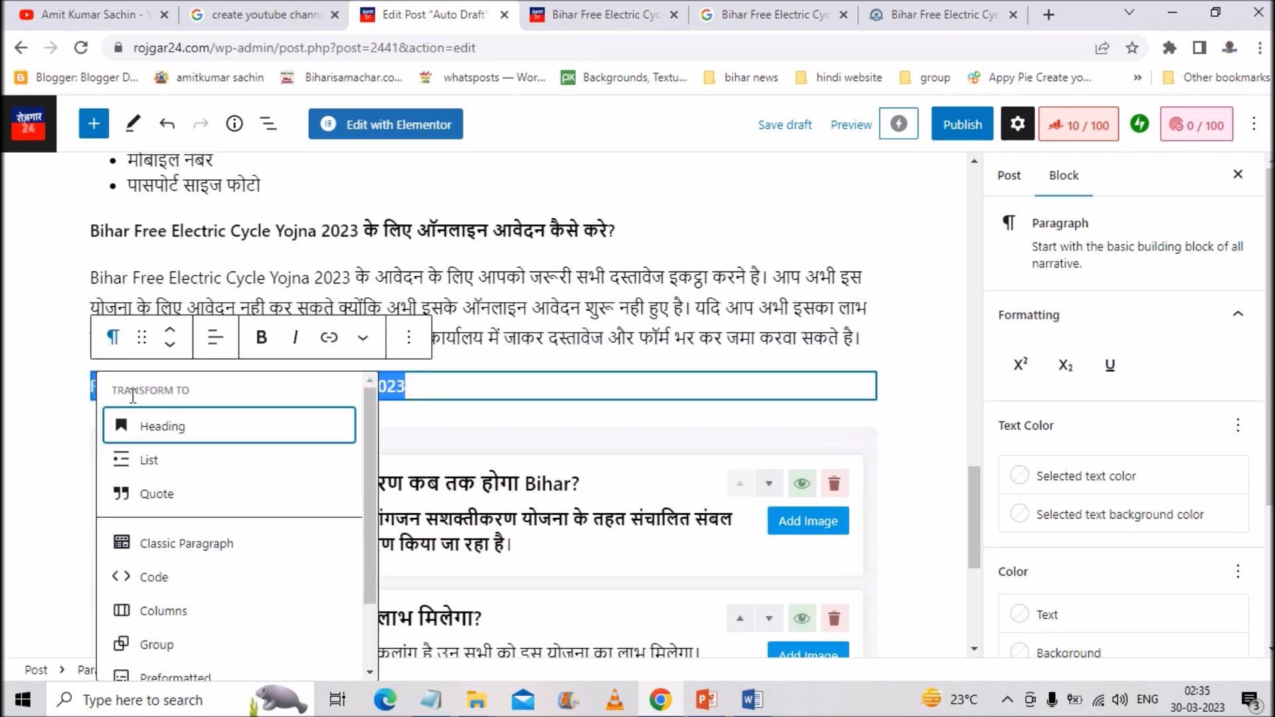
left_click(169, 424)
left_click(215, 340)
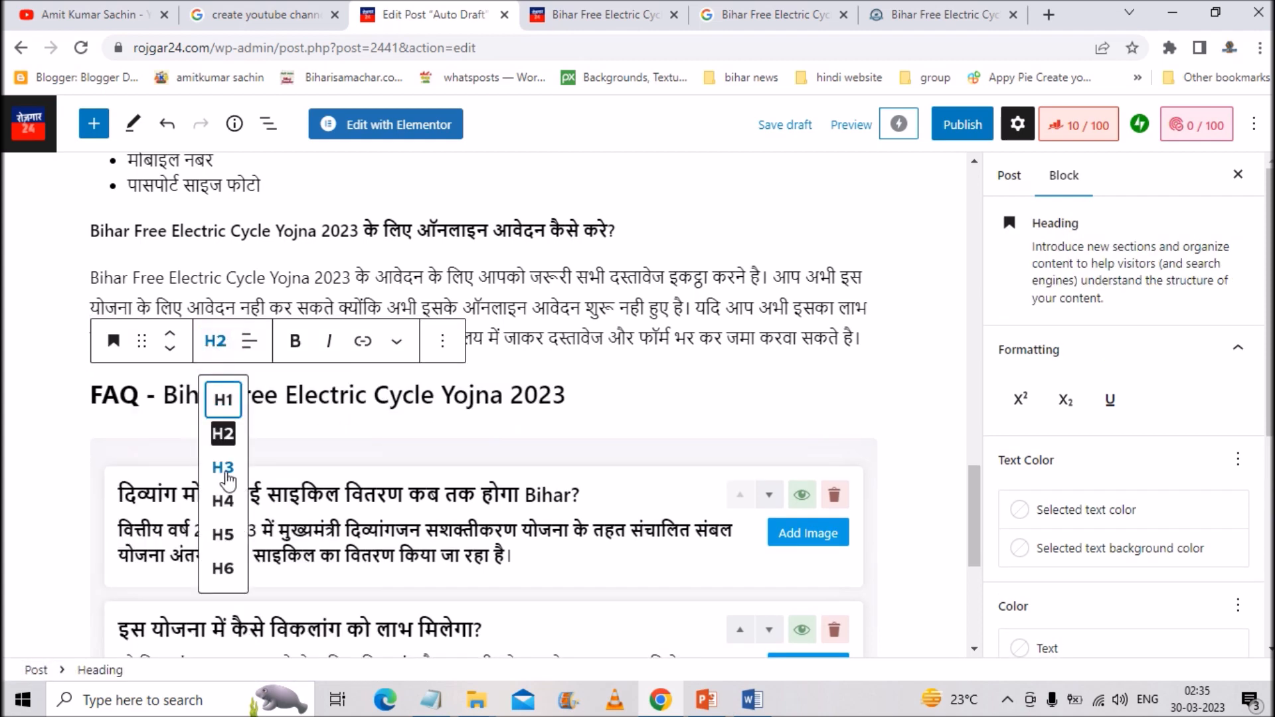
left_click(221, 465)
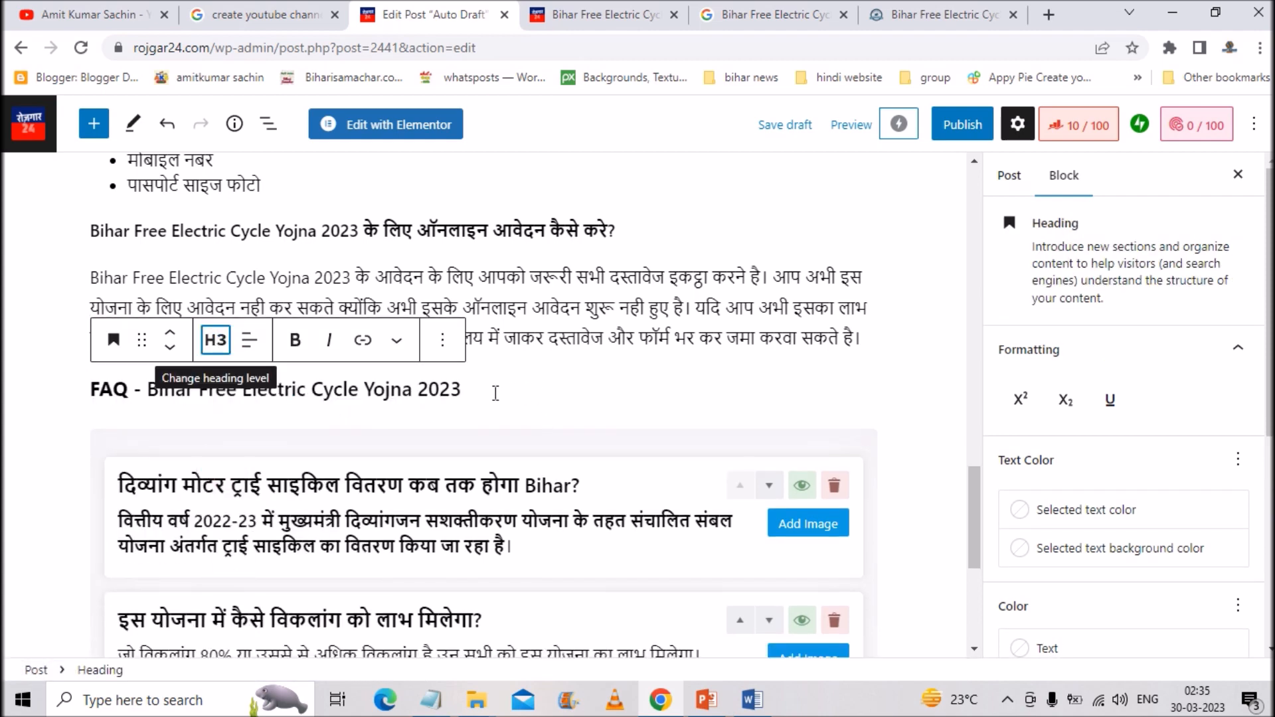
Step: Set the Rank Math FAQ block's list style to Numbered and preview the post in a new tab
scroll(496, 393, "down", 2)
left_click(589, 392)
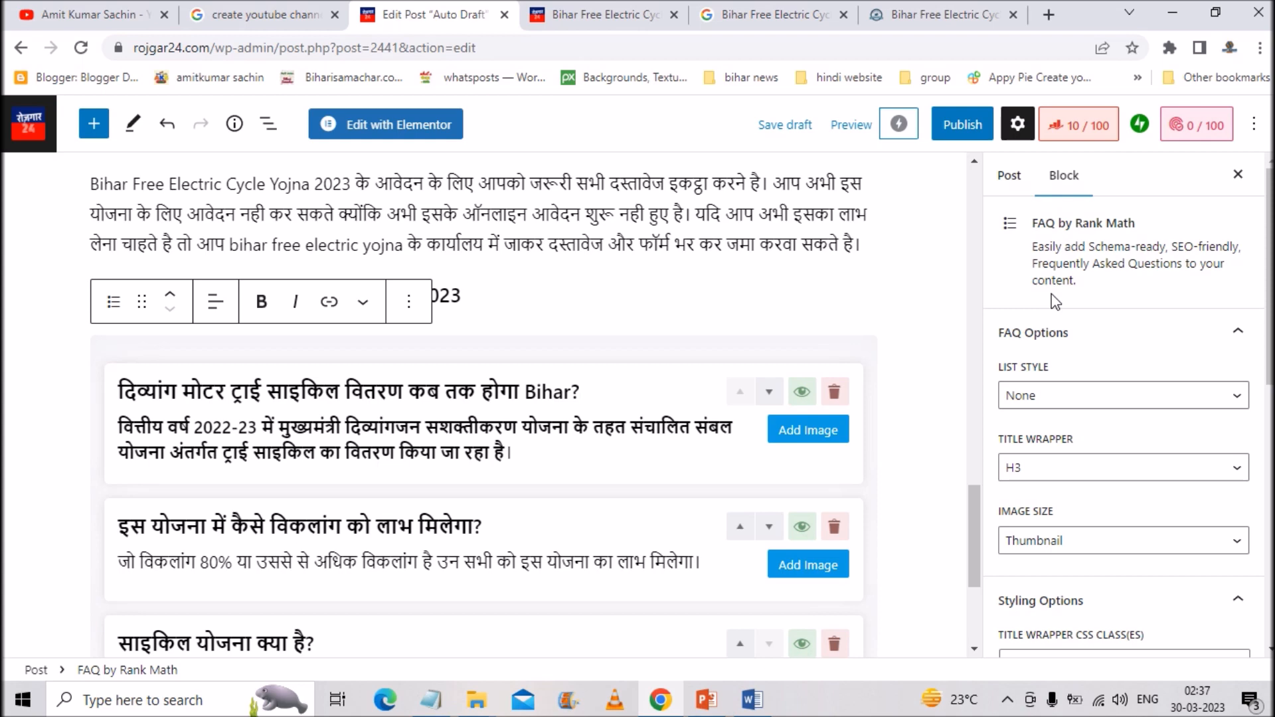
scroll(1041, 362, "down", 1)
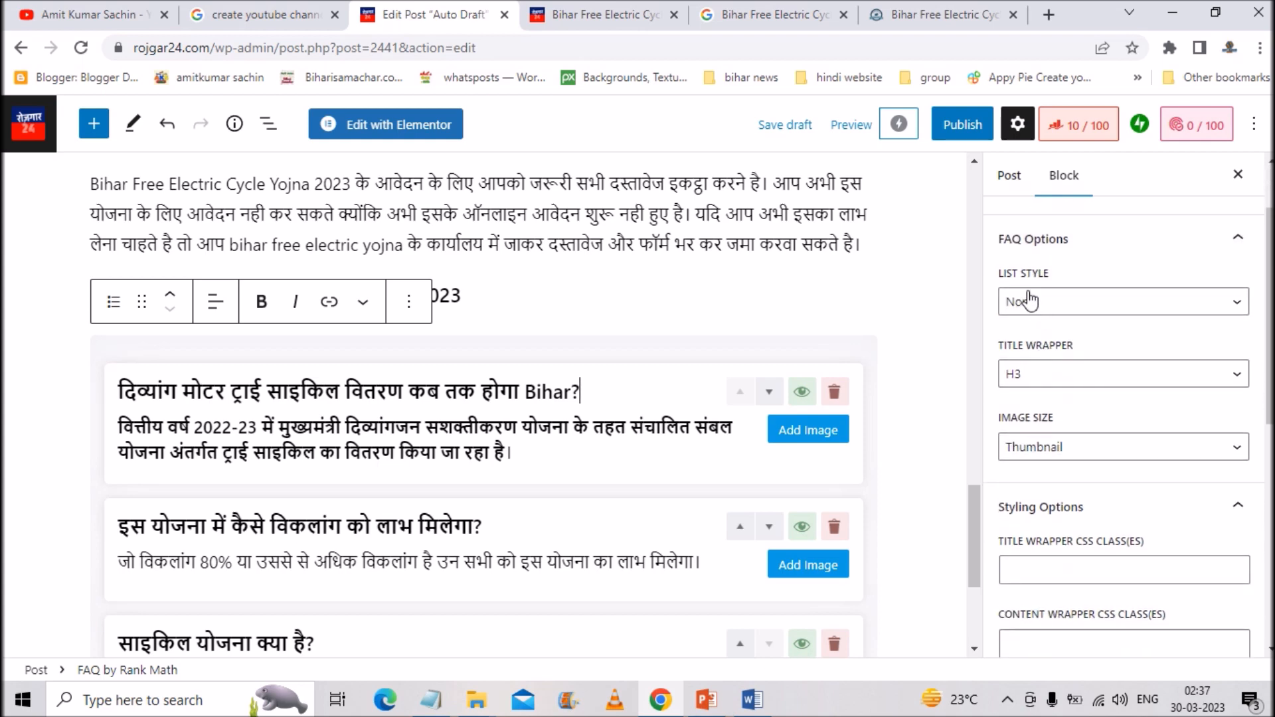
left_click(1033, 306)
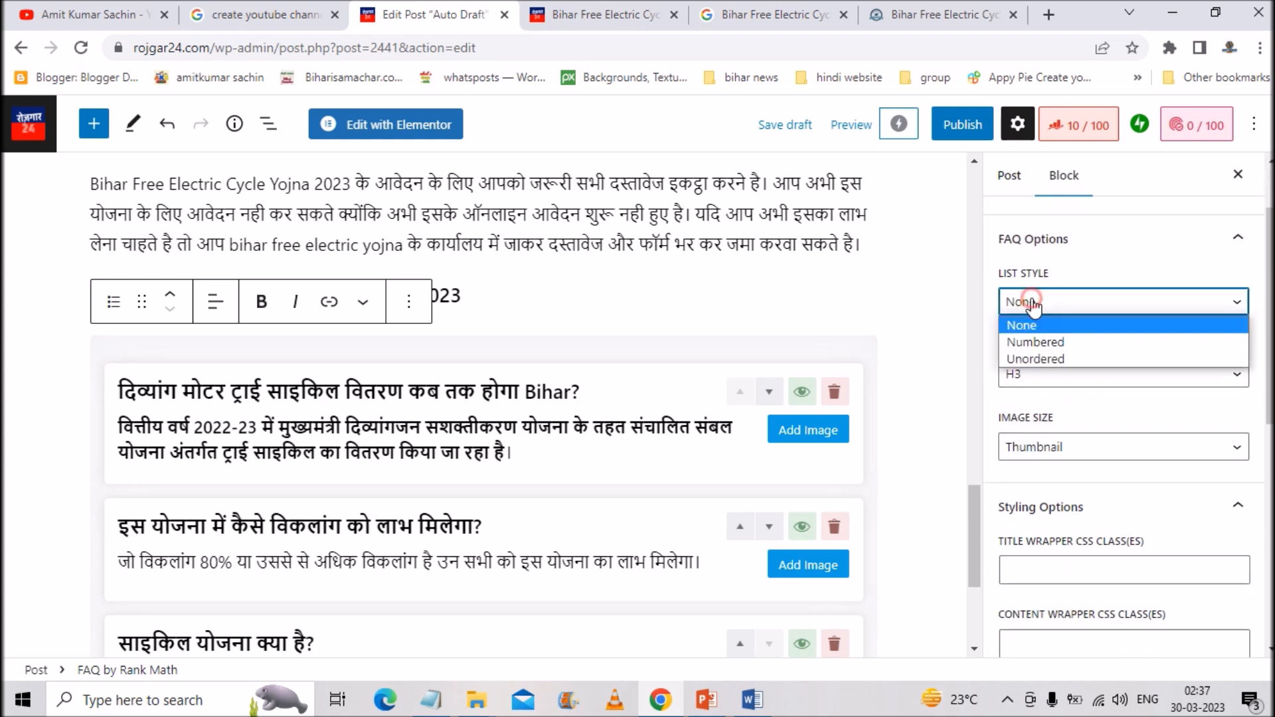
left_click(1040, 341)
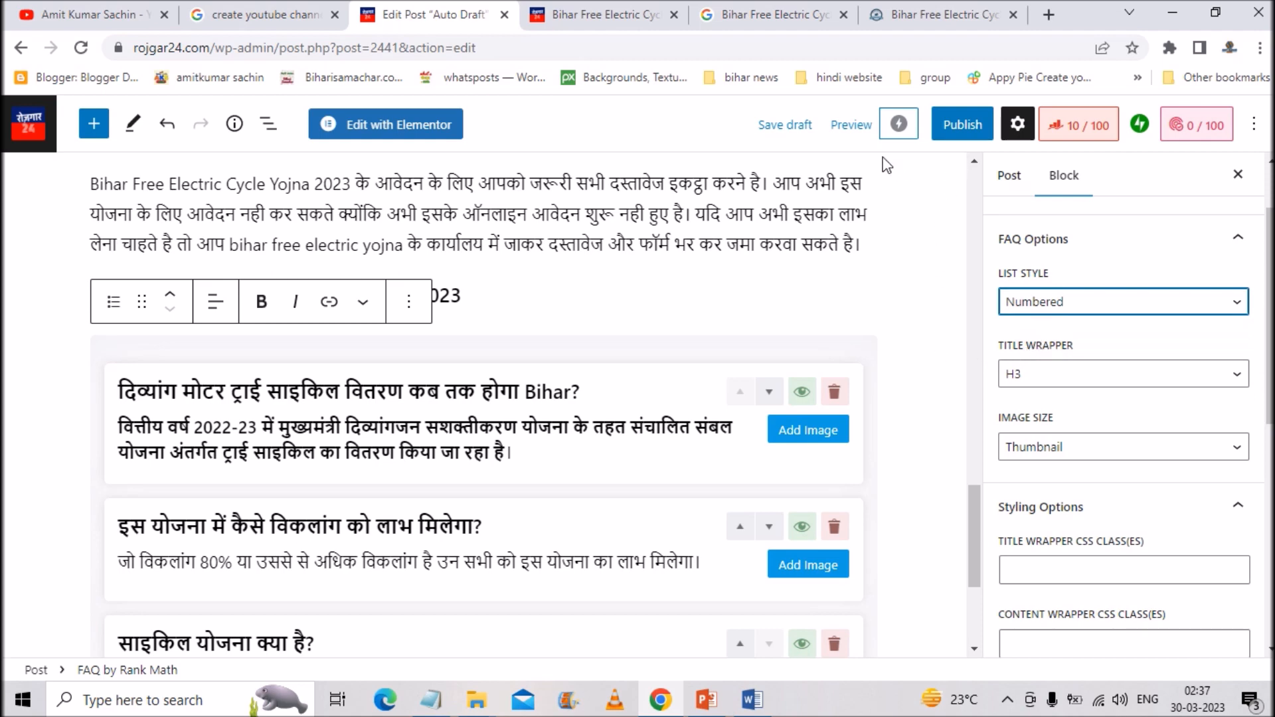
left_click(842, 132)
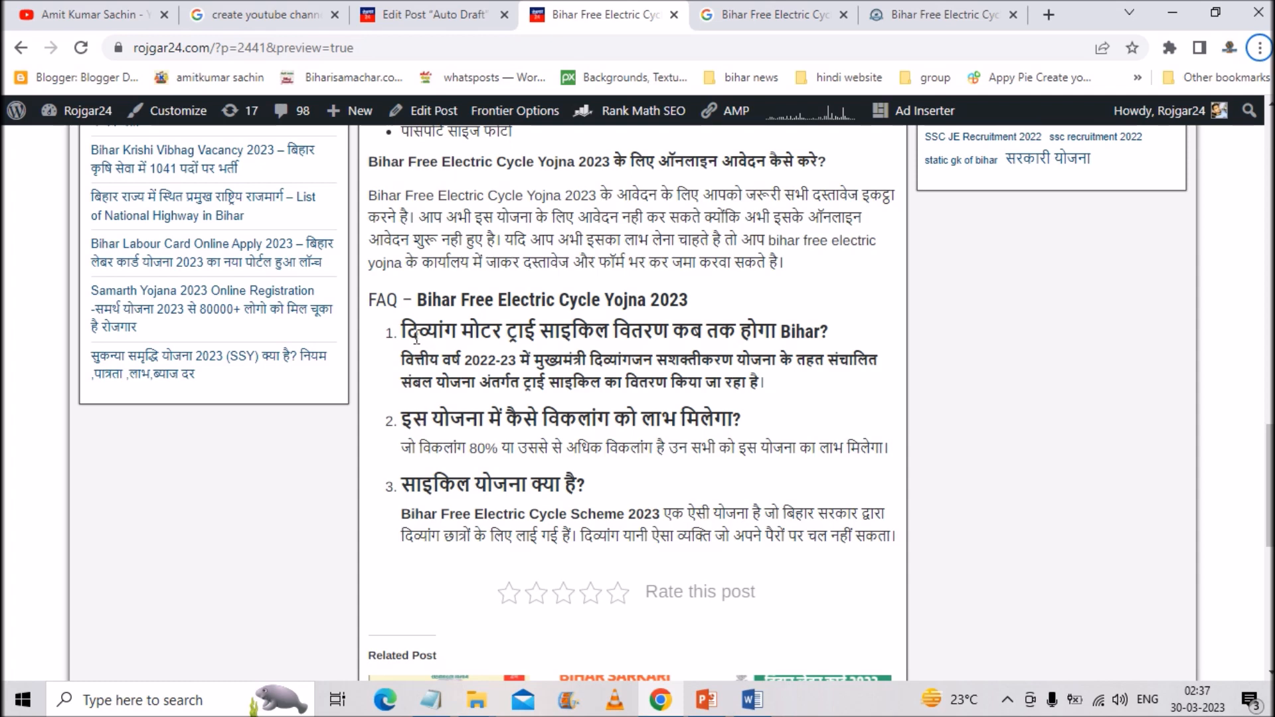
Step: Back in the post editor, choose H3 as the FAQ title wrapper and Thumbnail as the image size, and review the block's remaining styling options
left_click(432, 15)
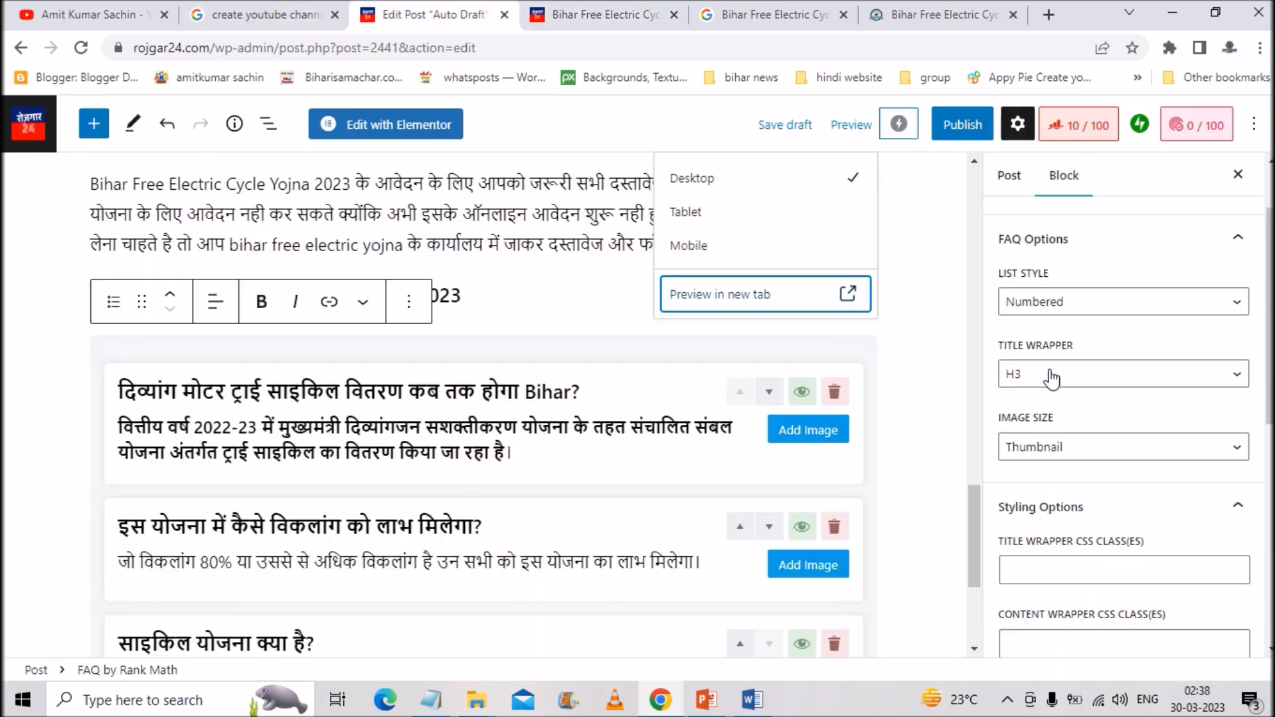
left_click(1052, 376)
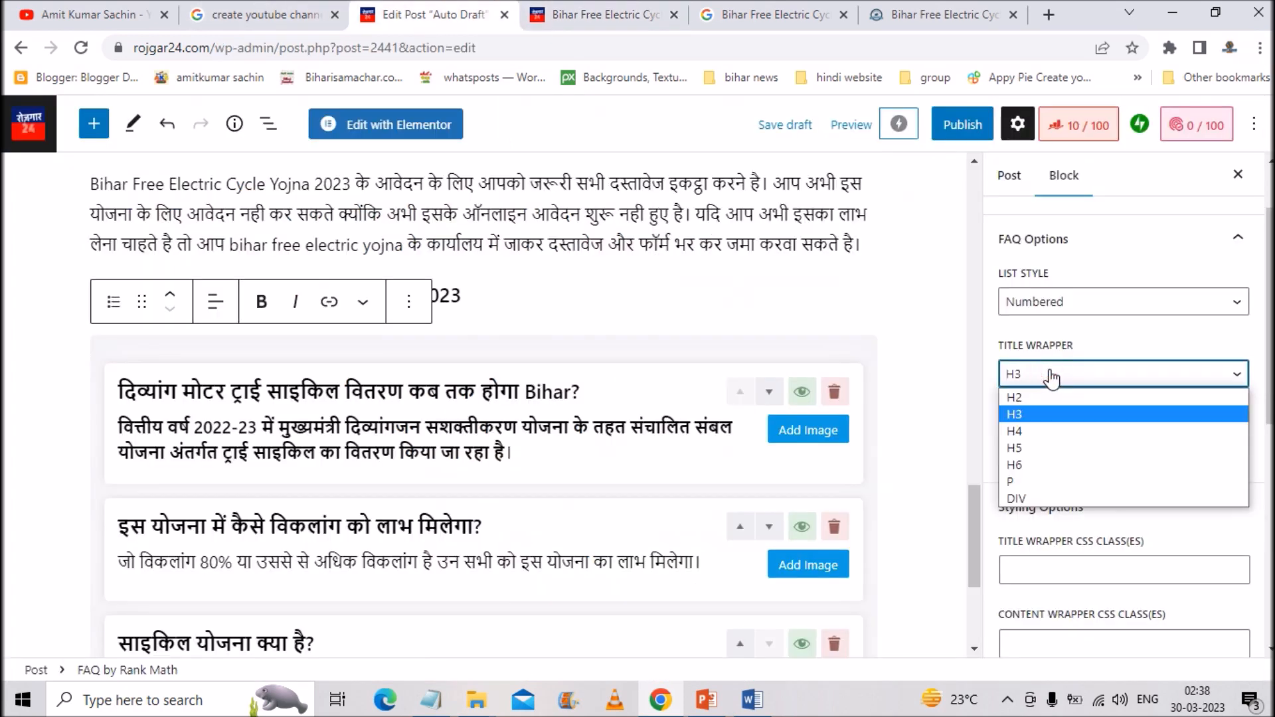
left_click(1040, 415)
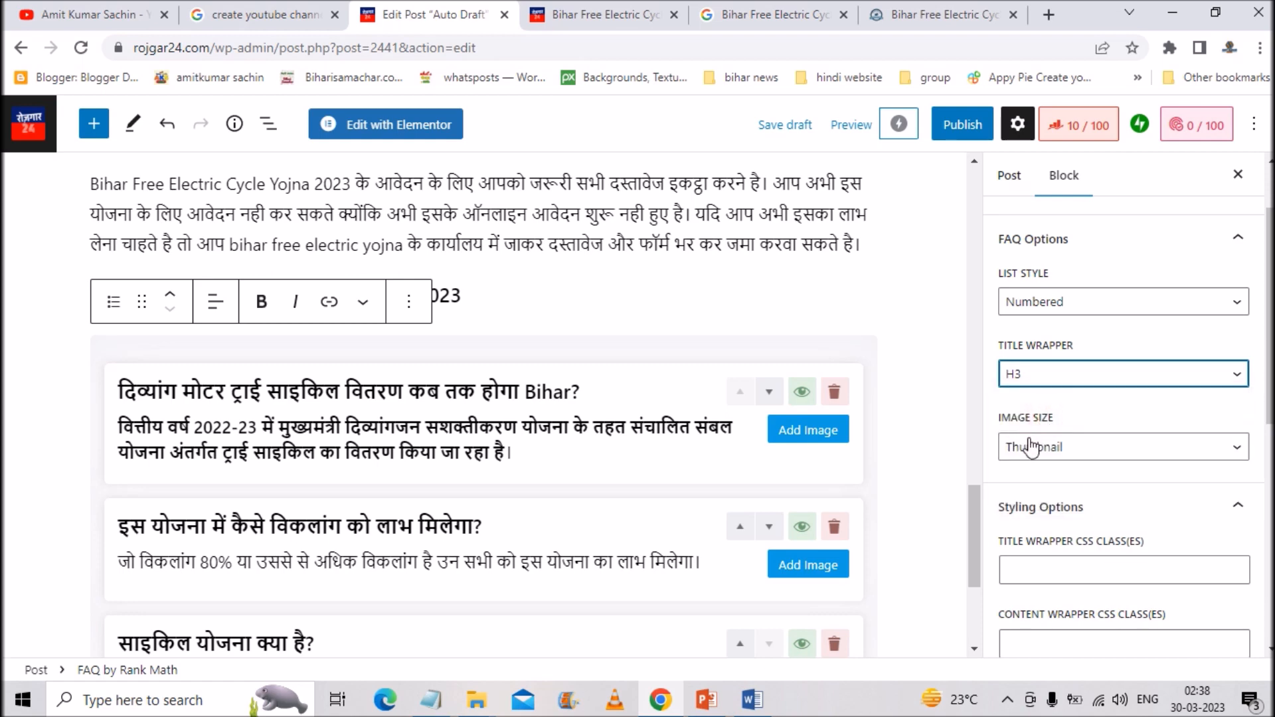
scroll(1036, 435, "down", 1)
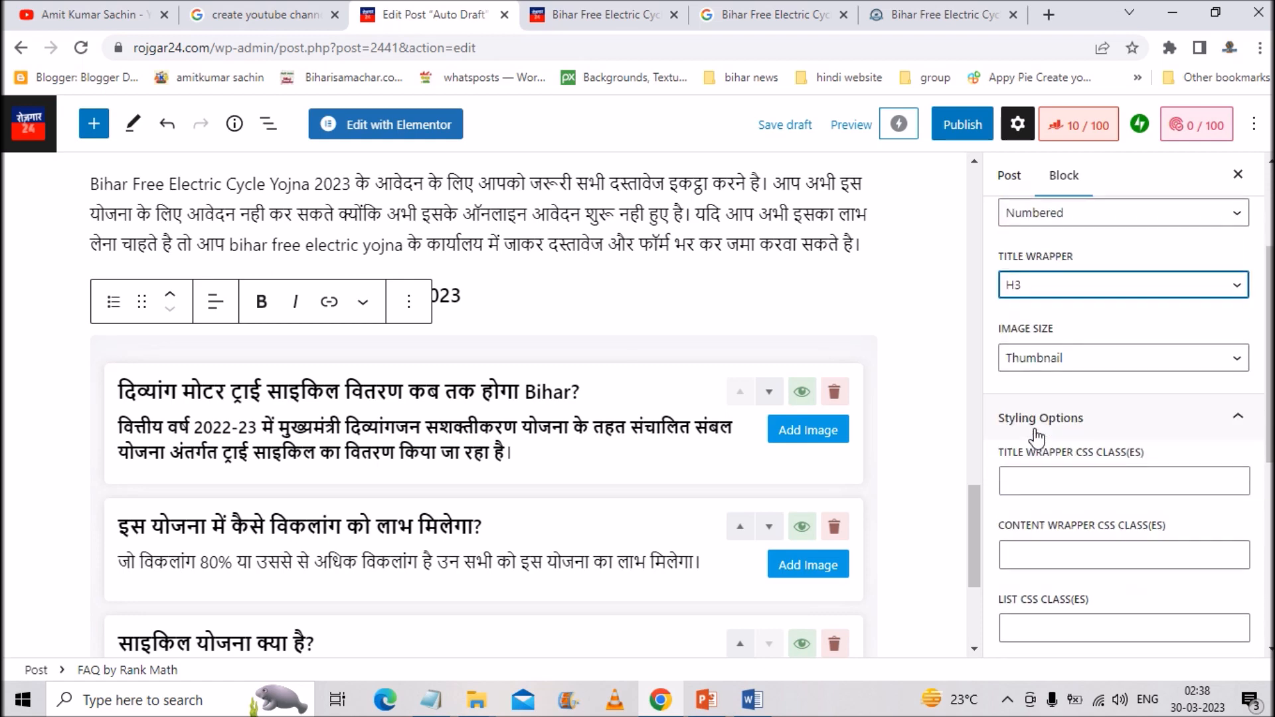
left_click(1049, 355)
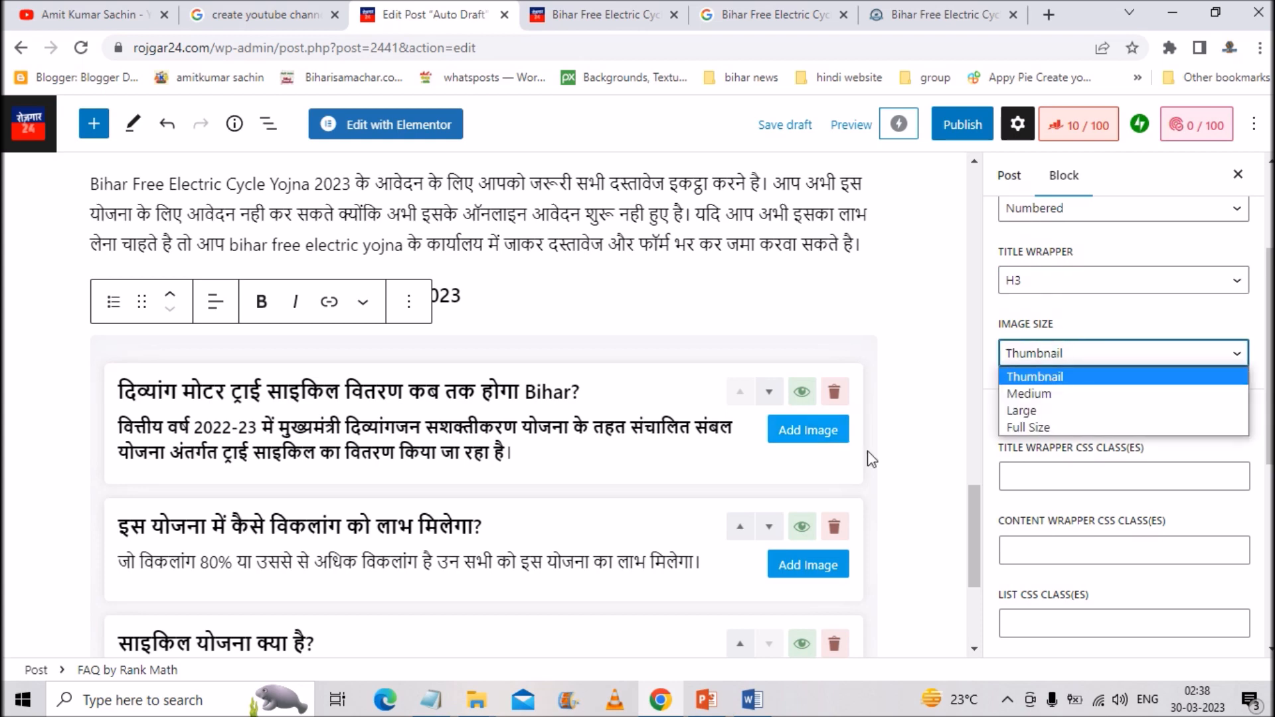
left_click(1040, 378)
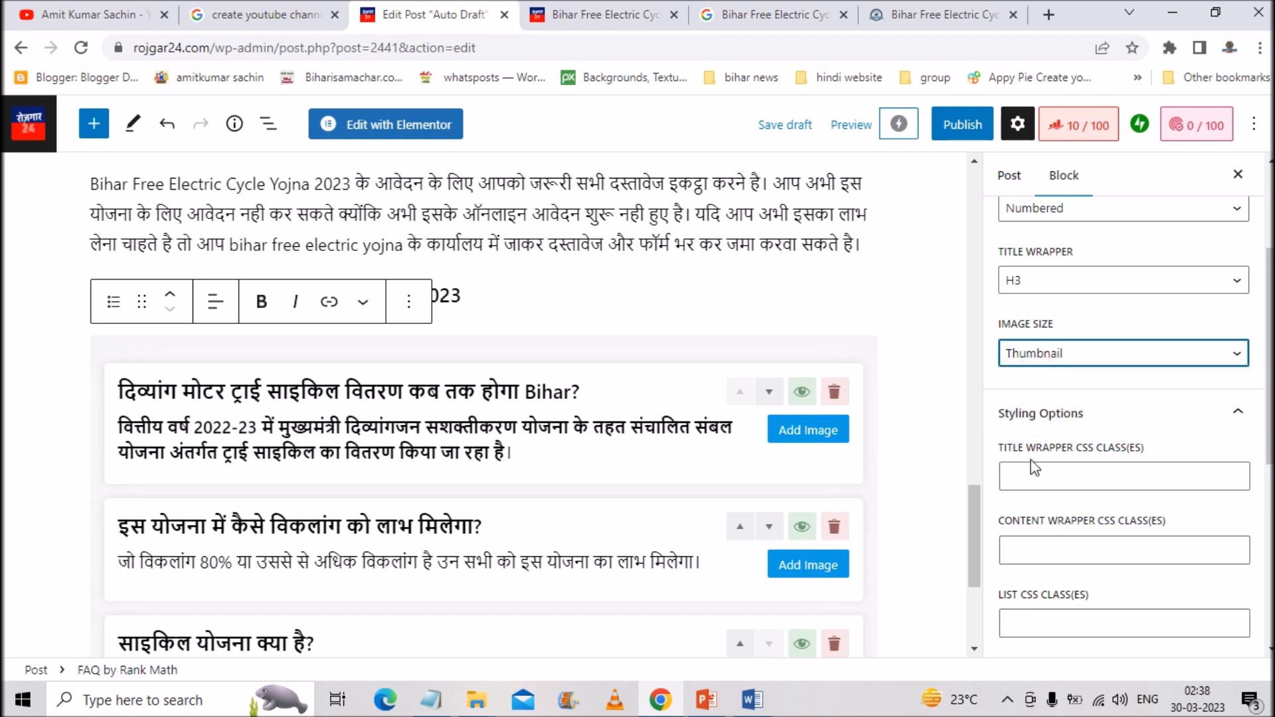
scroll(1036, 332, "down", 2)
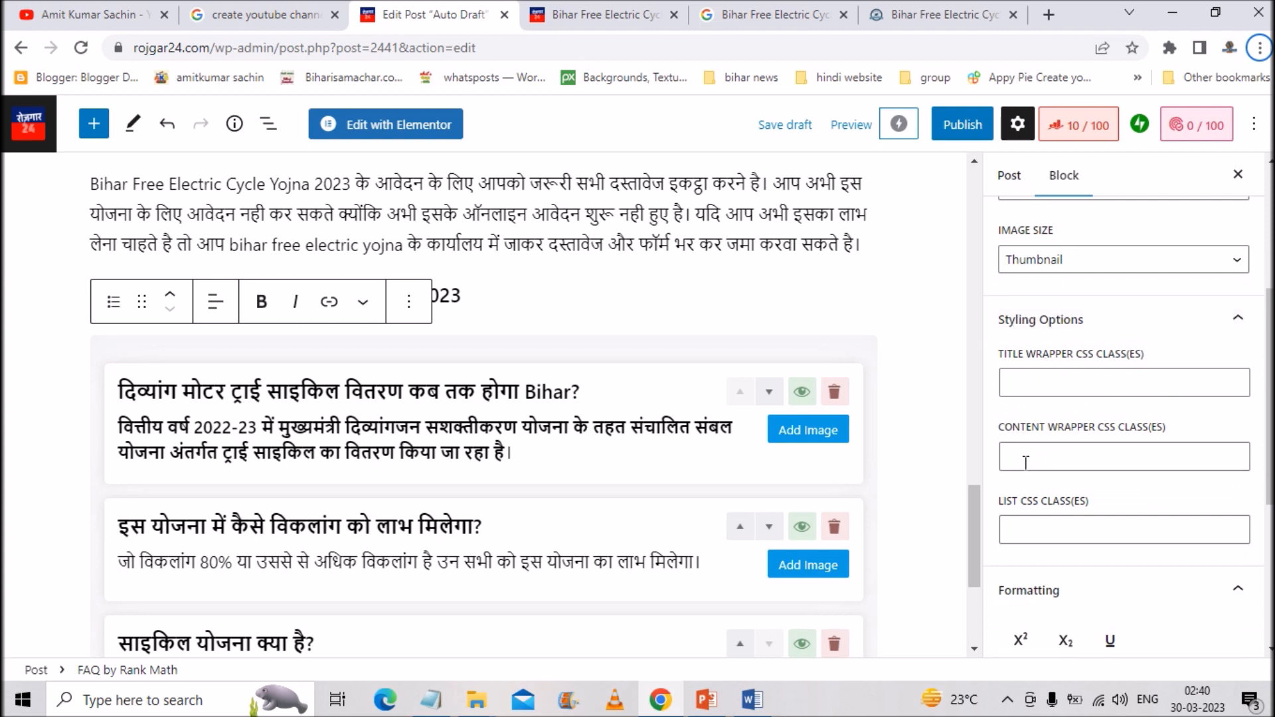
left_click(1077, 378)
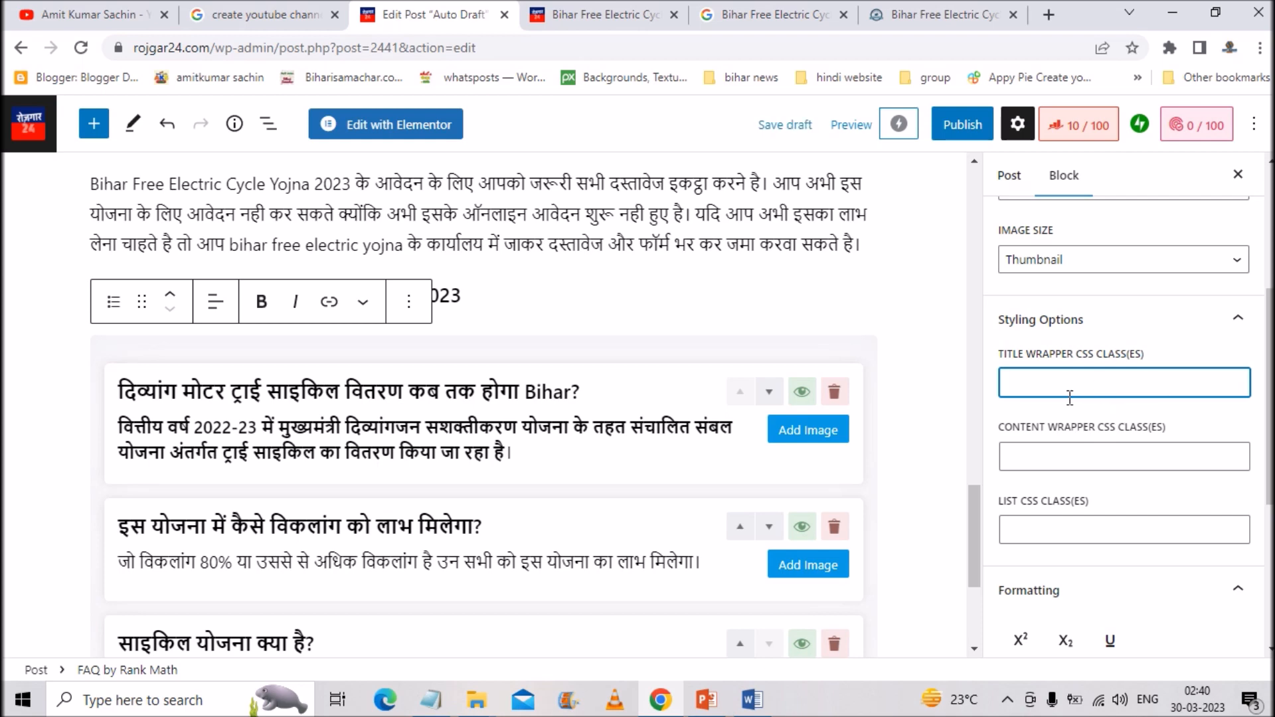
scroll(1129, 465, "down", 3)
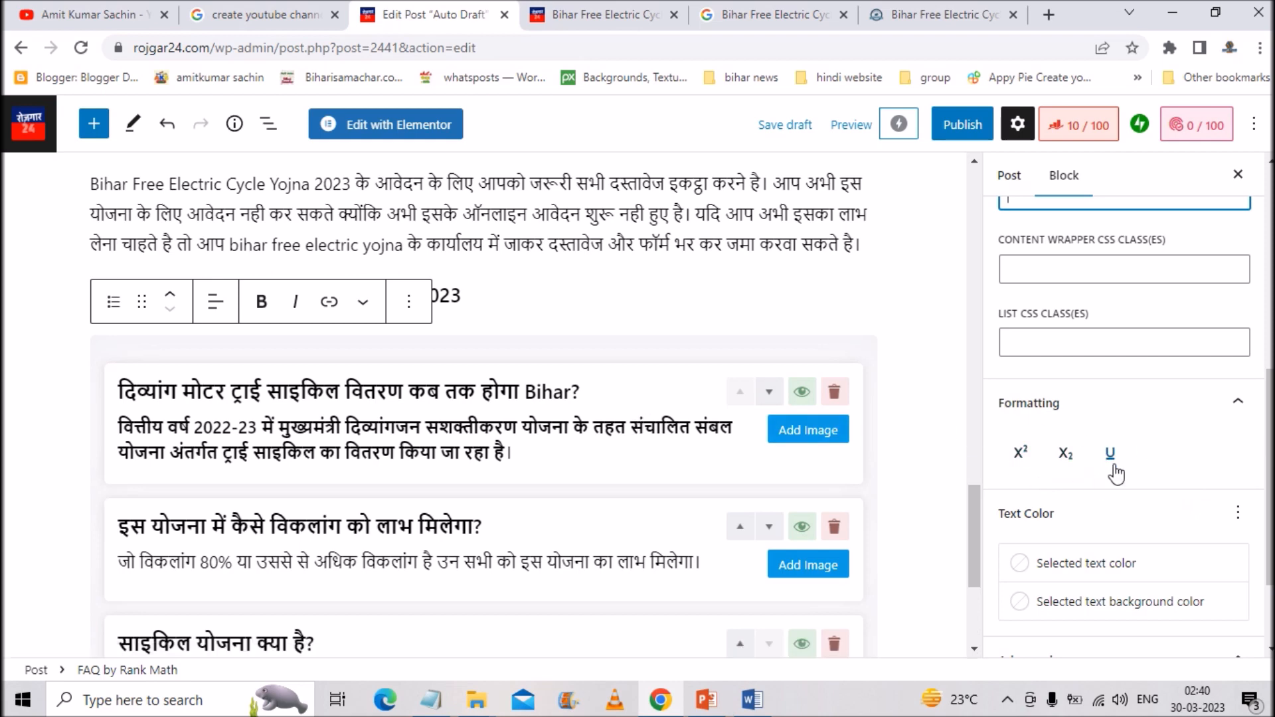
scroll(1116, 468, "down", 3)
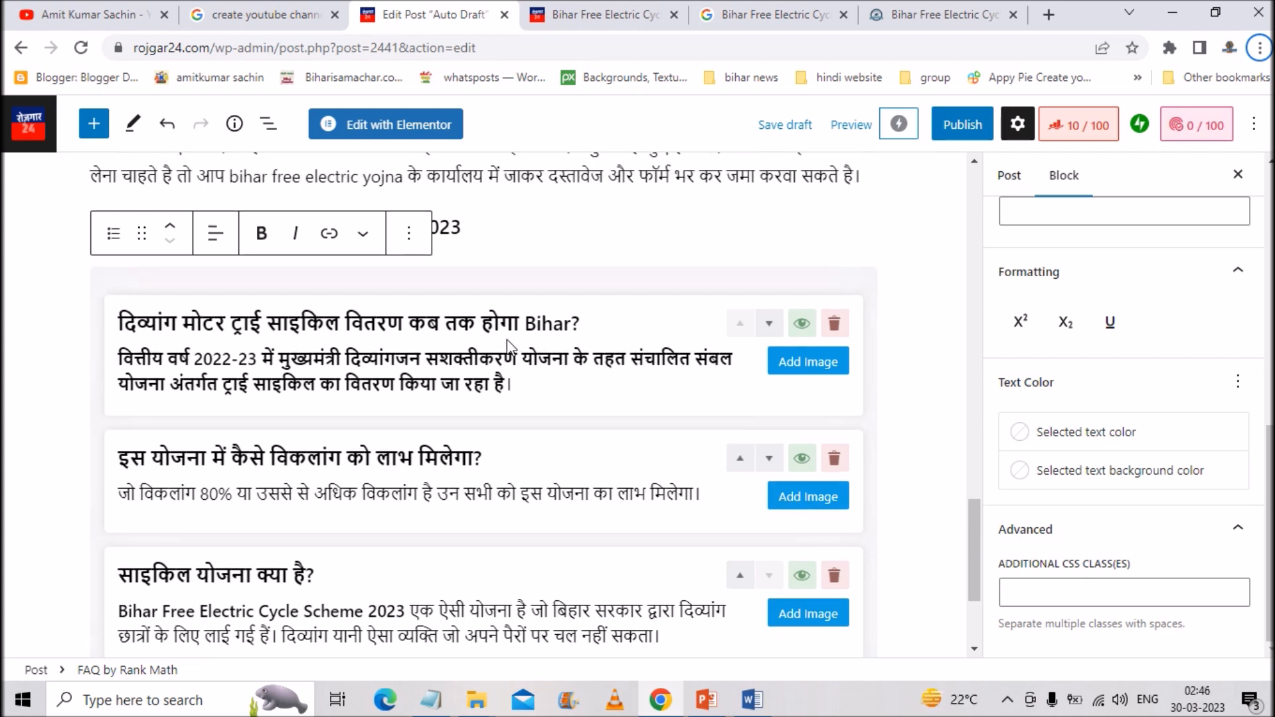
Step: Apply the yellow Mark format to all three question titles in the FAQ block
left_click_drag(580, 323, 118, 322)
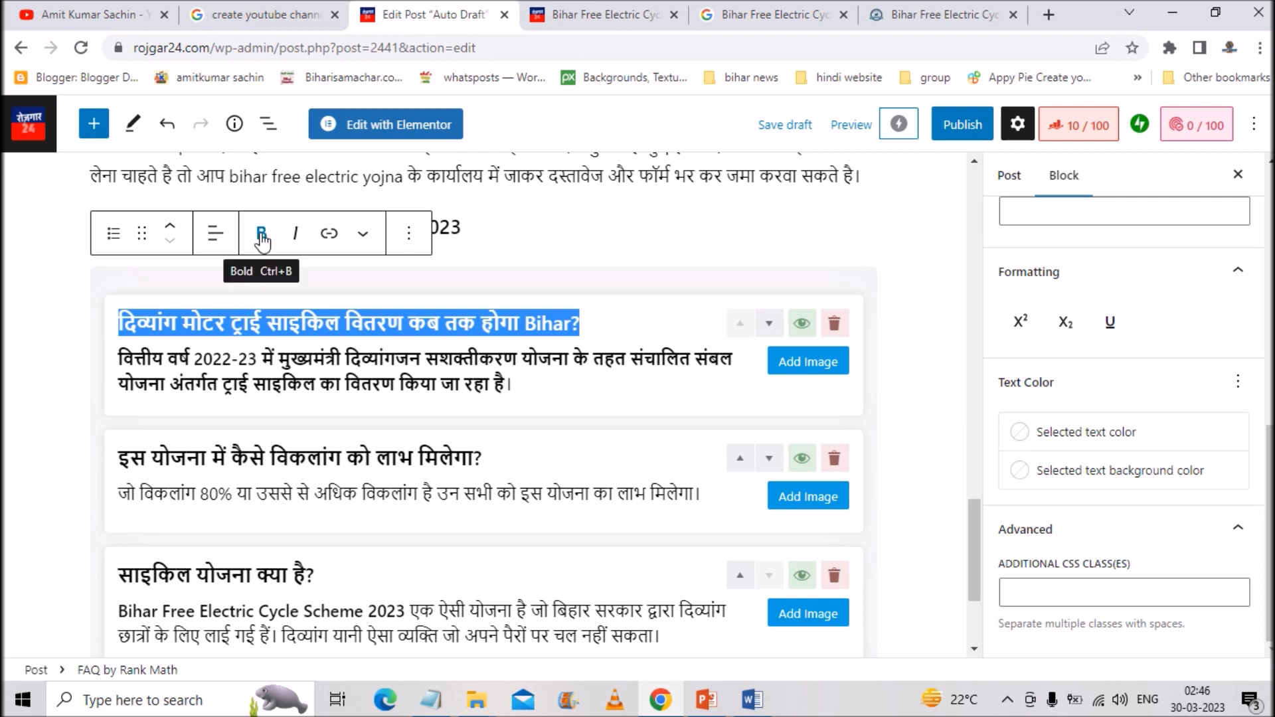
left_click(294, 234)
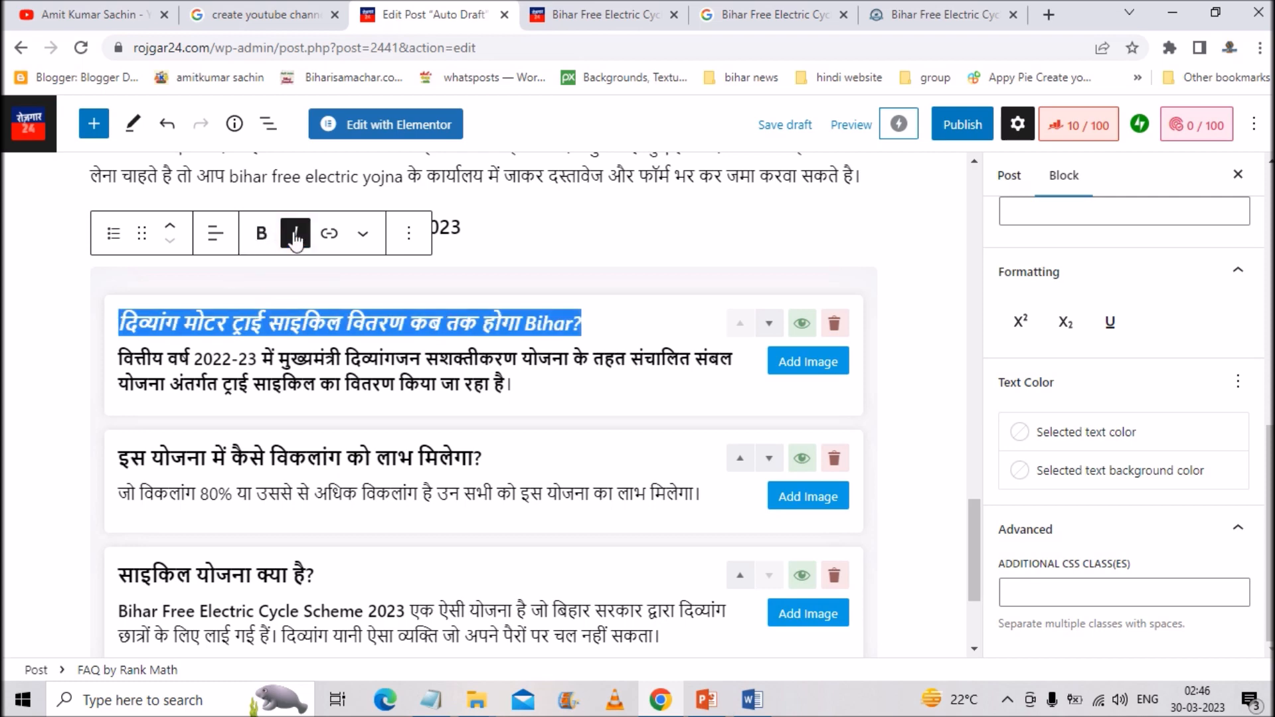
left_click(285, 241)
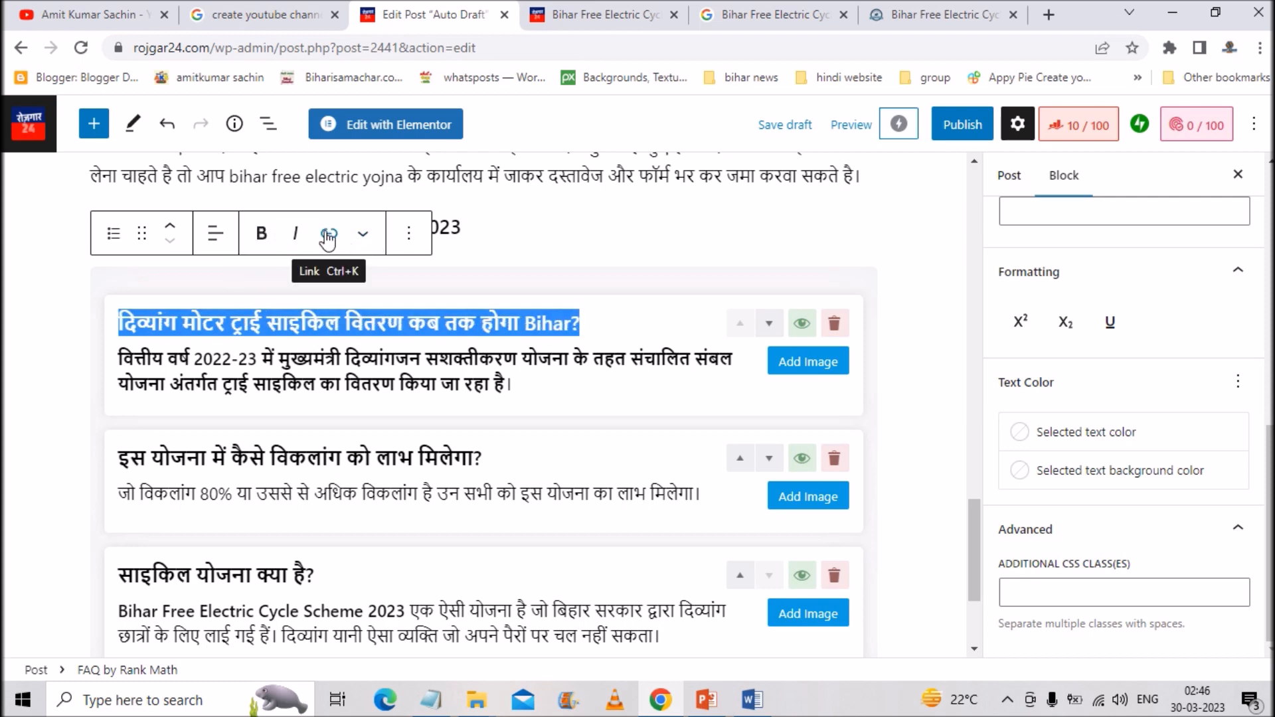
left_click(364, 238)
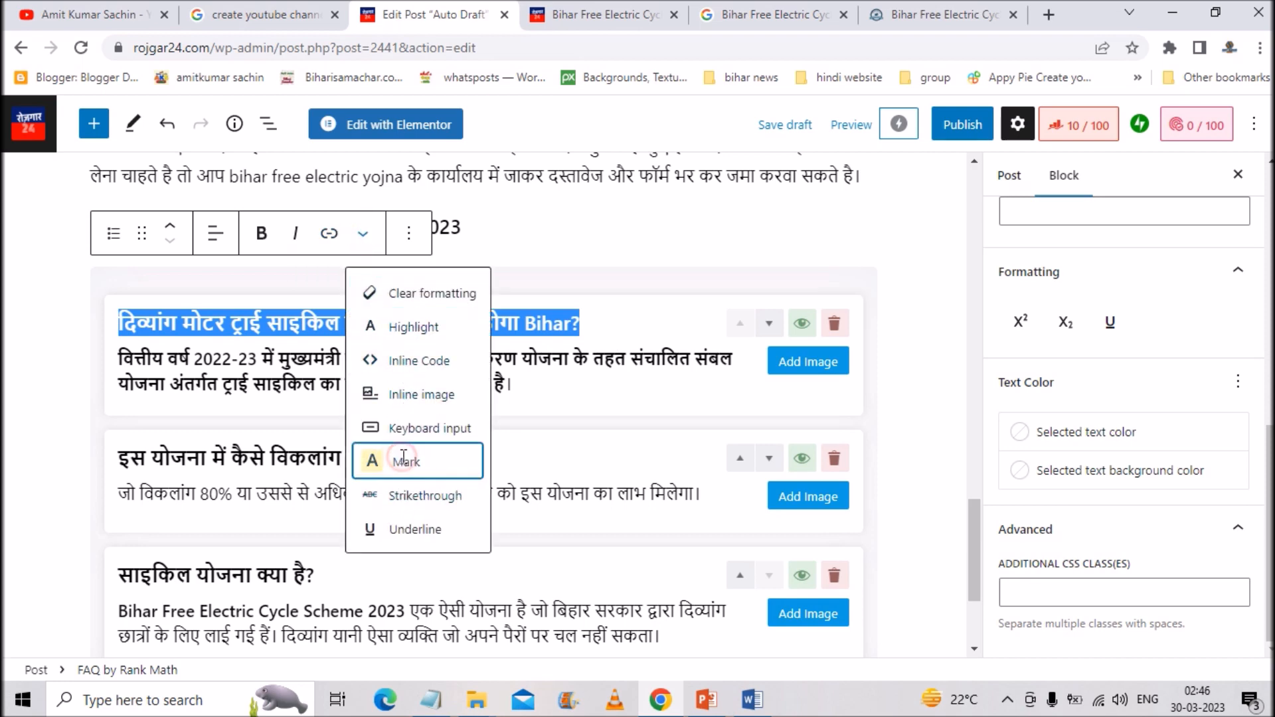
left_click(404, 463)
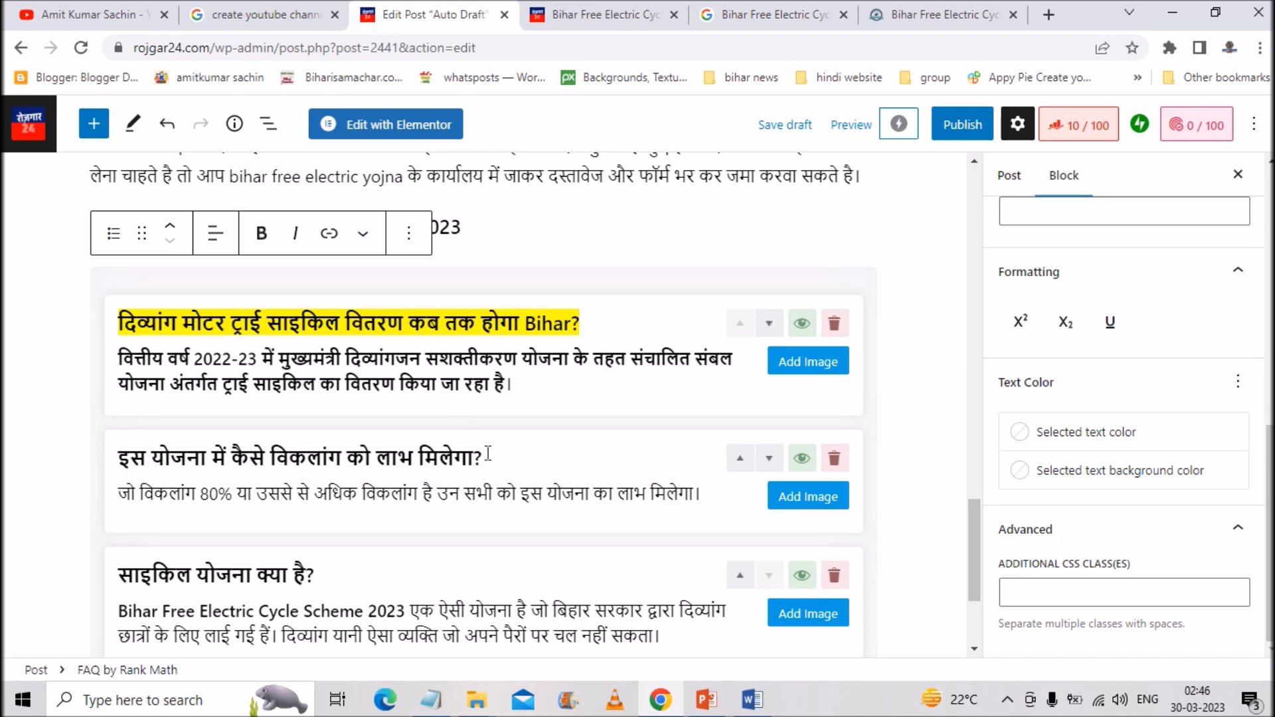
left_click_drag(490, 457, 117, 459)
left_click(364, 238)
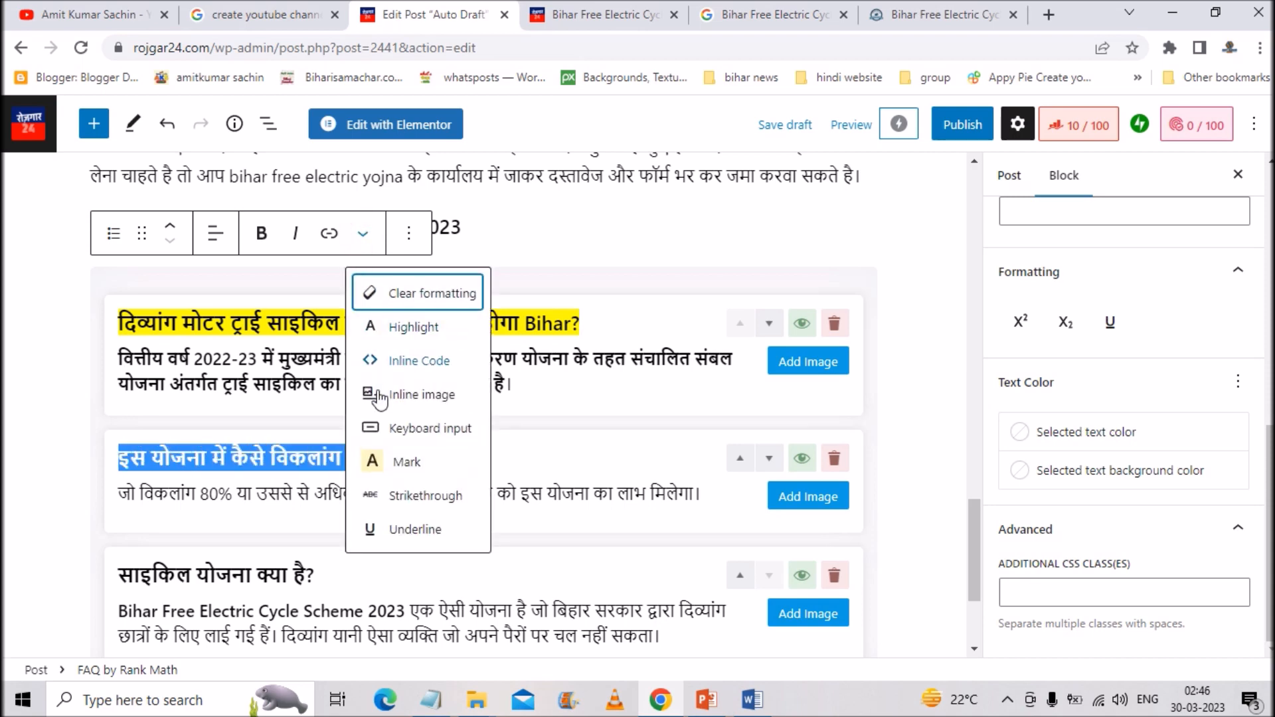
left_click(373, 463)
scroll(597, 306, "down", 3)
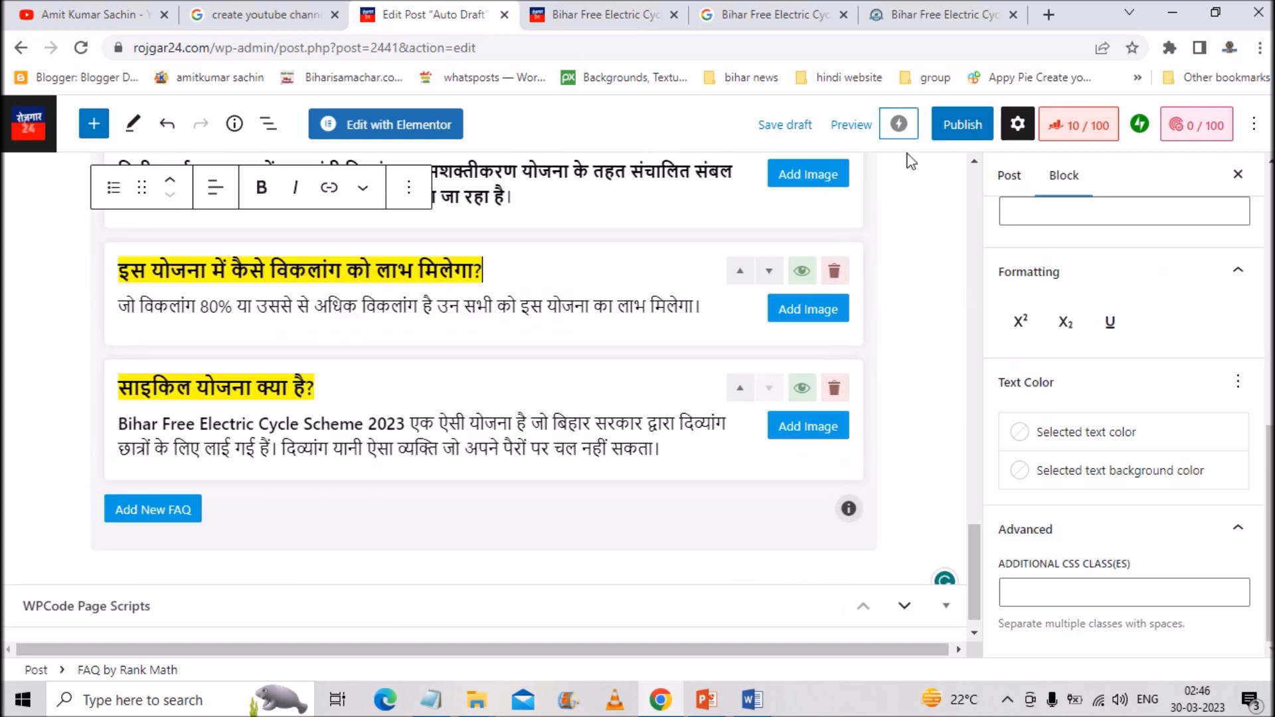
Step: Save the post as a draft and publish it with public visibility, immediately
left_click(785, 126)
scroll(612, 372, "down", 1)
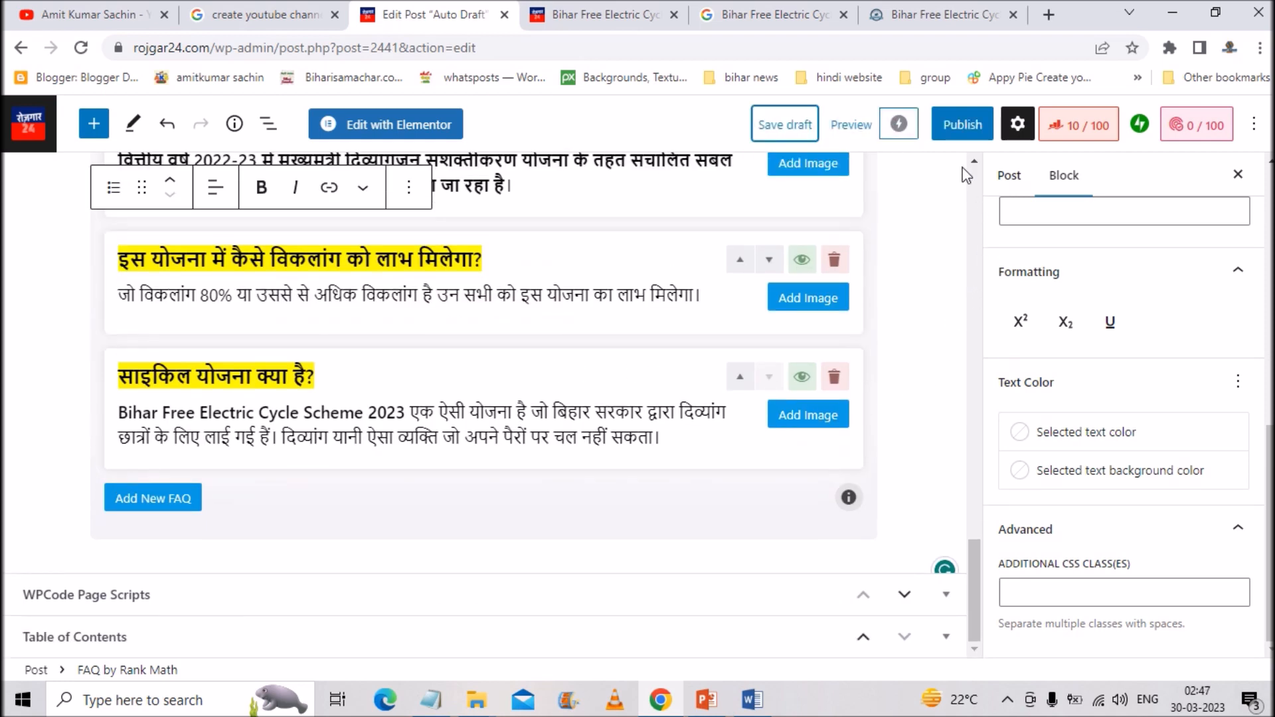
left_click(962, 124)
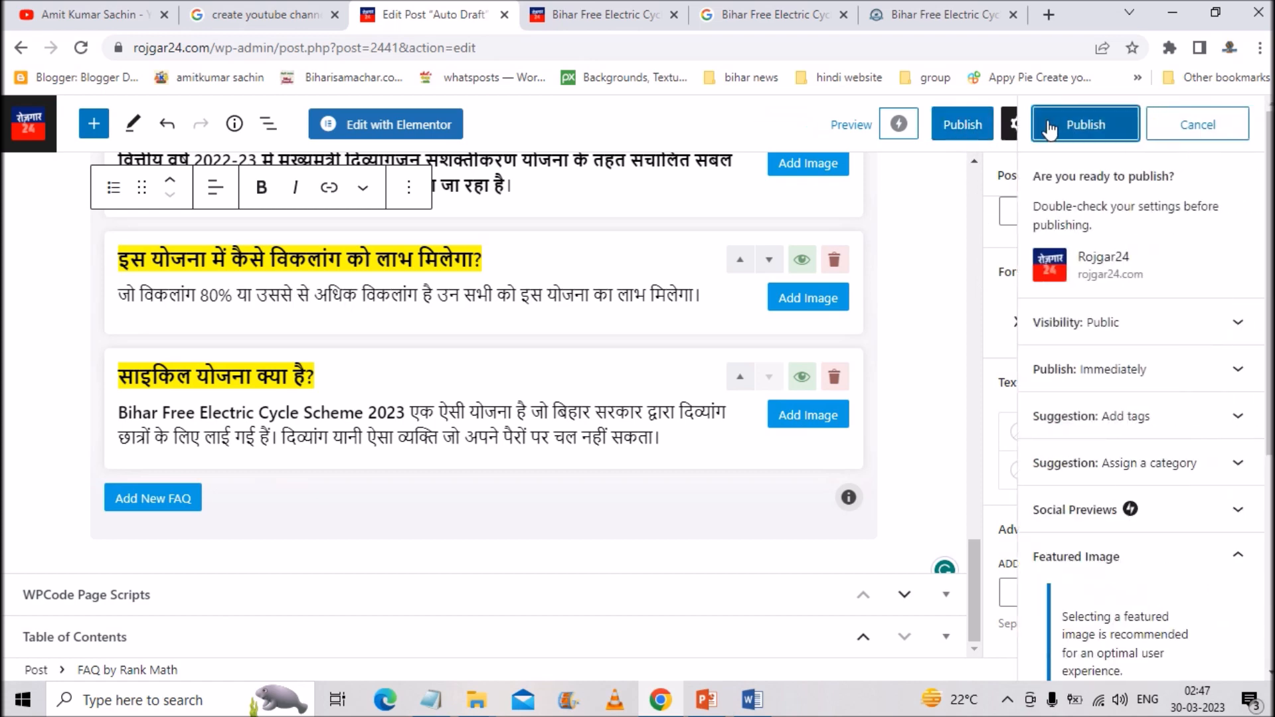
left_click(1066, 126)
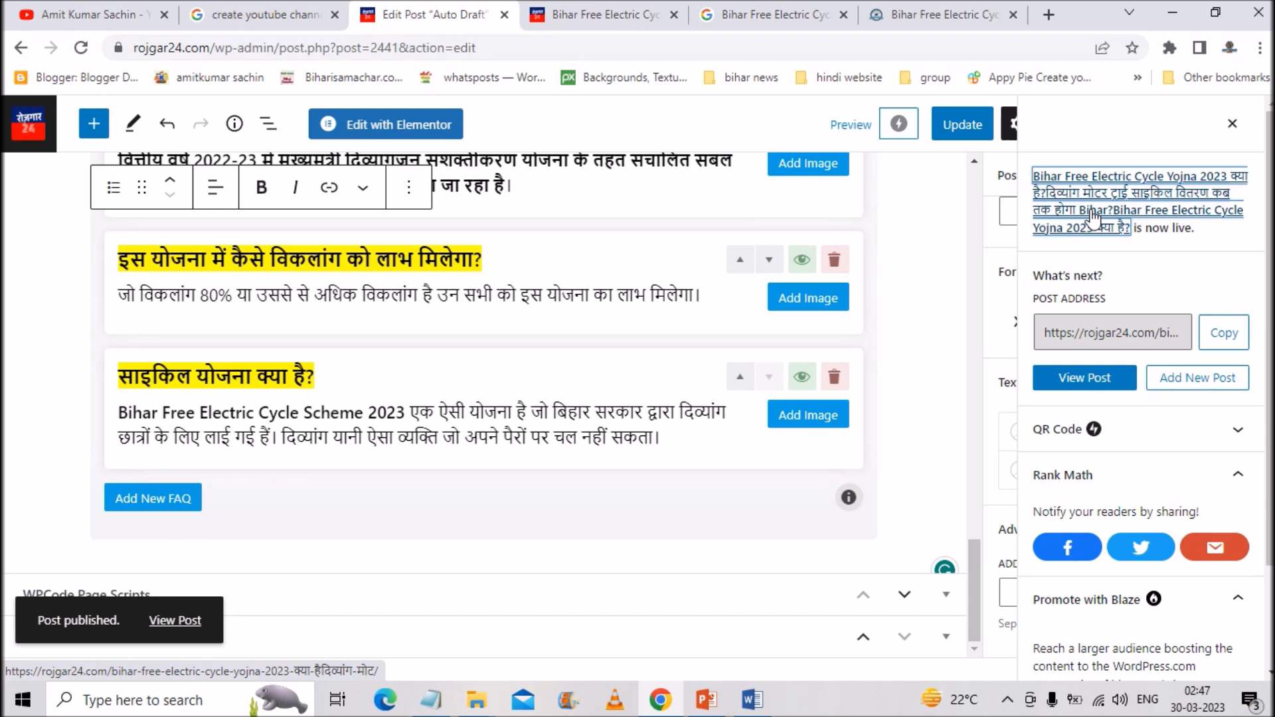
Step: Search for "google rich results" in a new browser tab and open Google's Rich Results Test
left_click(1048, 14)
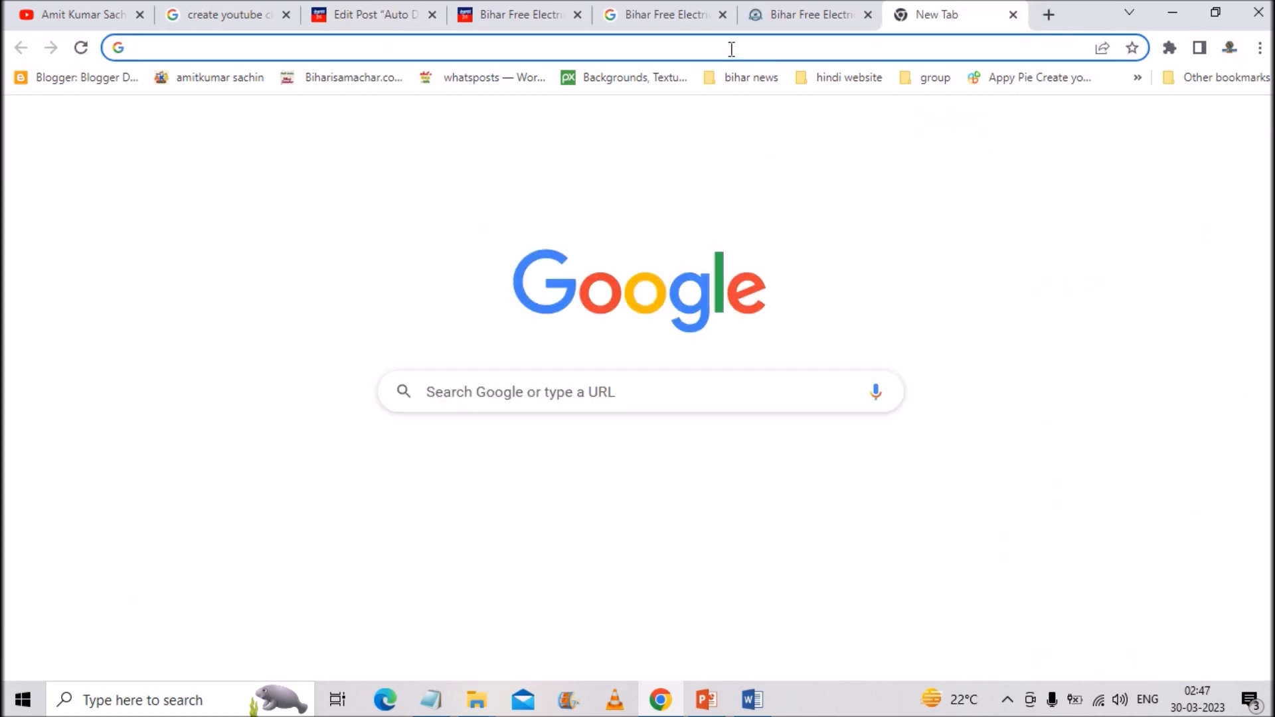
type("google ri")
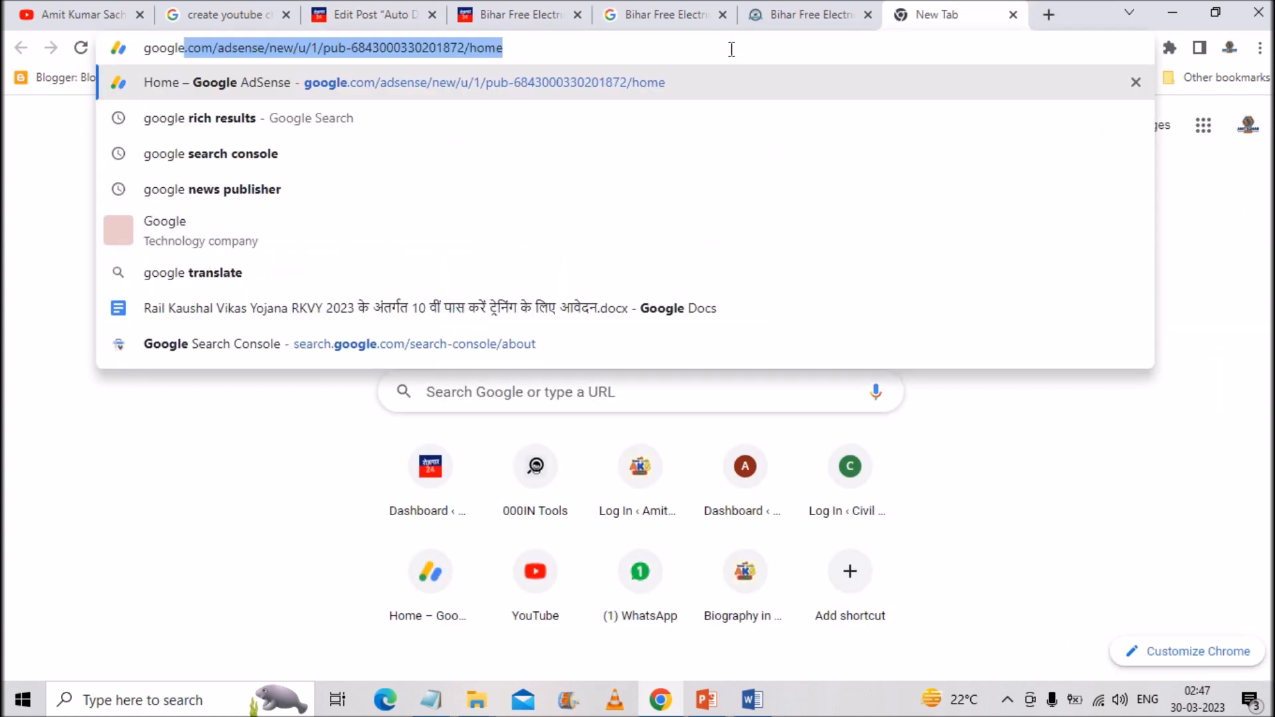
type("ch results")
key("Return")
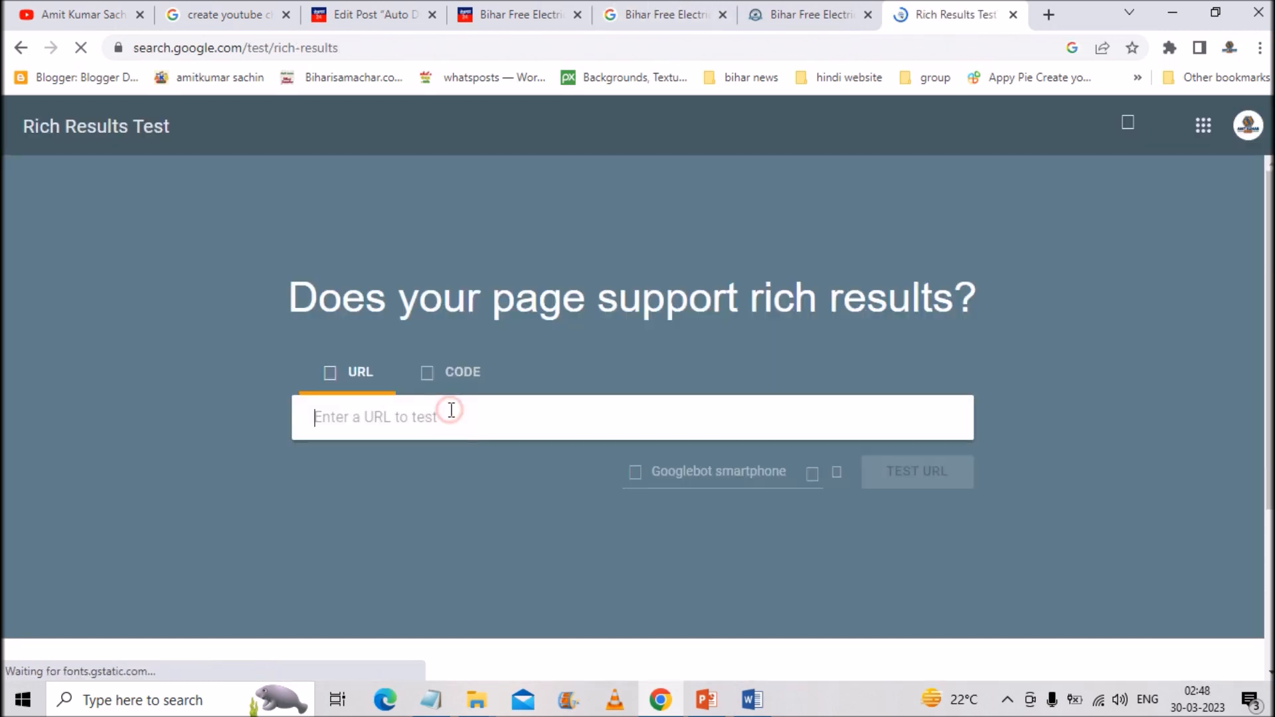
Step: Copy the published post's address from the editor and enter it as the URL to check in the Rich Results Test
left_click(800, 14)
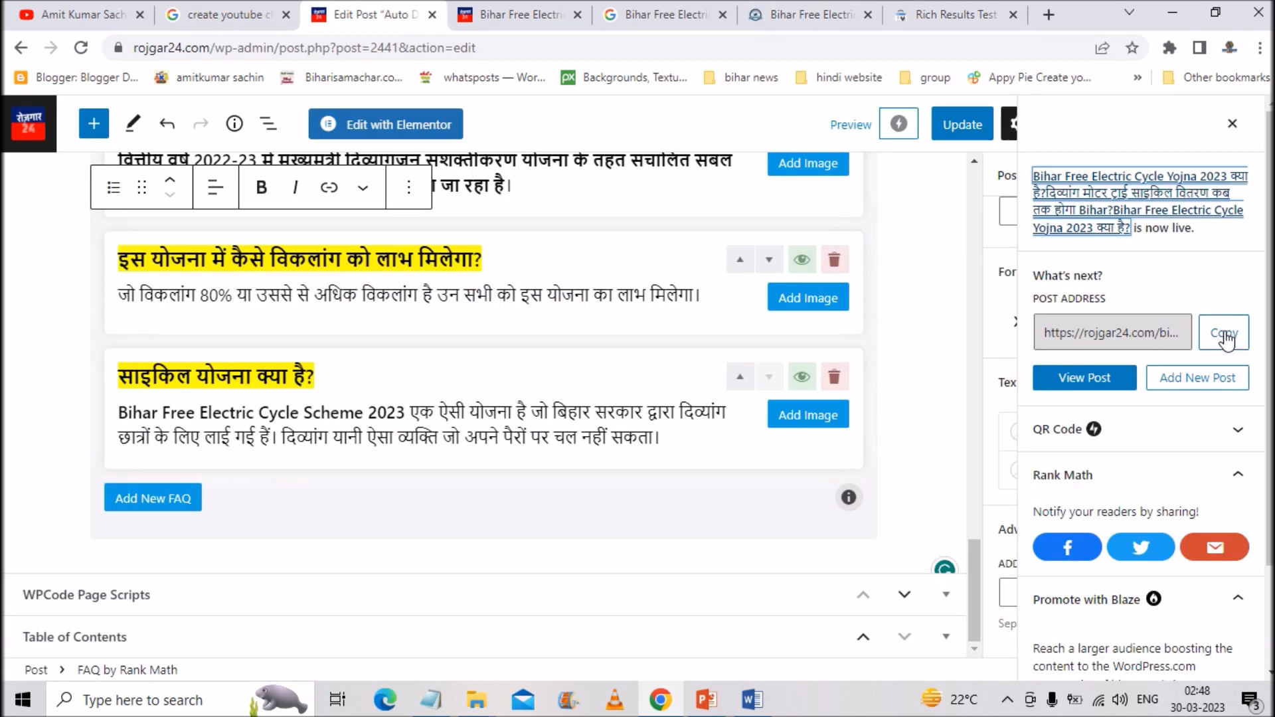
left_click(1225, 336)
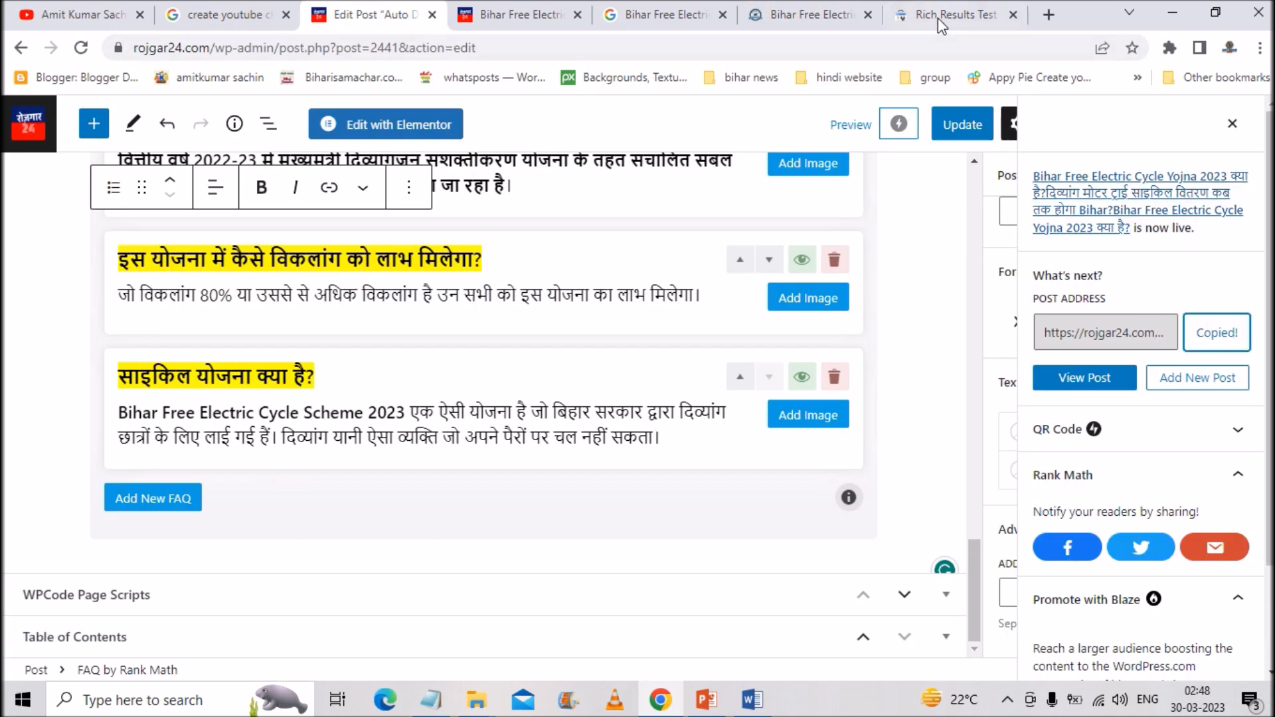
left_click(943, 14)
key("ctrl+v")
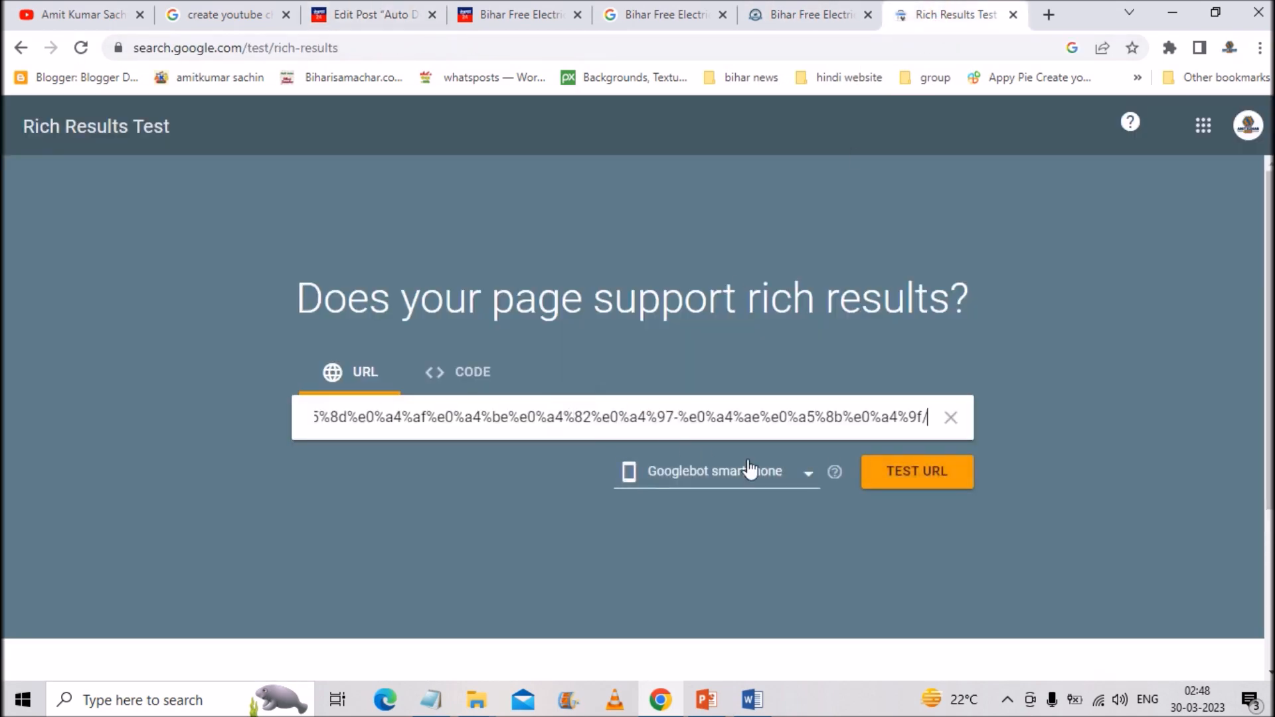
Step: Run the Rich Results Test on the entered URL and review the detected structured data, including the FAQ entry
left_click(899, 473)
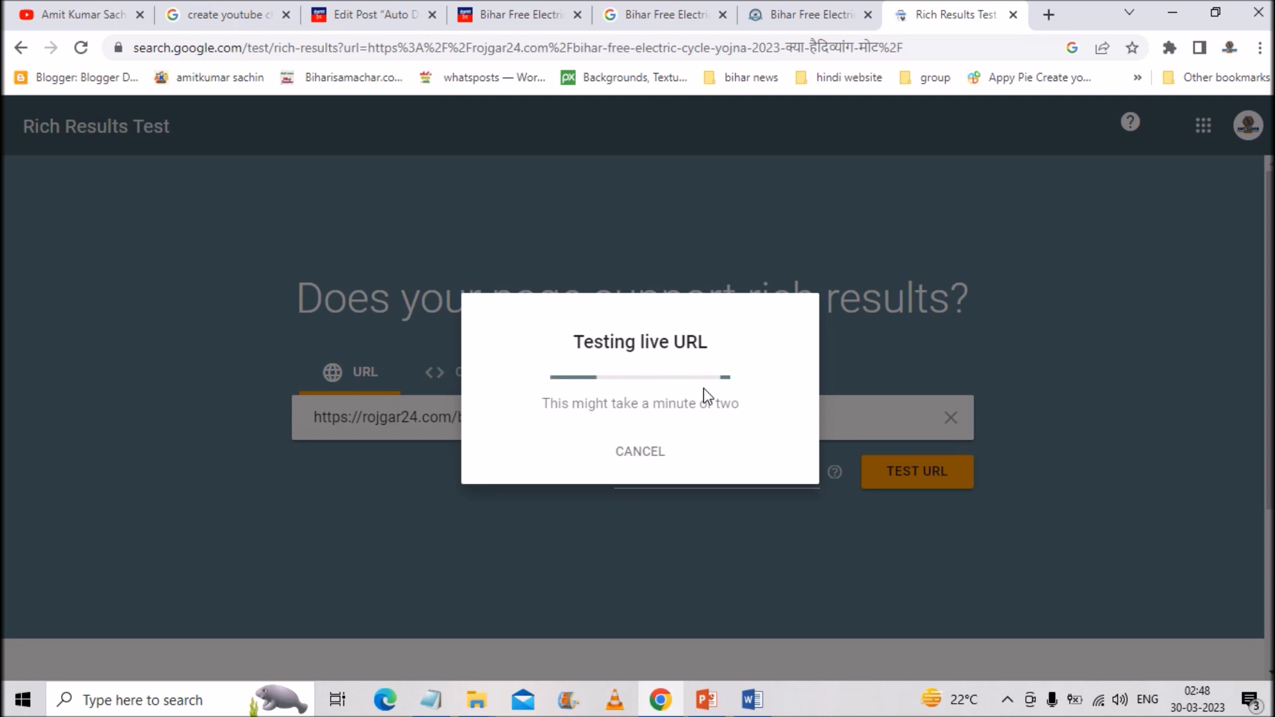
scroll(456, 427, "down", 4)
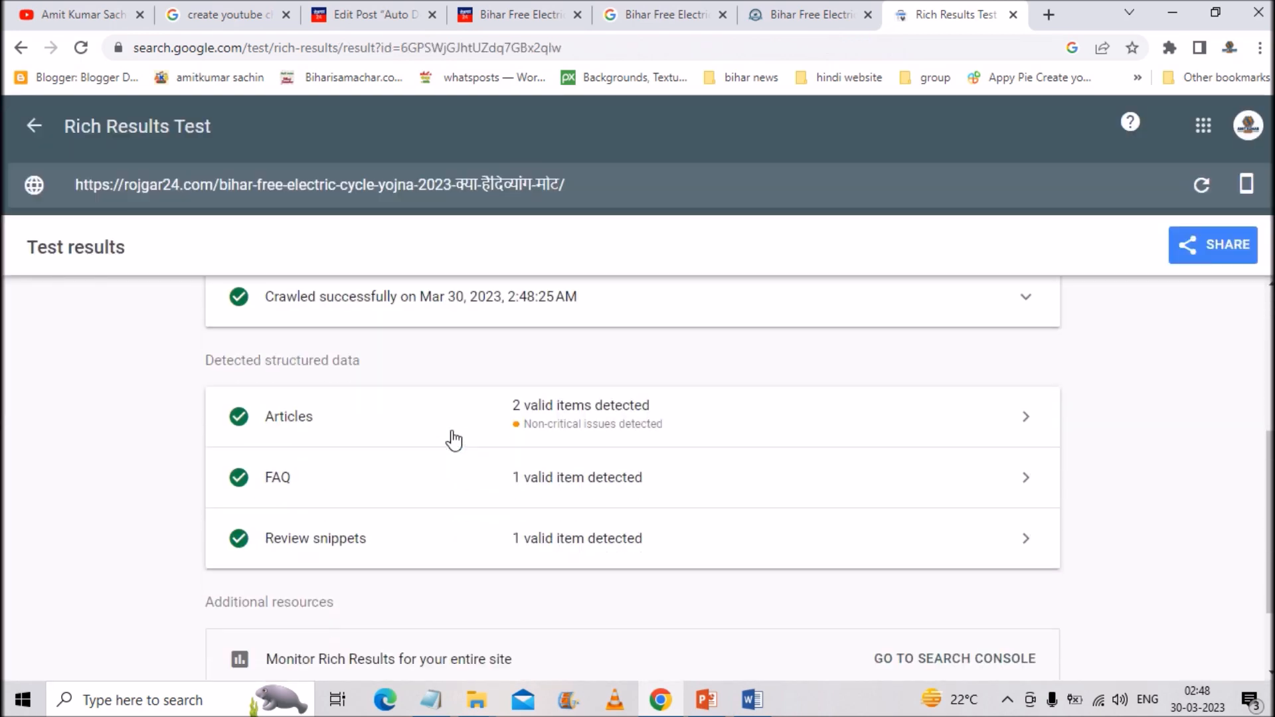
scroll(453, 440, "up", 4)
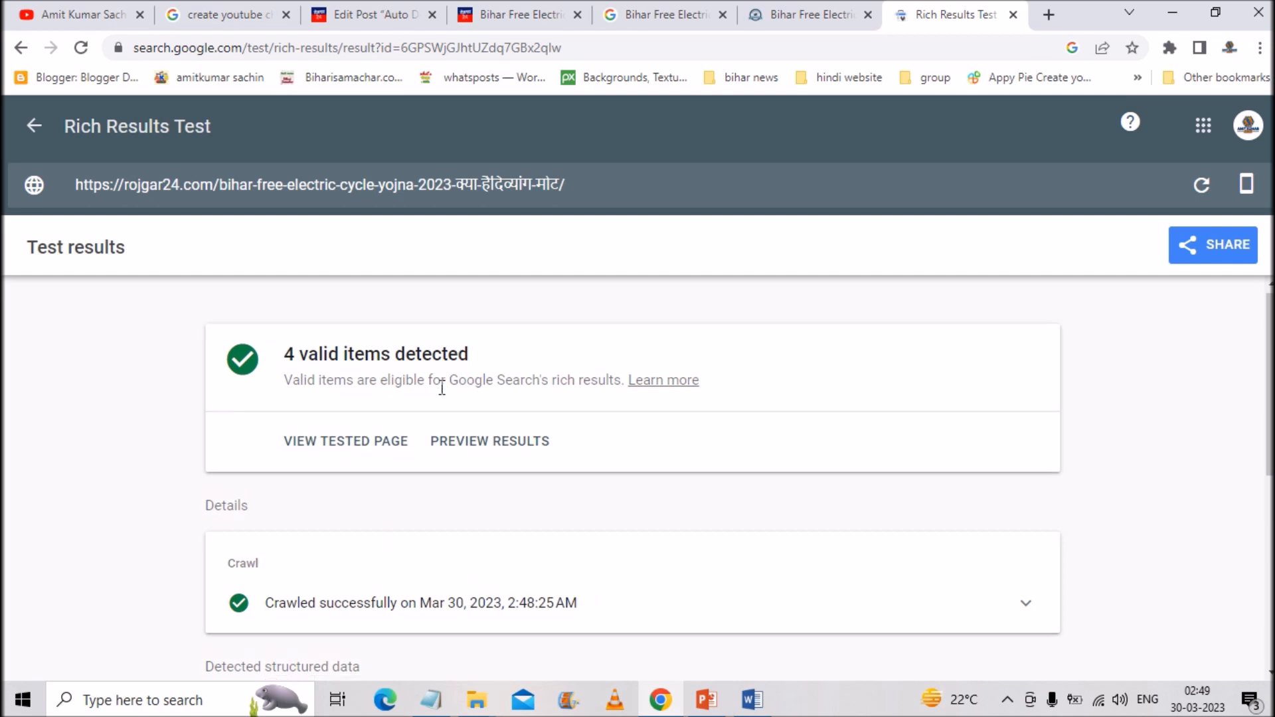
scroll(438, 383, "down", 1)
scroll(399, 444, "down", 3)
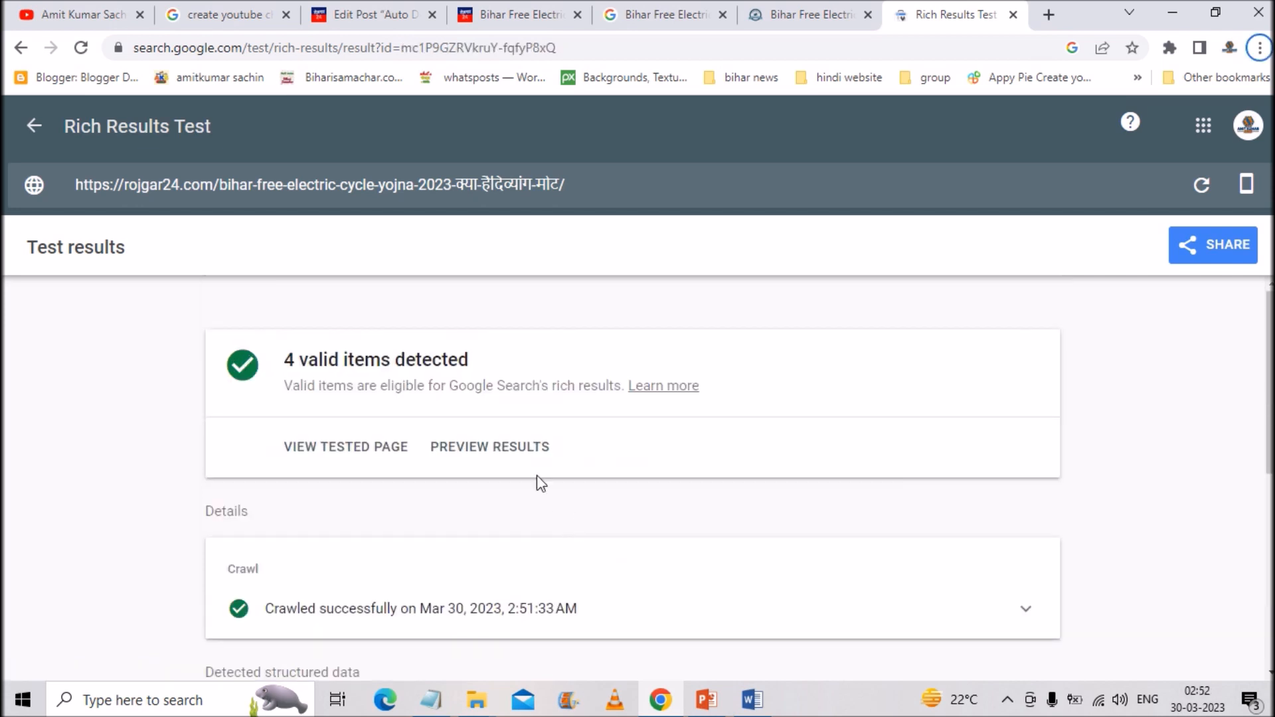
Step: Preview the post's search results and expand both FAQ questions shown beneath its listing
left_click(503, 451)
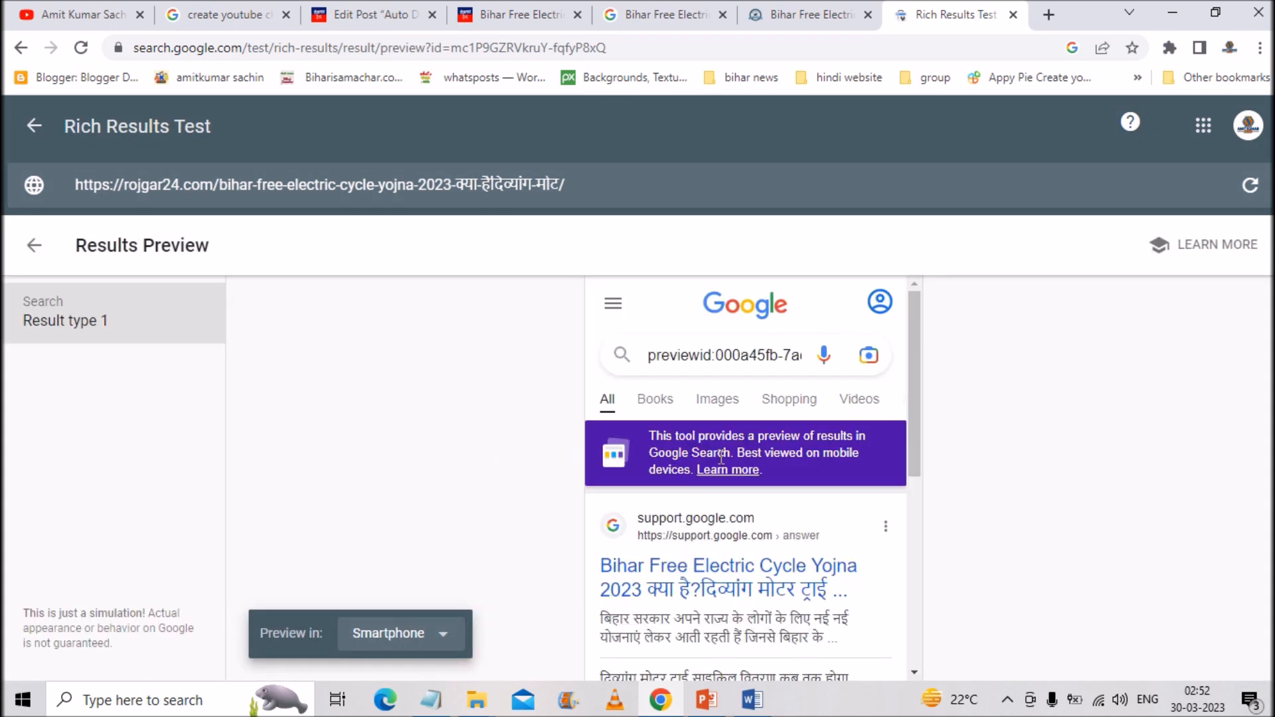
scroll(774, 458, "down", 3)
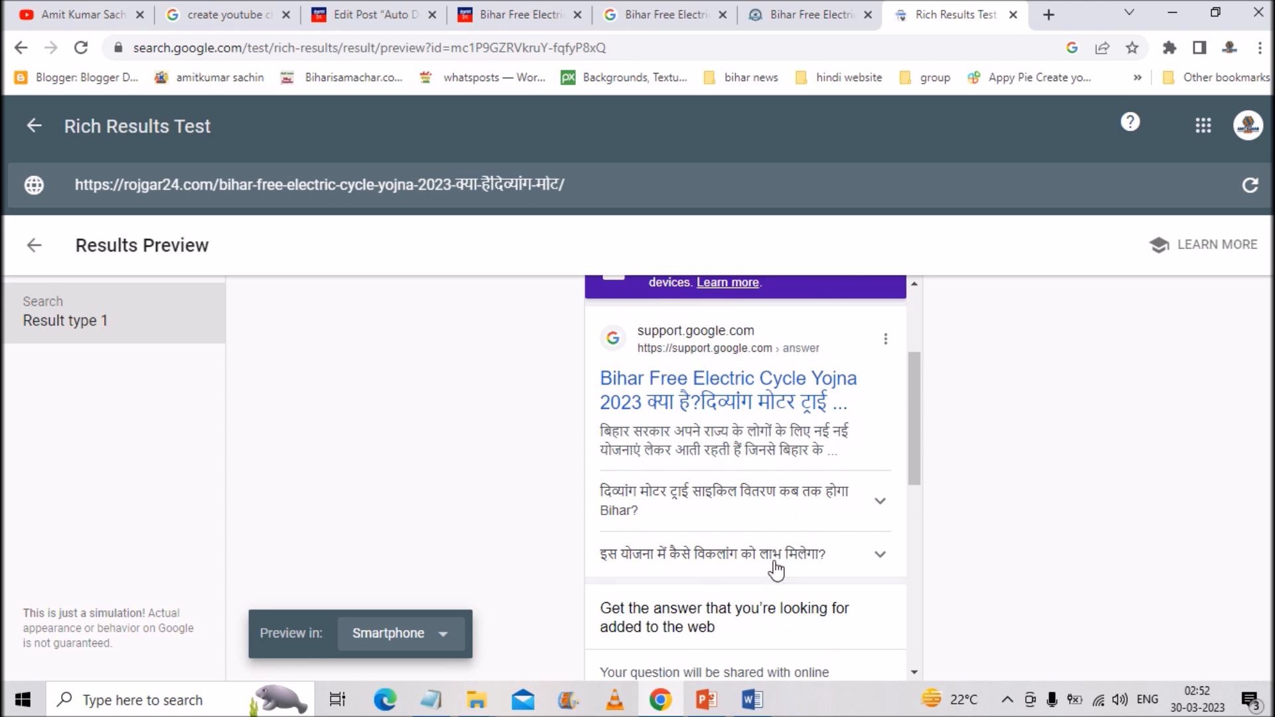
scroll(769, 506, "down", 1)
left_click(772, 427)
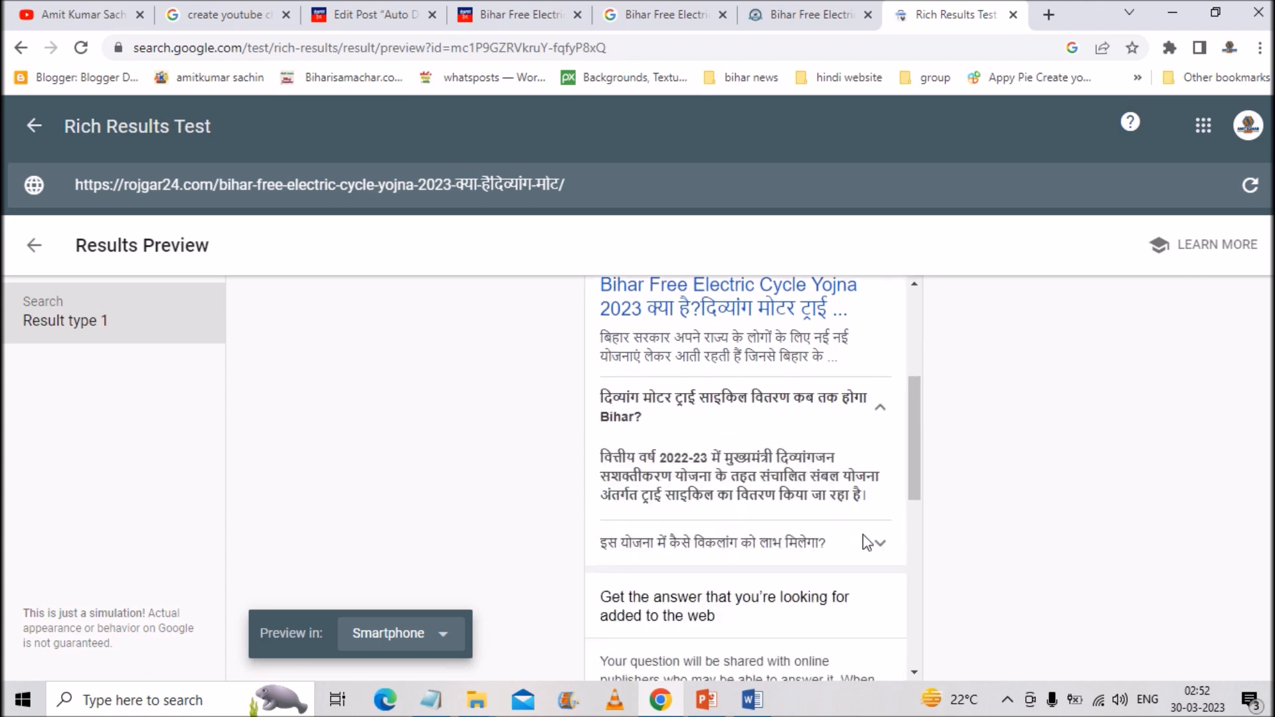
scroll(739, 500, "down", 1)
left_click(737, 456)
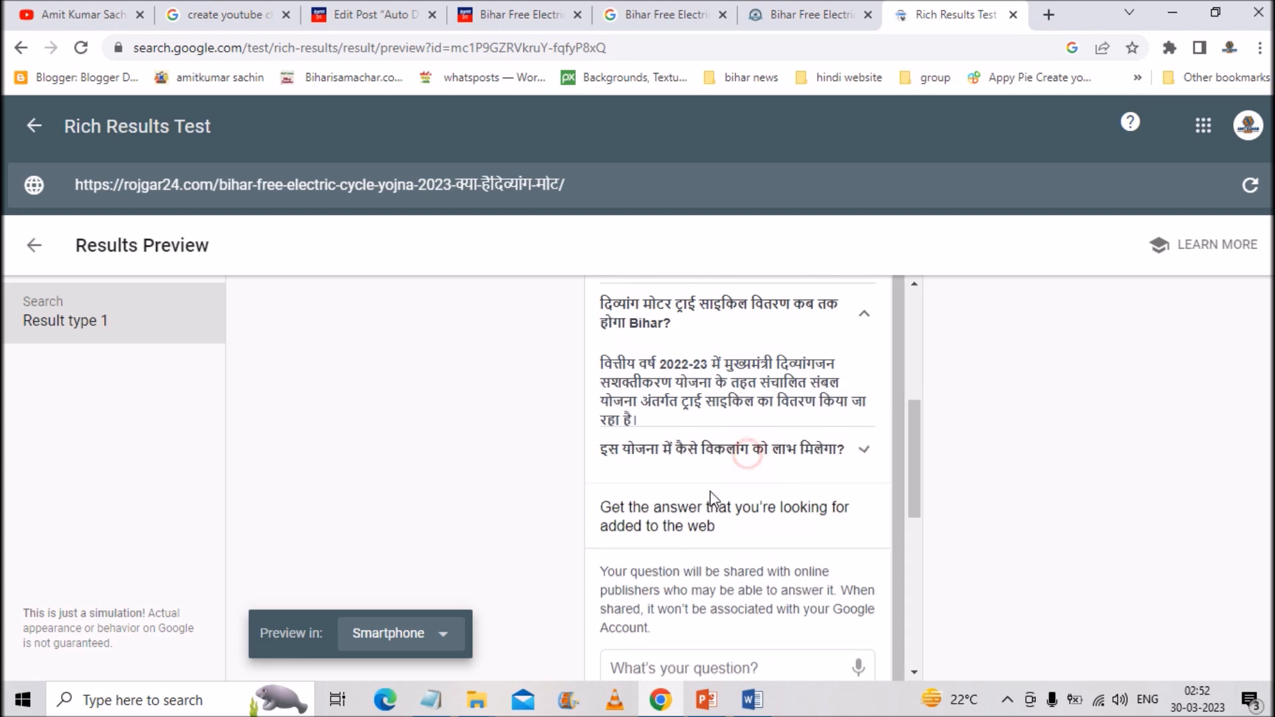
scroll(678, 516, "down", 2)
scroll(678, 516, "up", 2)
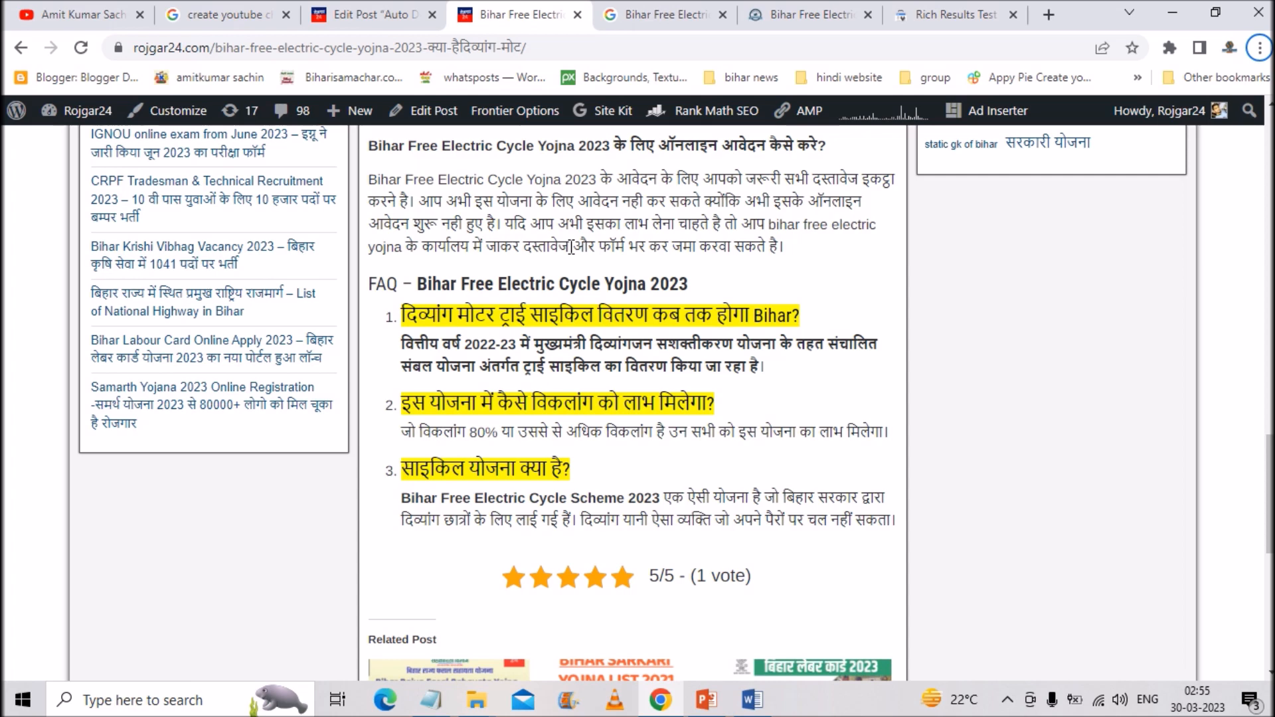
Step: Inspect the published post's URL in Google Search Console for rojgar24.com and request its indexing
left_click(904, 24)
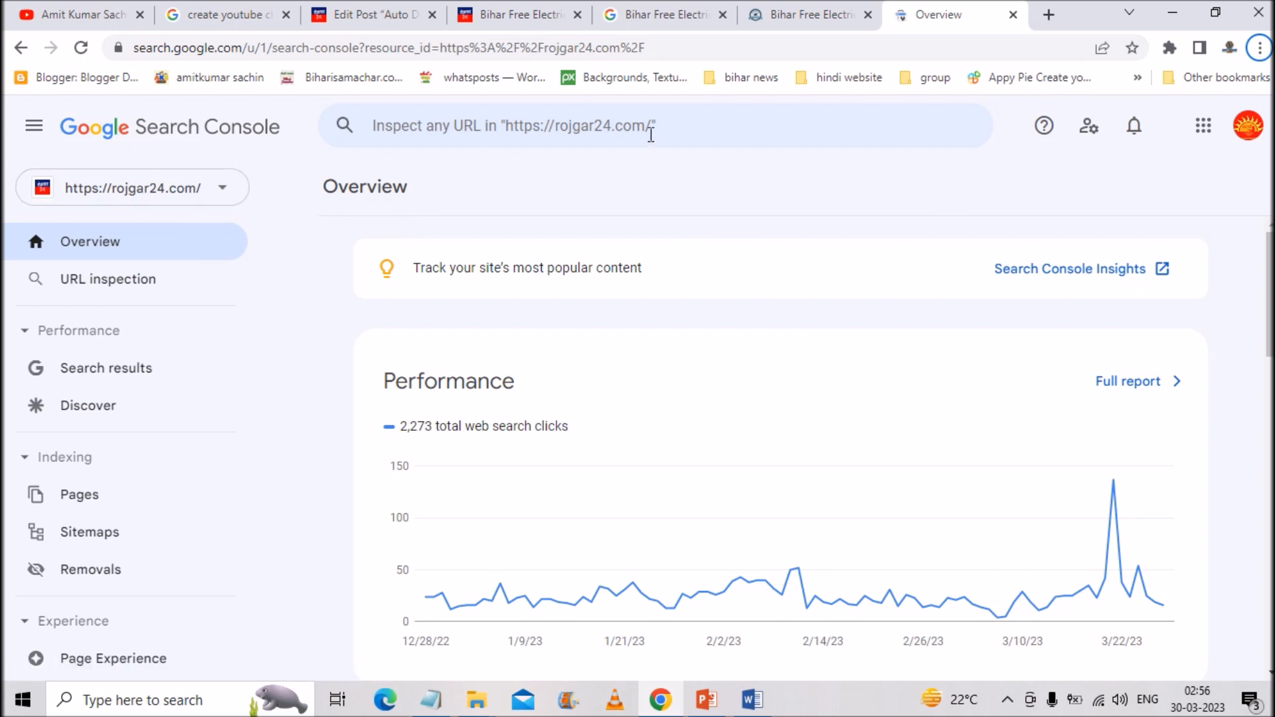
left_click(649, 133)
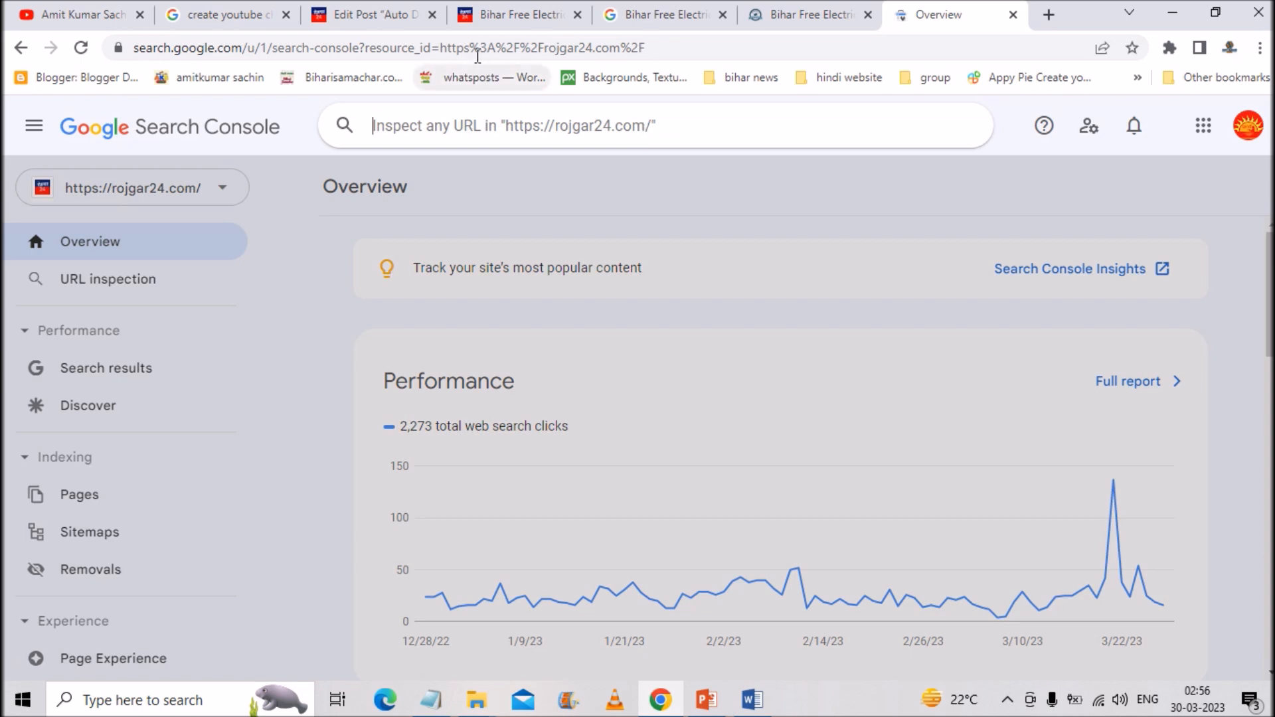
key("ctrl+v")
key("Return")
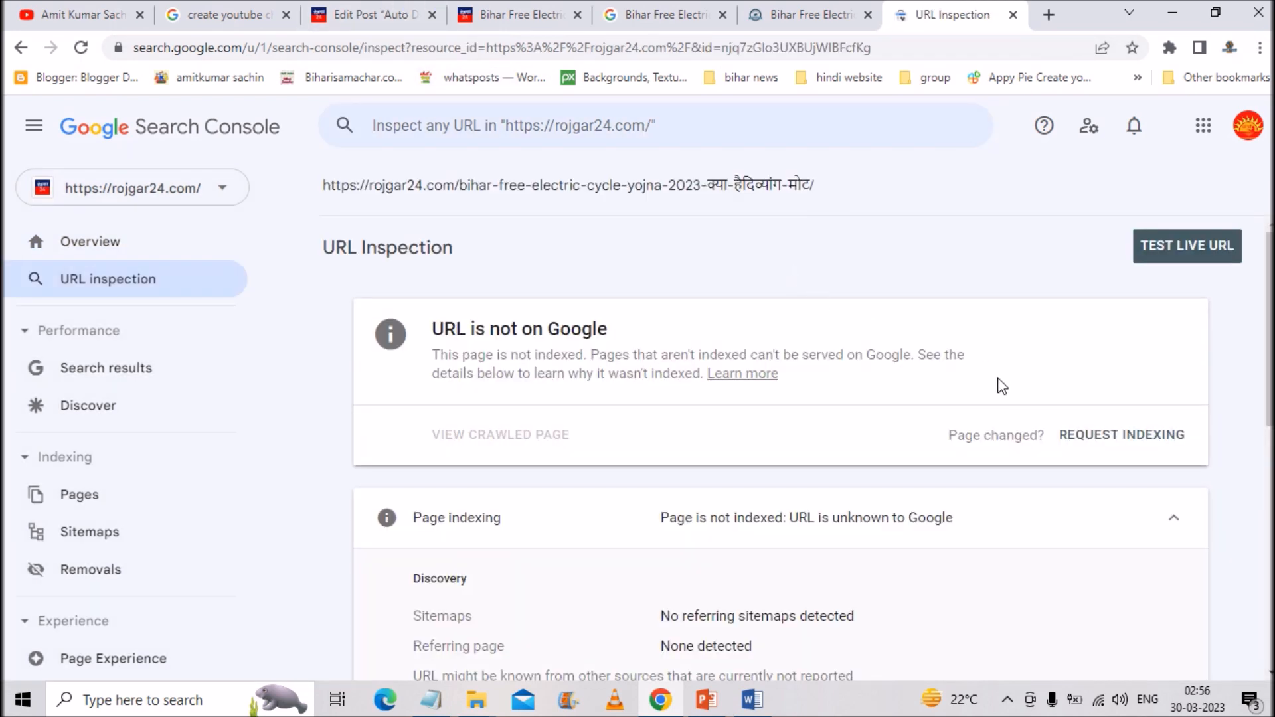
left_click(1089, 436)
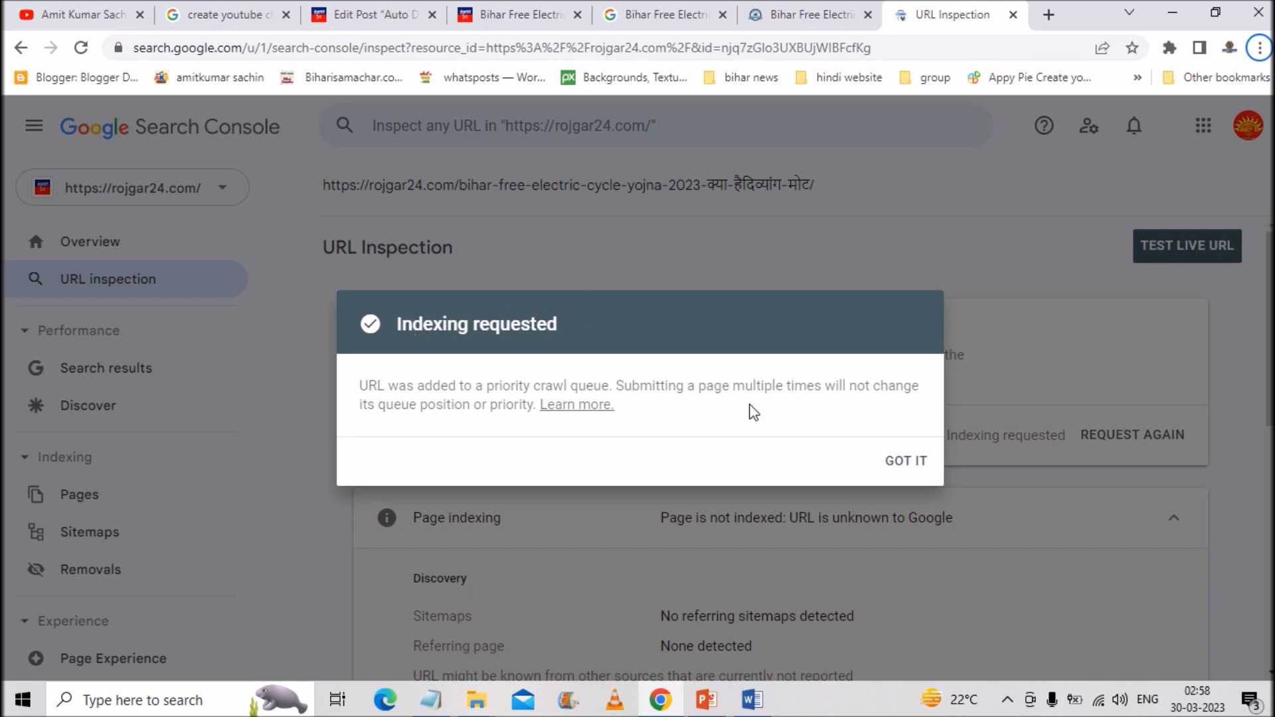
left_click(907, 462)
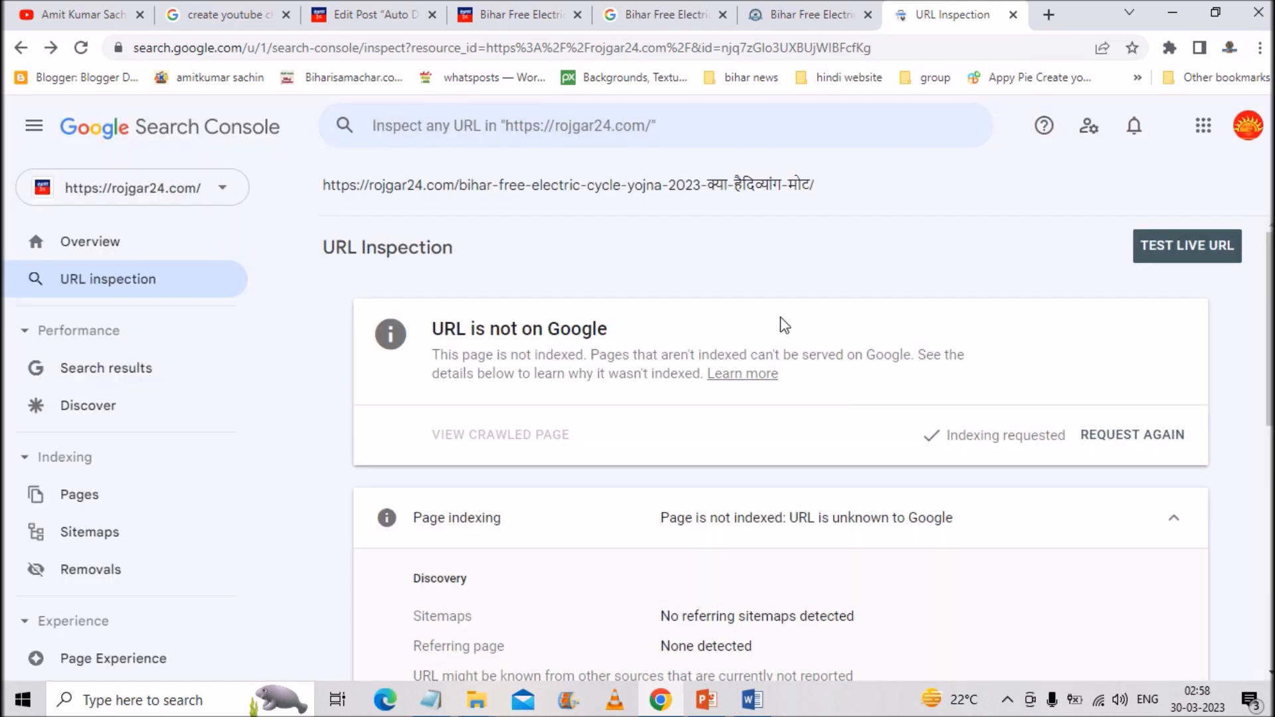
Step: Open the FAQ enhancement report for the site and review its valid and invalid item data
scroll(744, 315, "down", 3)
scroll(158, 372, "down", 3)
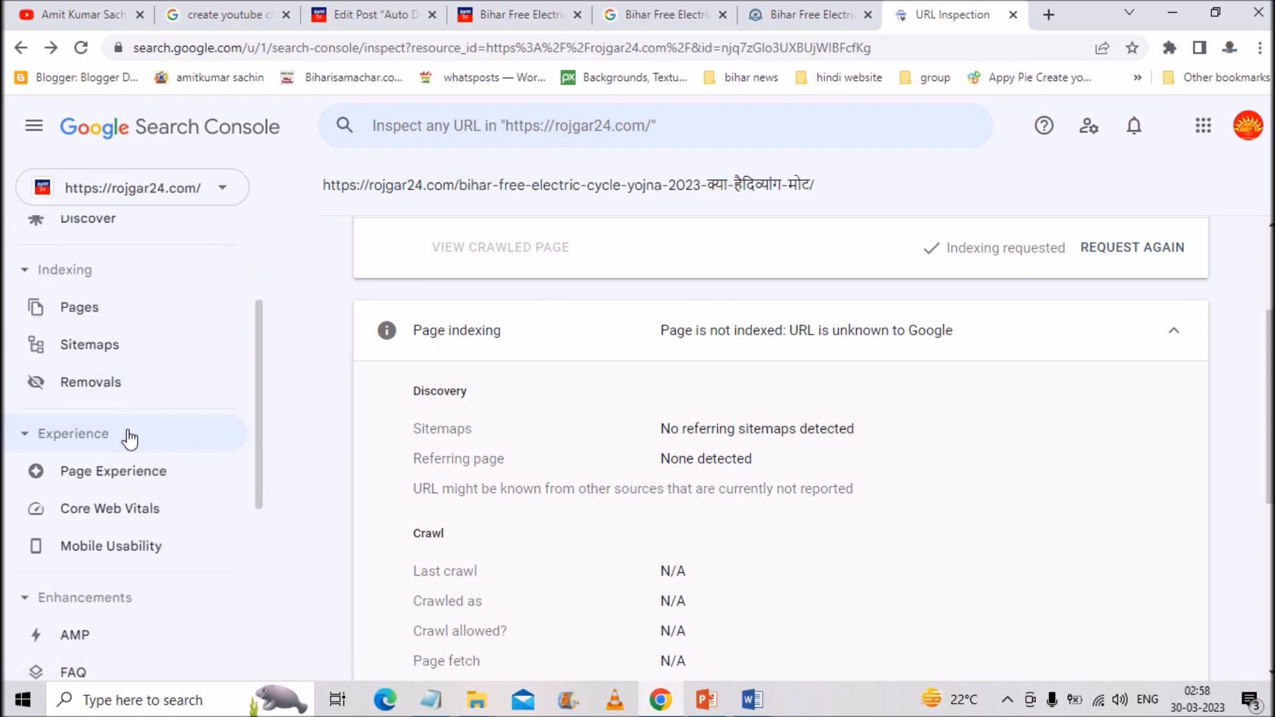
scroll(128, 432, "down", 5)
mouse_move(24, 374)
left_mouse_down()
mouse_move(257, 438)
mouse_move(293, 420)
left_mouse_up()
key("Escape")
left_click(60, 393)
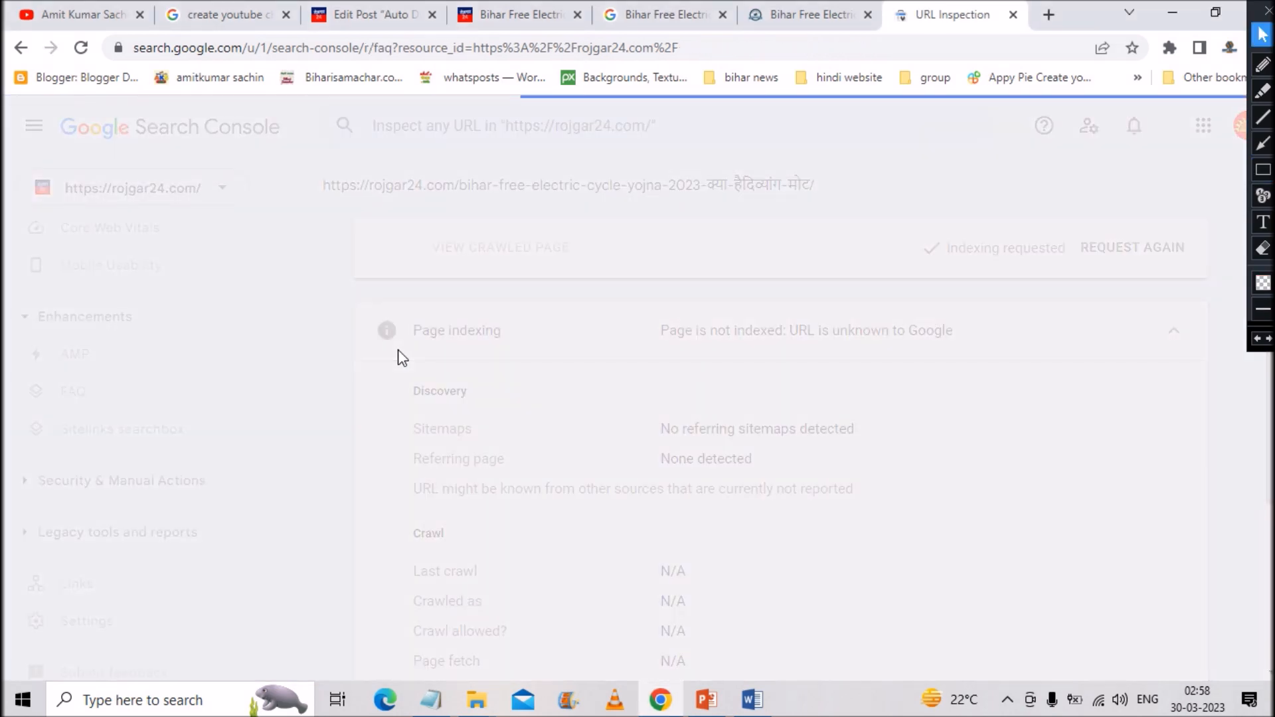
scroll(940, 393, "up", 3)
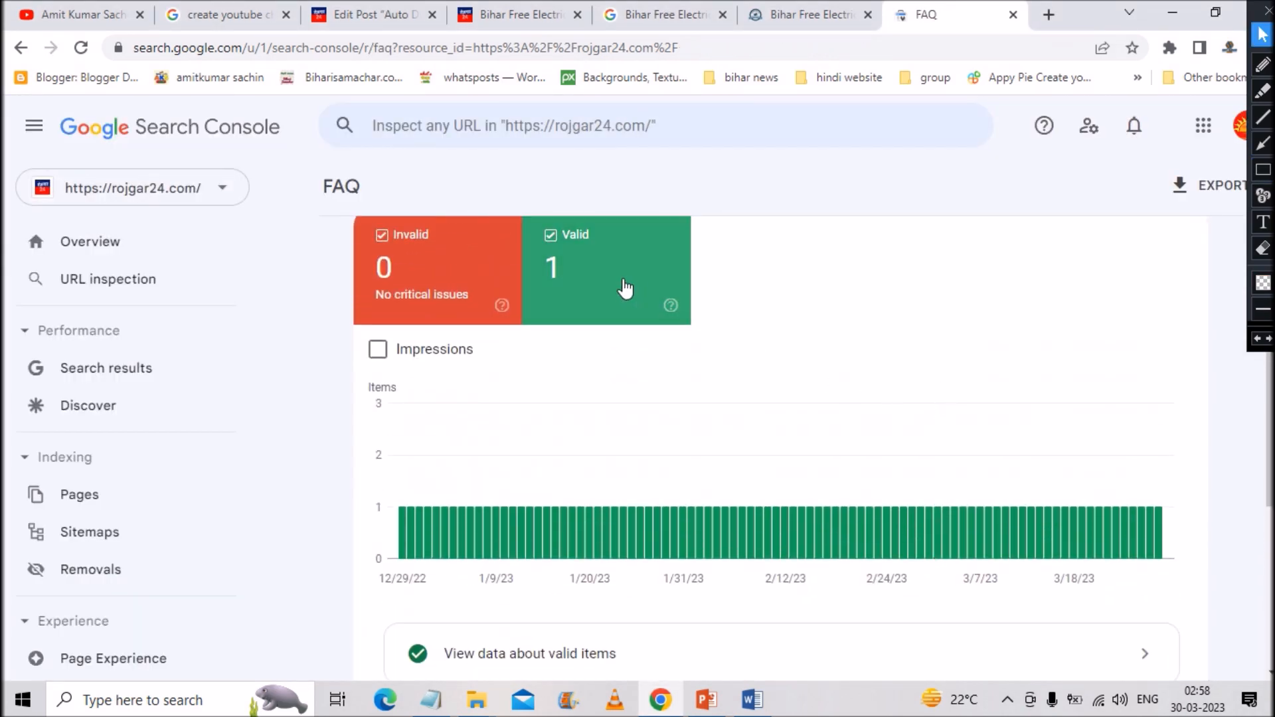
scroll(780, 462, "down", 4)
scroll(727, 478, "down", 1)
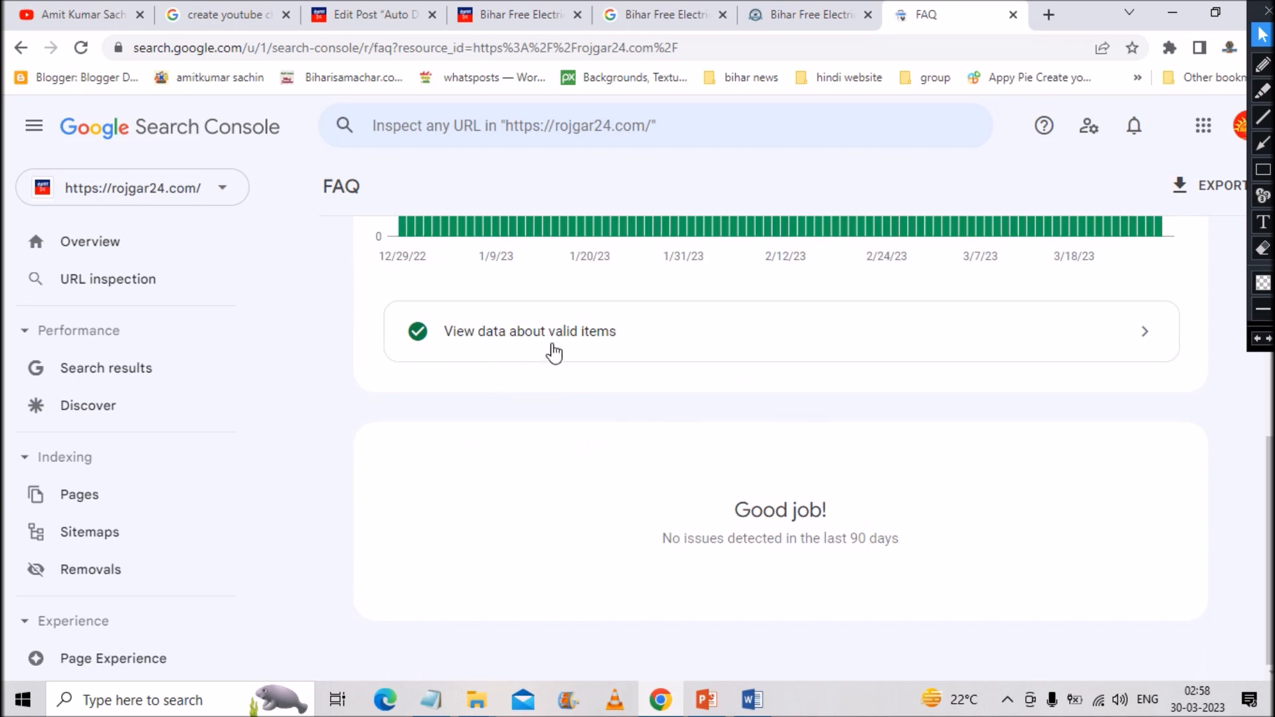
scroll(746, 350, "up", 5)
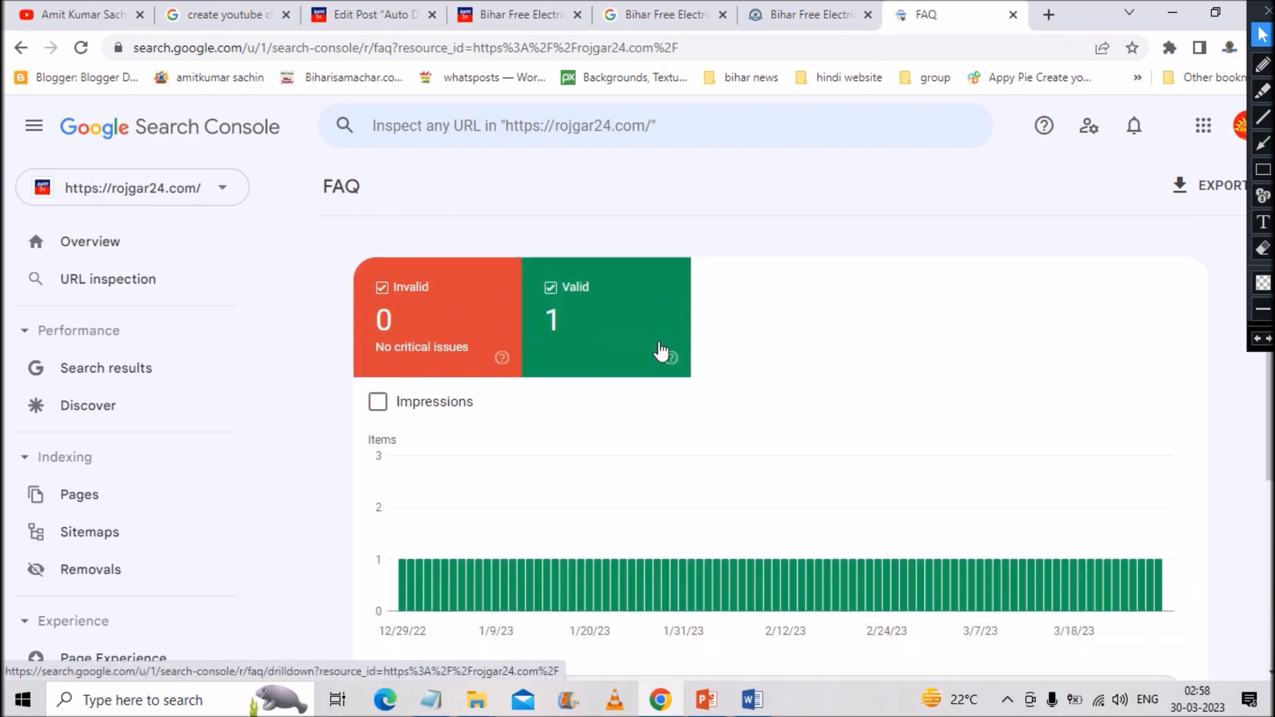
Step: Open the data about valid FAQ items and examine the example URL listed there
scroll(764, 418, "down", 3)
left_click(711, 520)
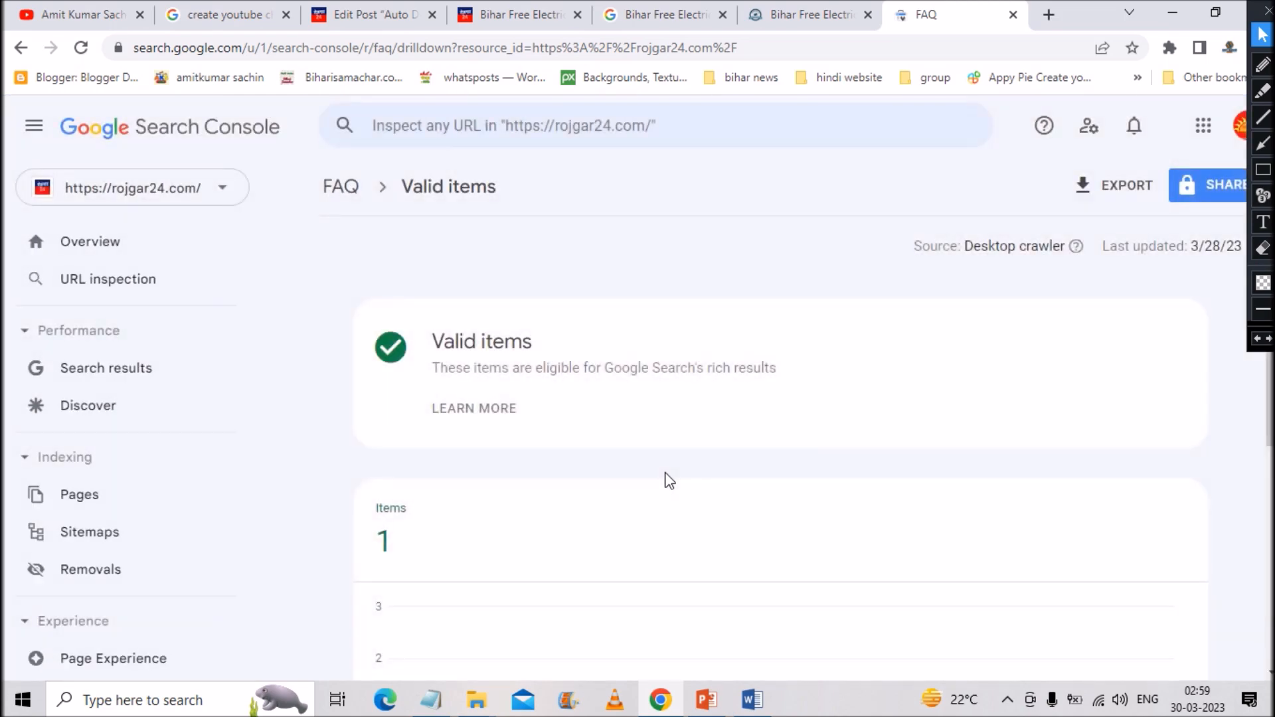
scroll(704, 525, "down", 6)
left_click_drag(723, 546, 382, 543)
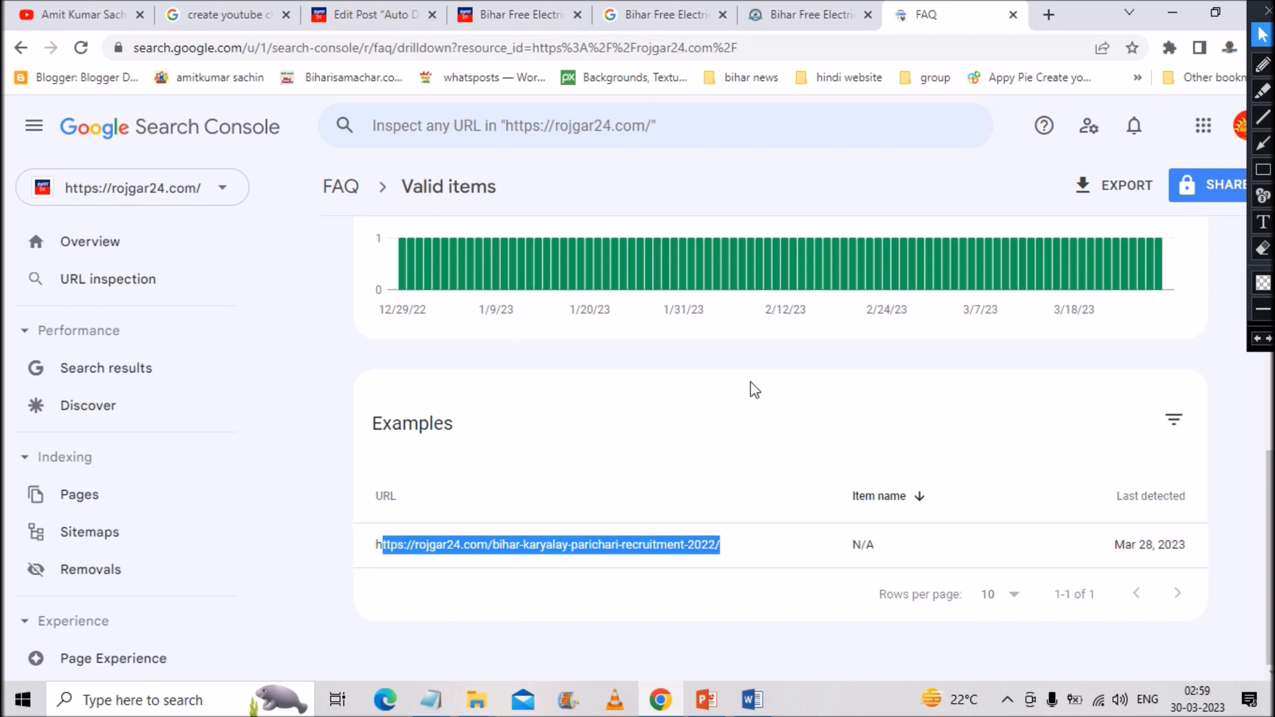
scroll(750, 385, "up", 1)
scroll(749, 388, "down", 1)
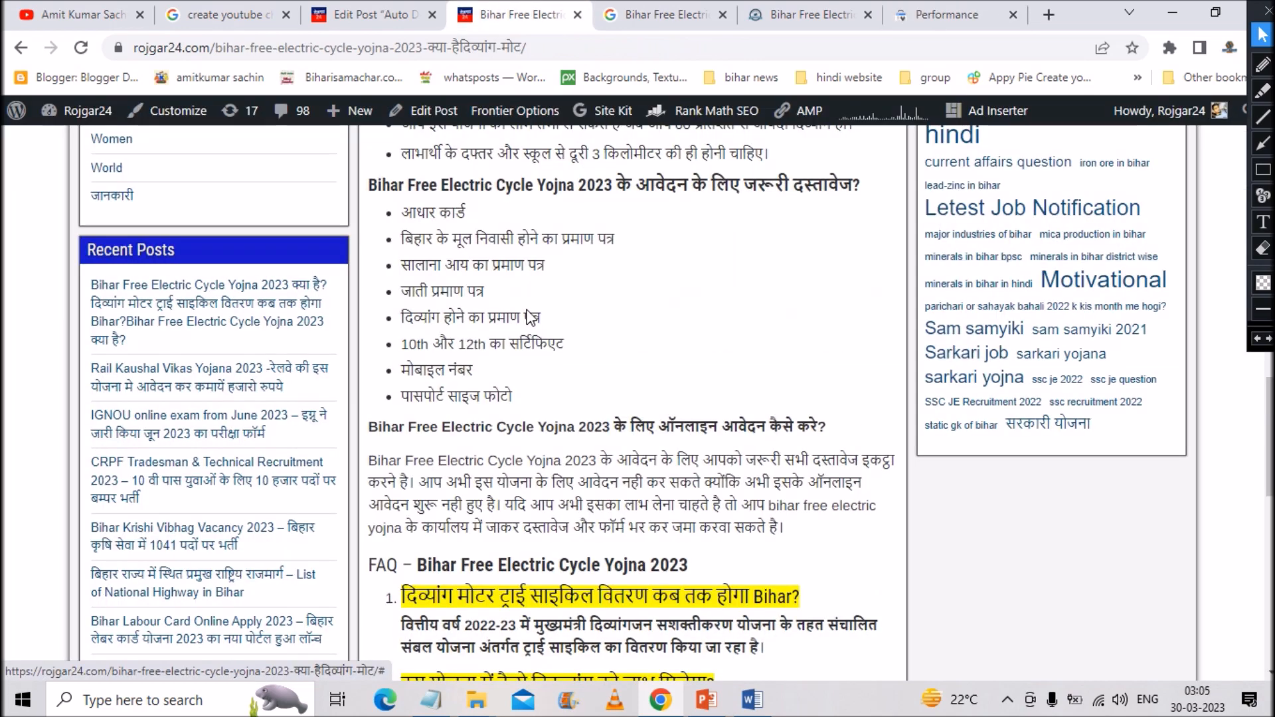
Step: Review the highlighted FAQ section on the published Bihar Free Electric Cycle Yojna 2023 post
scroll(531, 318, "down", 1)
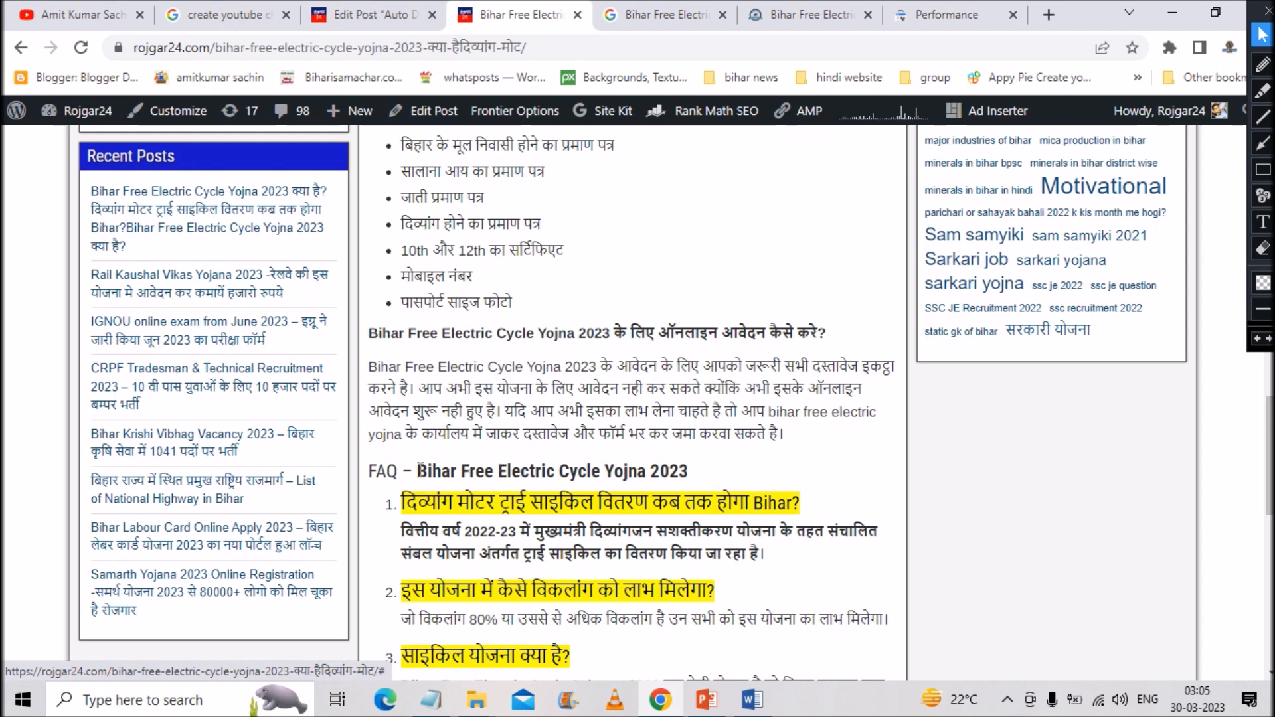
scroll(420, 469, "down", 1)
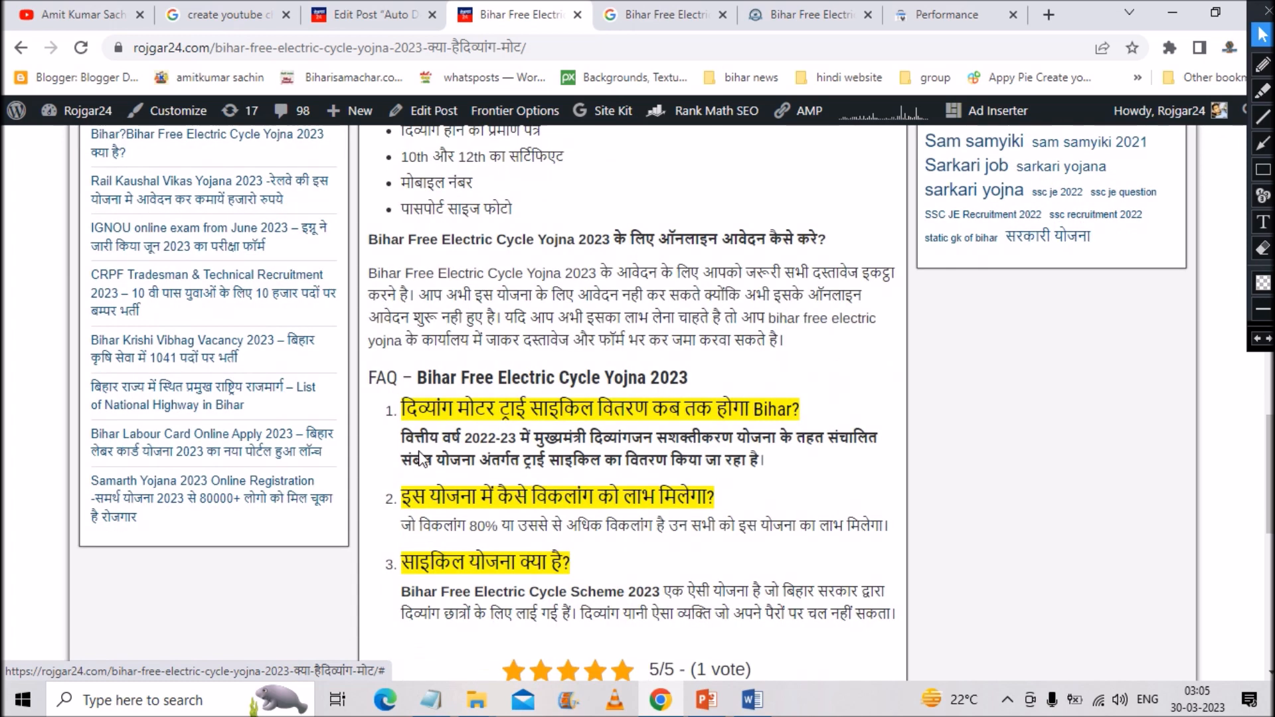